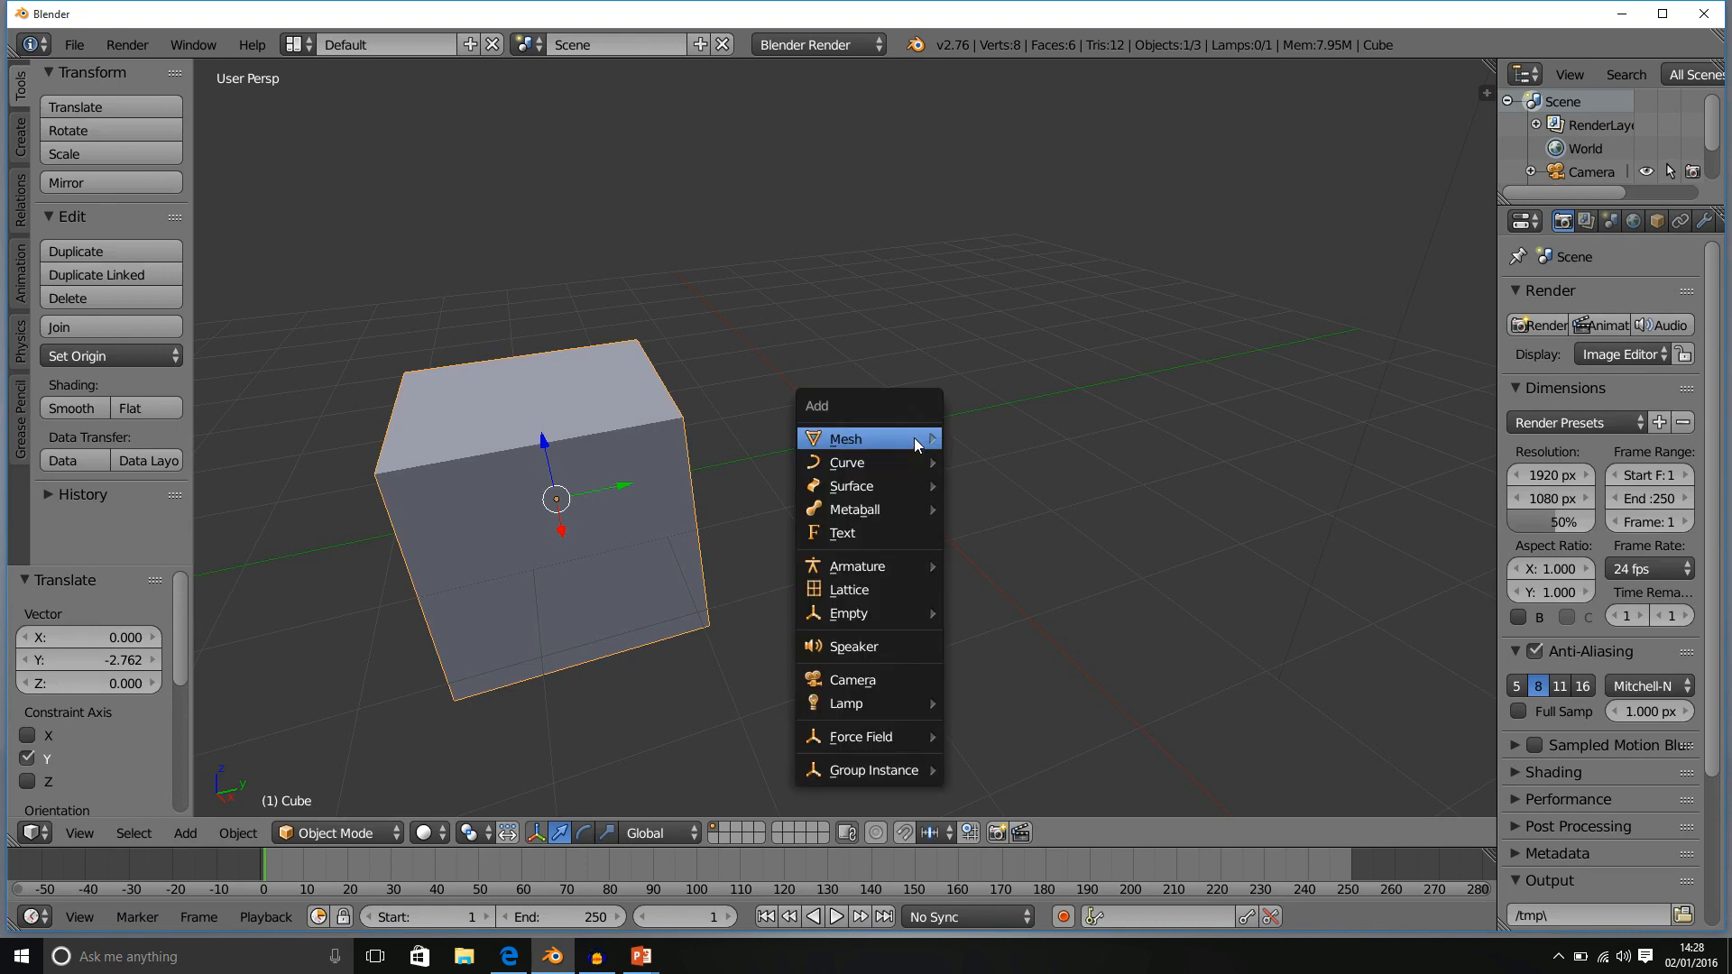
Add a UV sphere mesh to the scene and scale it uniformly to about 0.81.
mouse_move(913, 437)
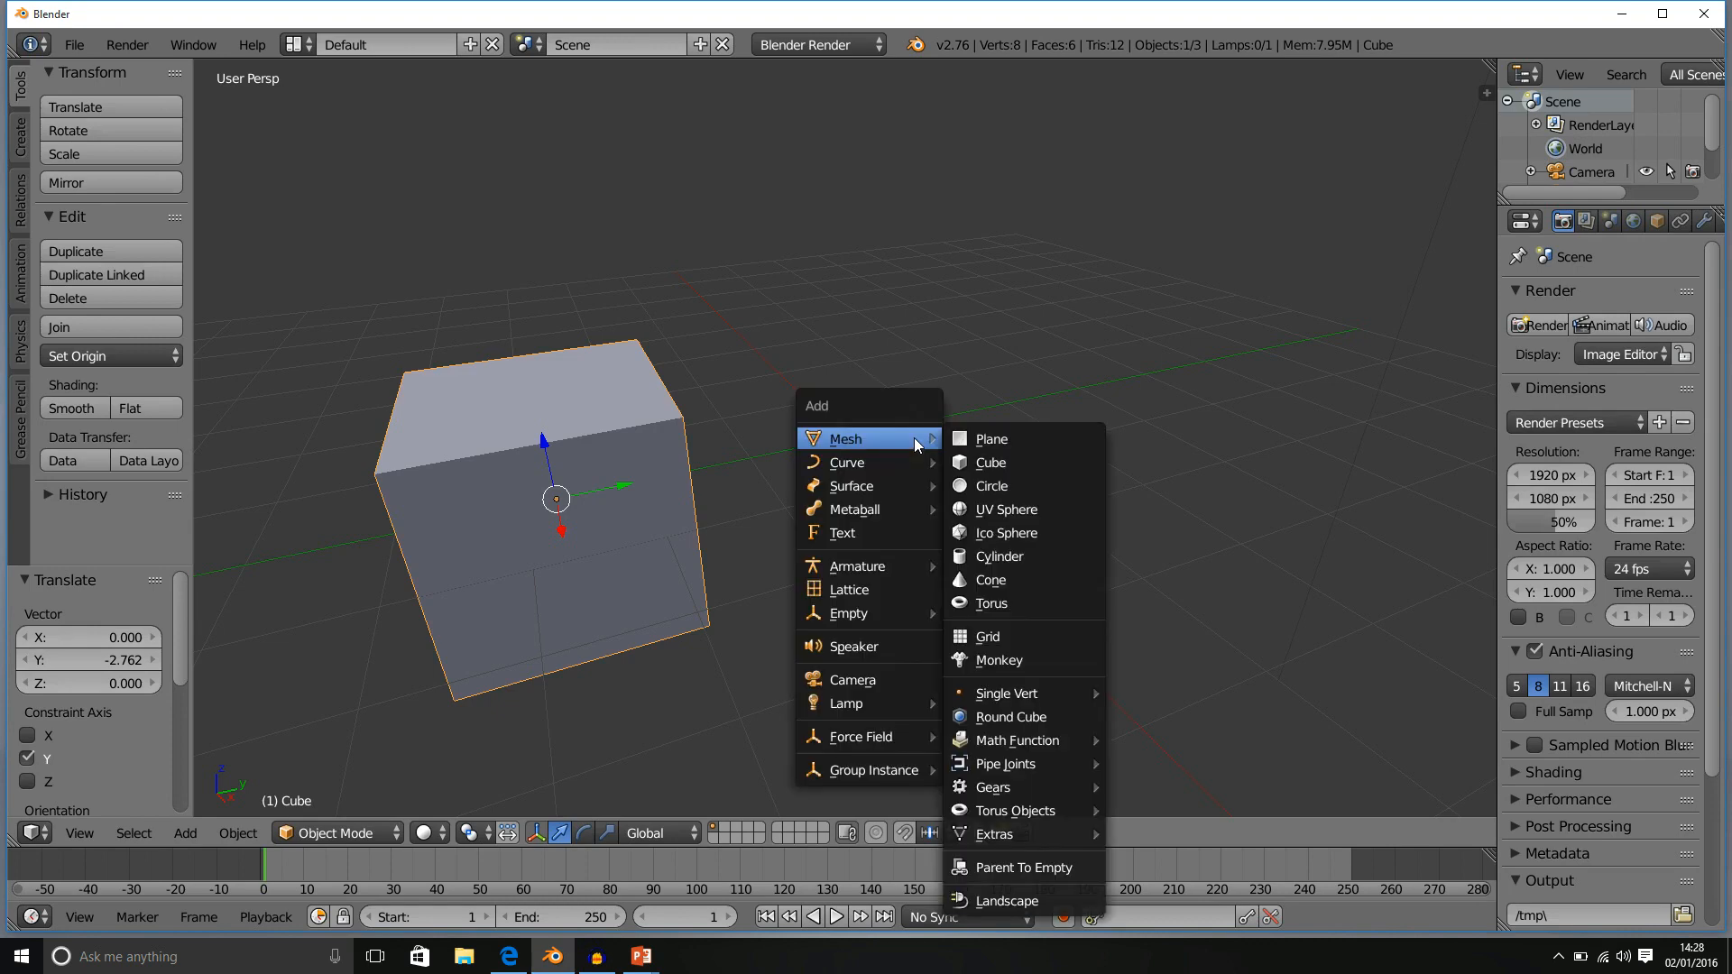
click(1039, 508)
middle_drag(895, 358, 979, 331)
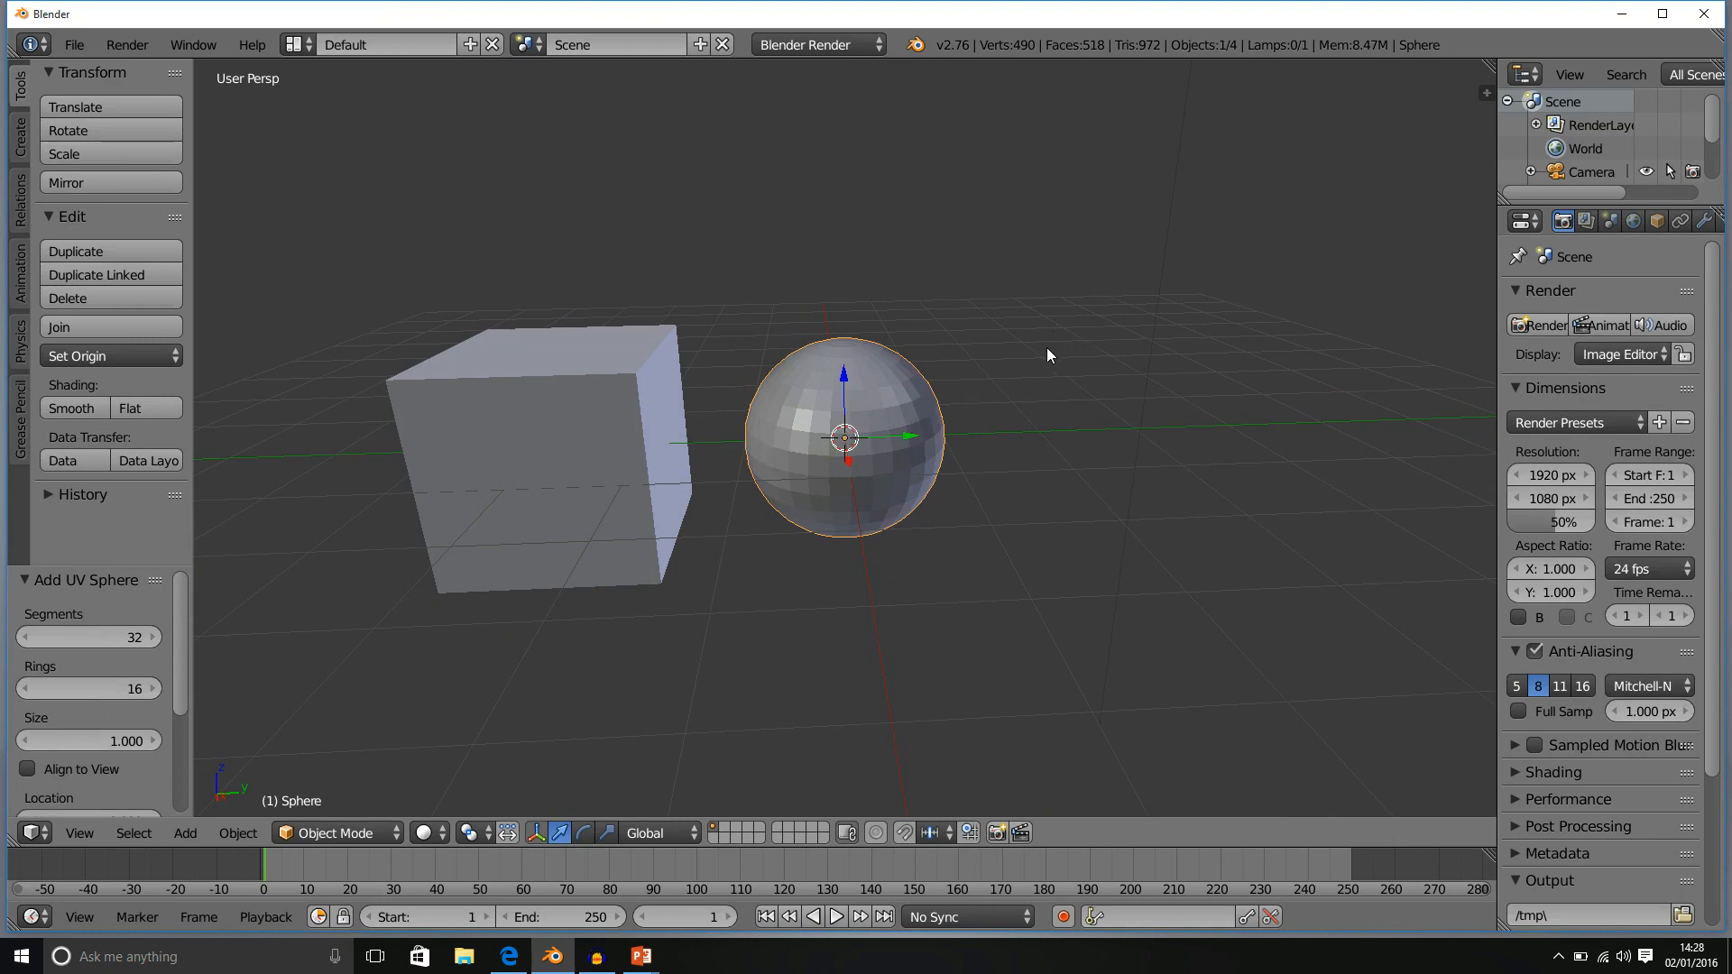
mouse_move(1042, 336)
middle_down()
mouse_move(847, 326)
mouse_move(862, 391)
mouse_move(1074, 314)
mouse_move(1059, 311)
middle_up()
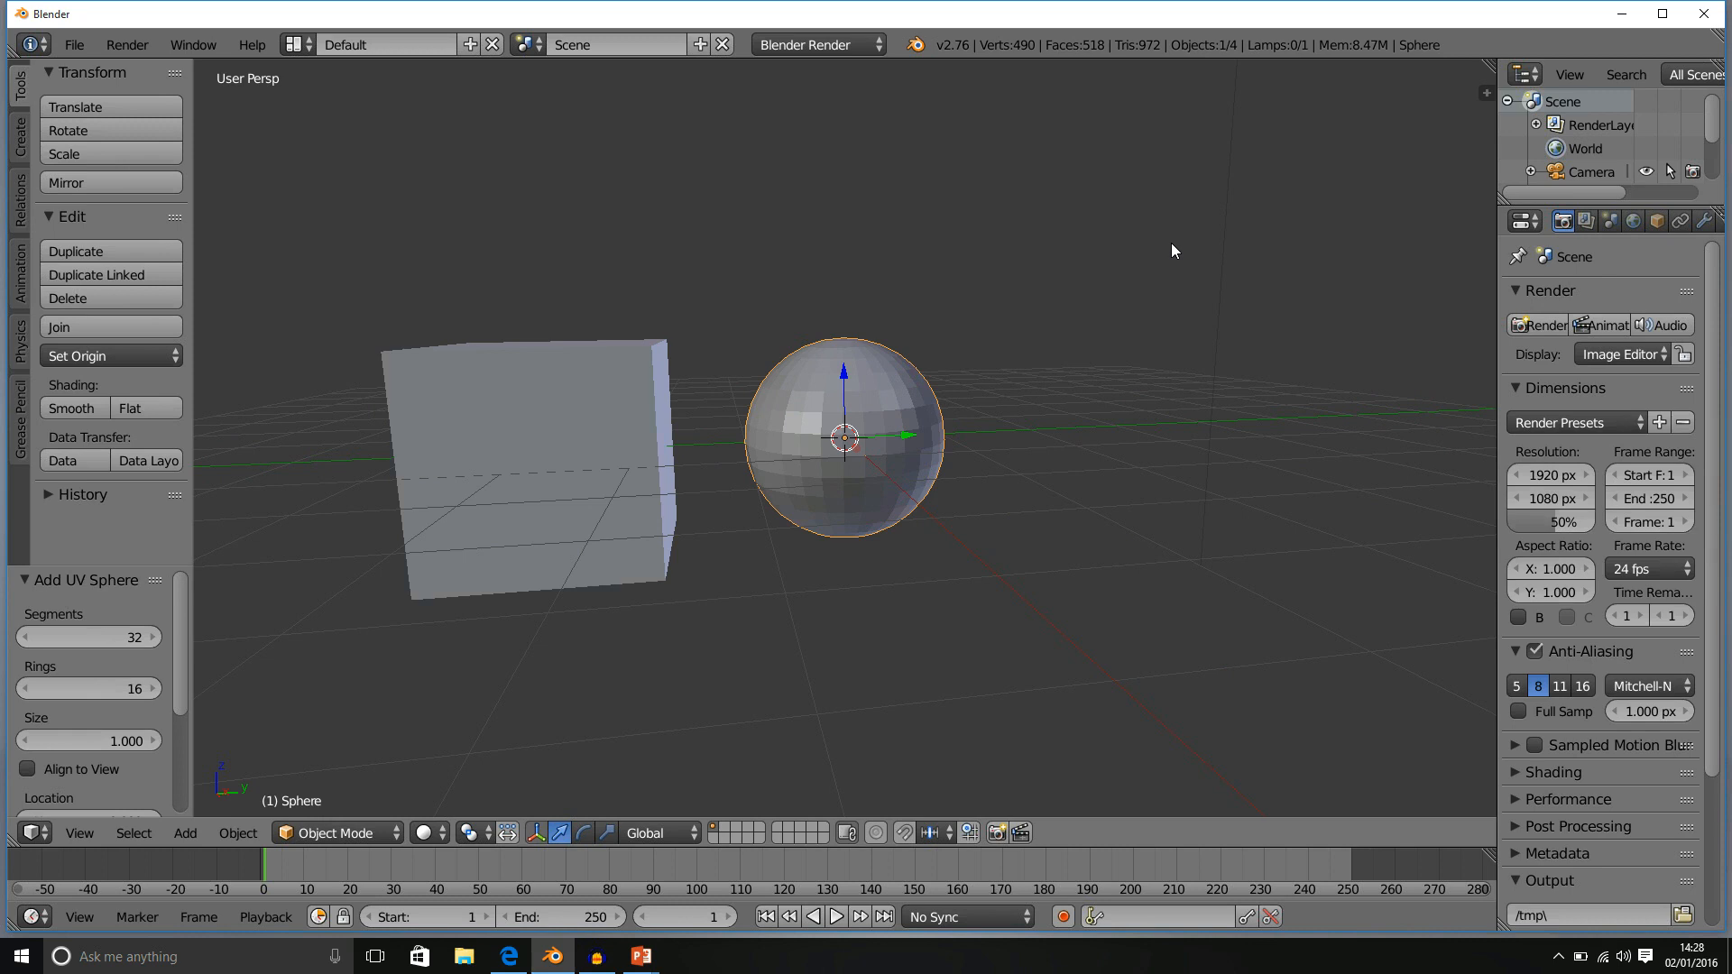
key(s)
click(1113, 284)
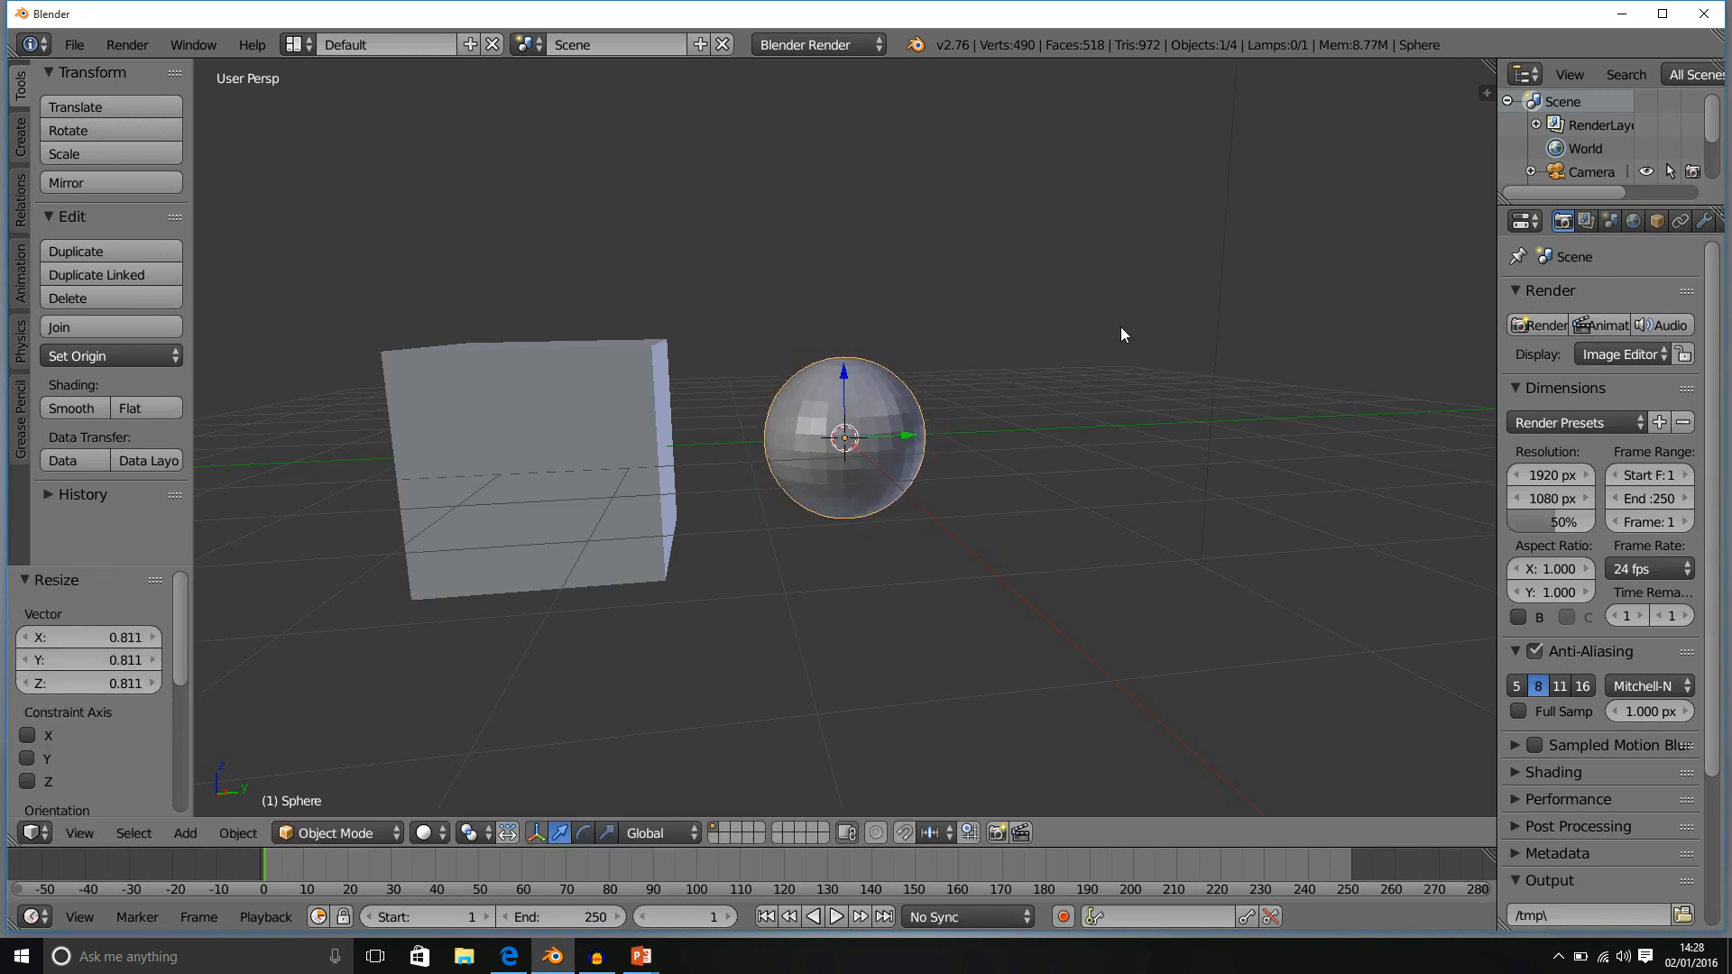
Move the cube about 1.79 units along the Y axis so that it overlaps the sphere.
right_click(563, 476)
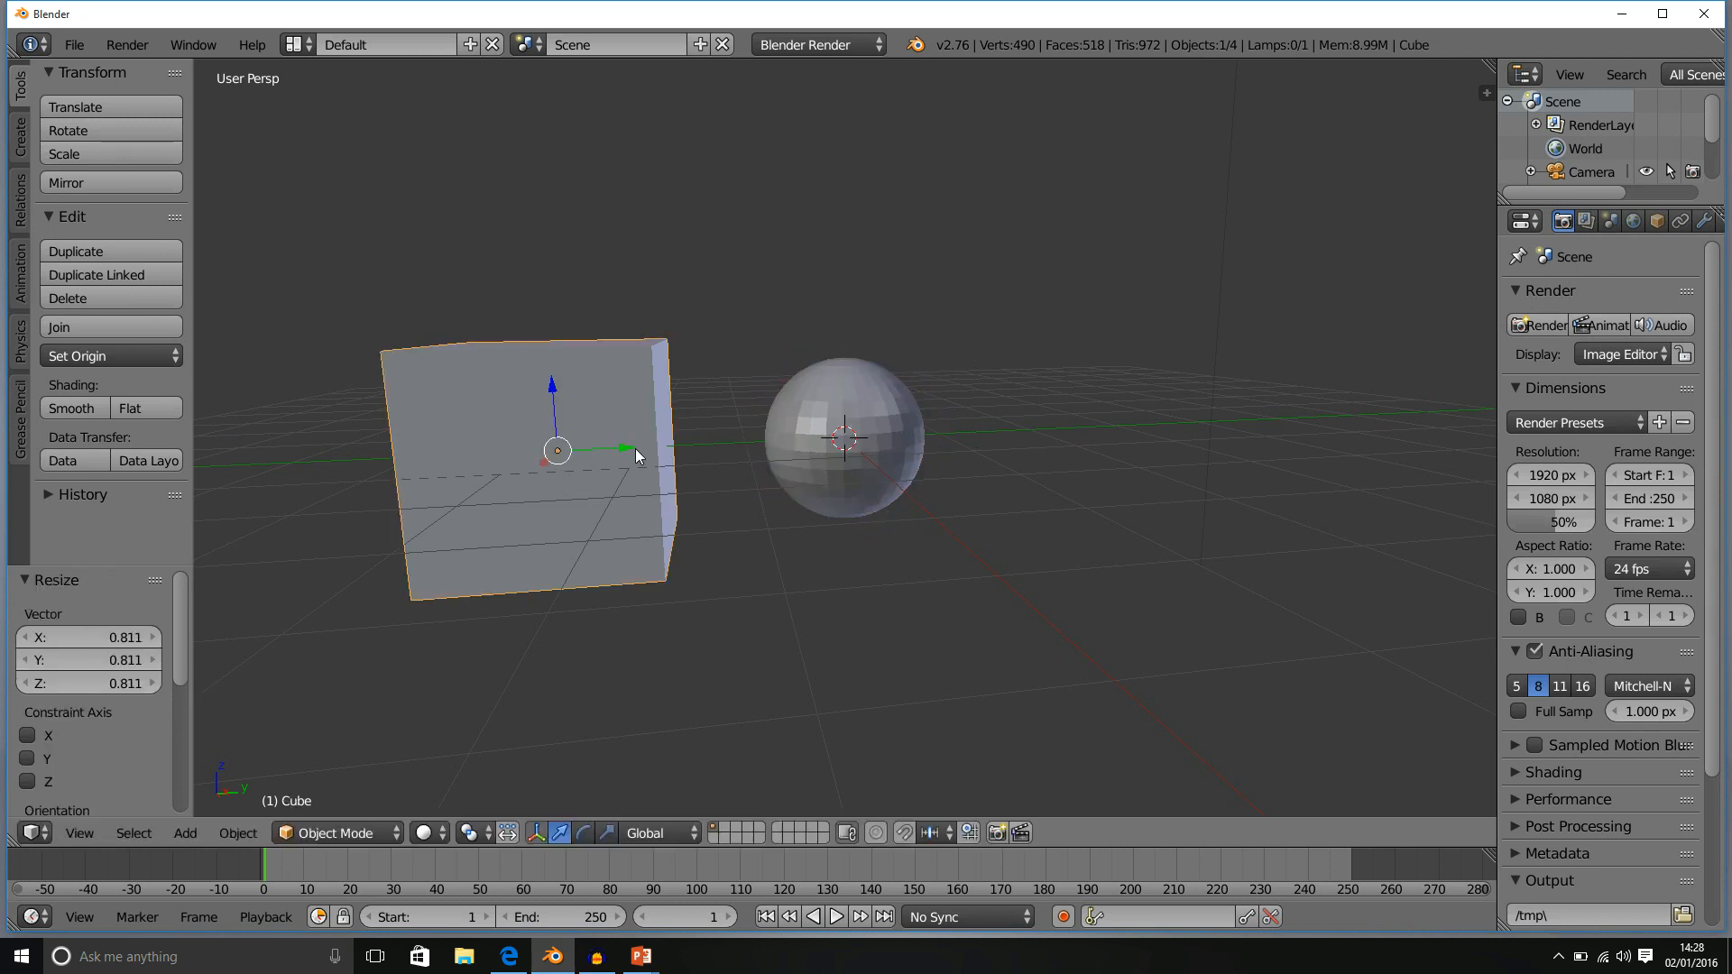
drag(635, 448, 816, 434)
middle_drag(816, 434, 641, 431)
middle_drag(1013, 358, 1019, 442)
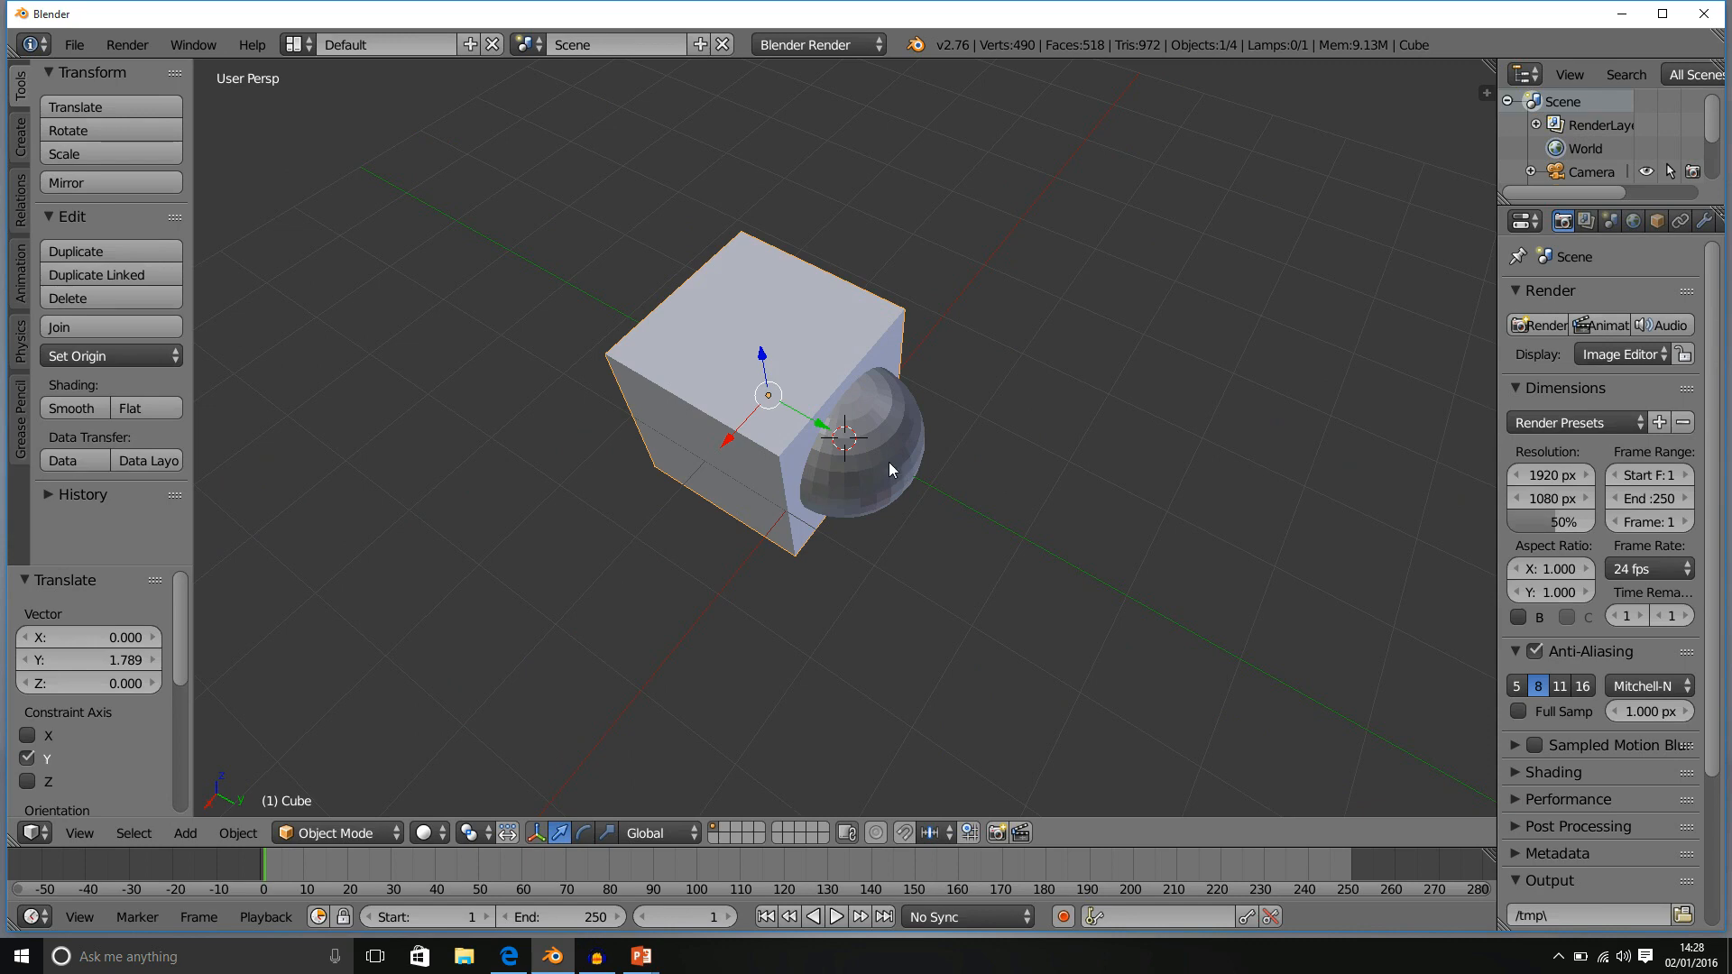
middle_drag(890, 462, 991, 337)
right_click(881, 426)
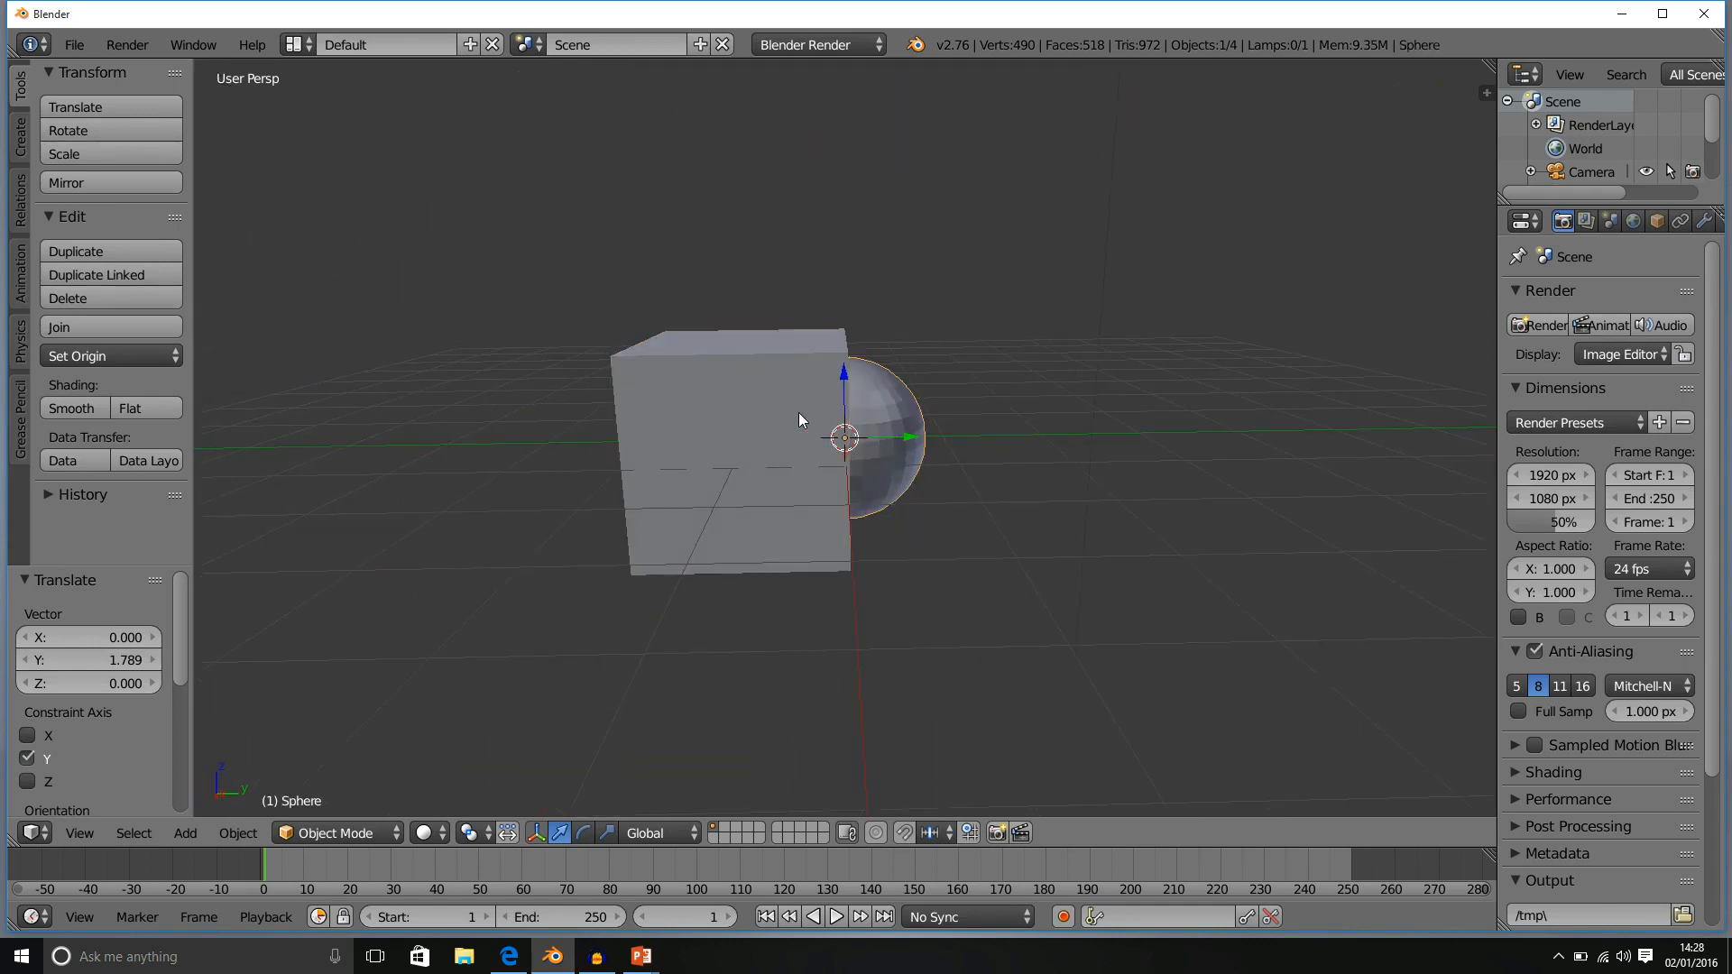
right_click(799, 413)
right_click(896, 399)
right_click(792, 437)
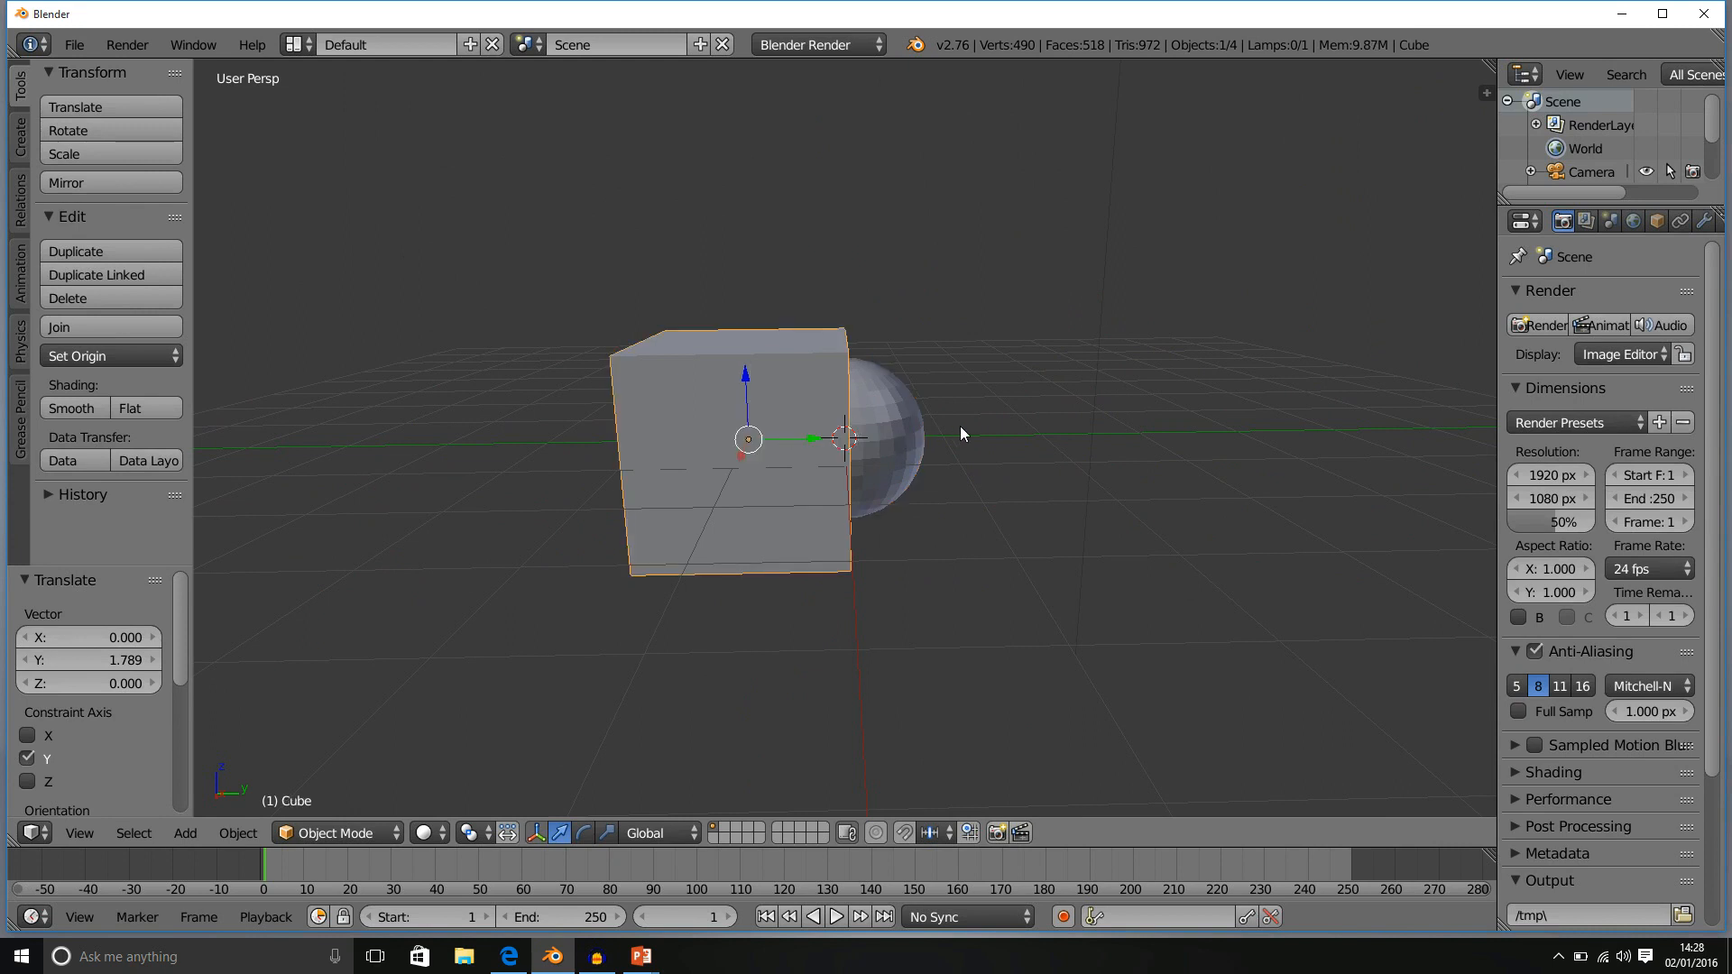
middle_drag(992, 396, 937, 421)
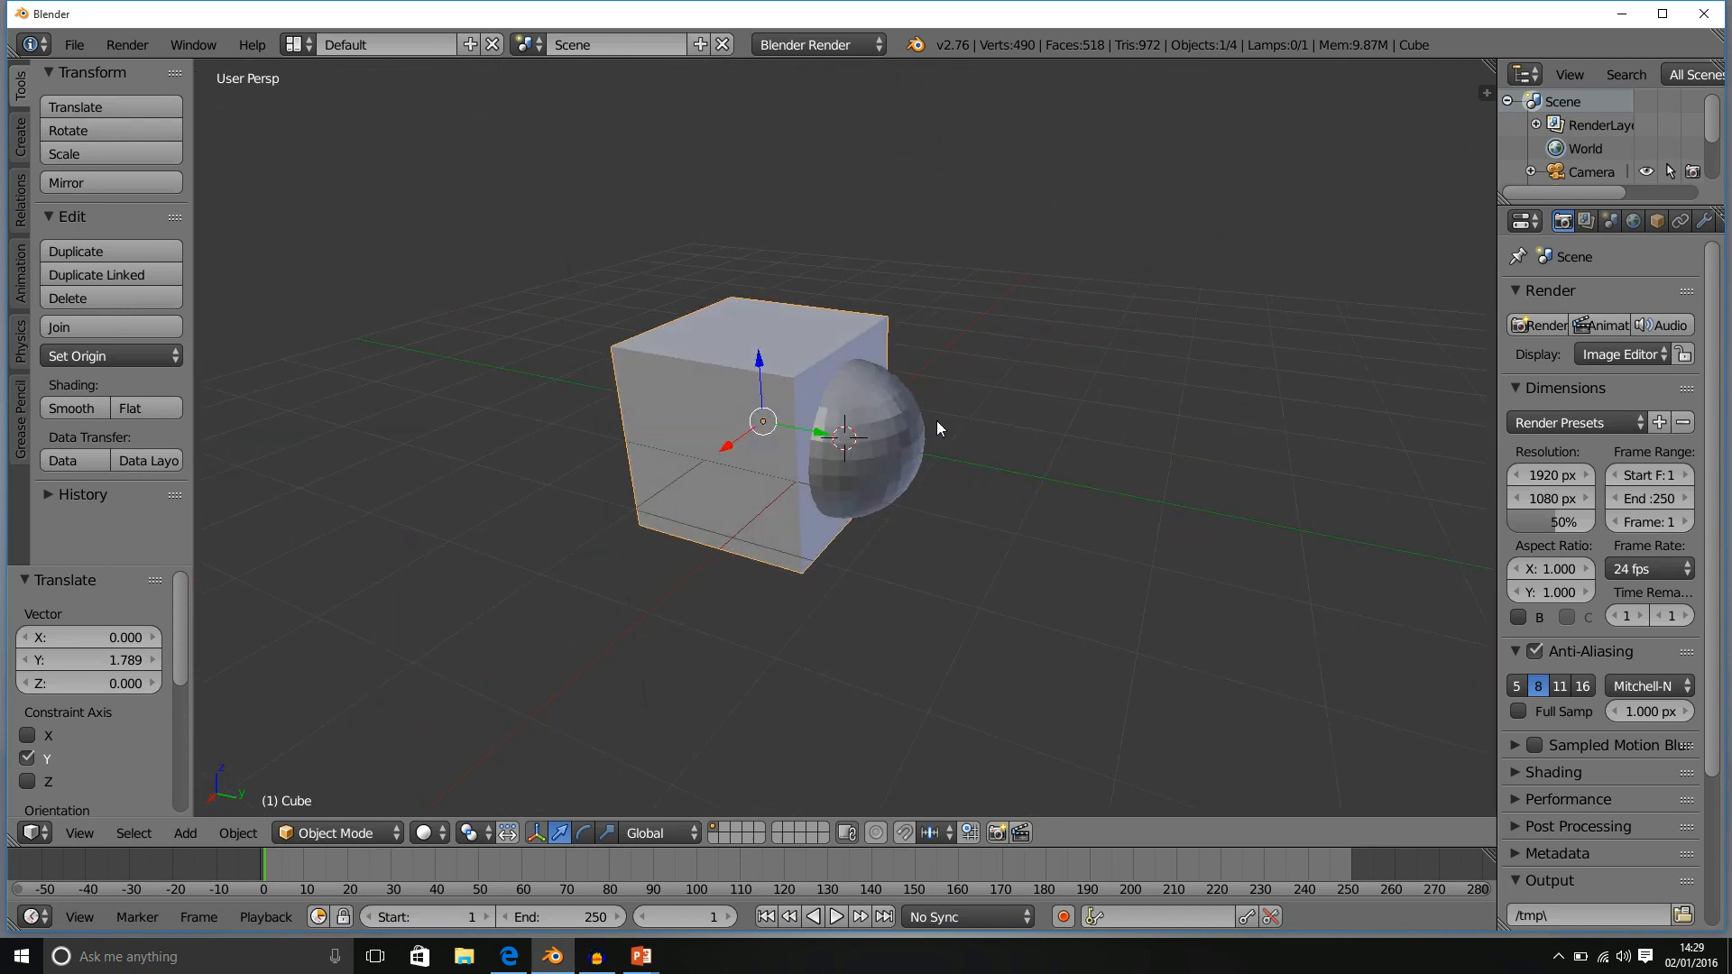
right_click(885, 397)
right_click(782, 371)
right_click(873, 391)
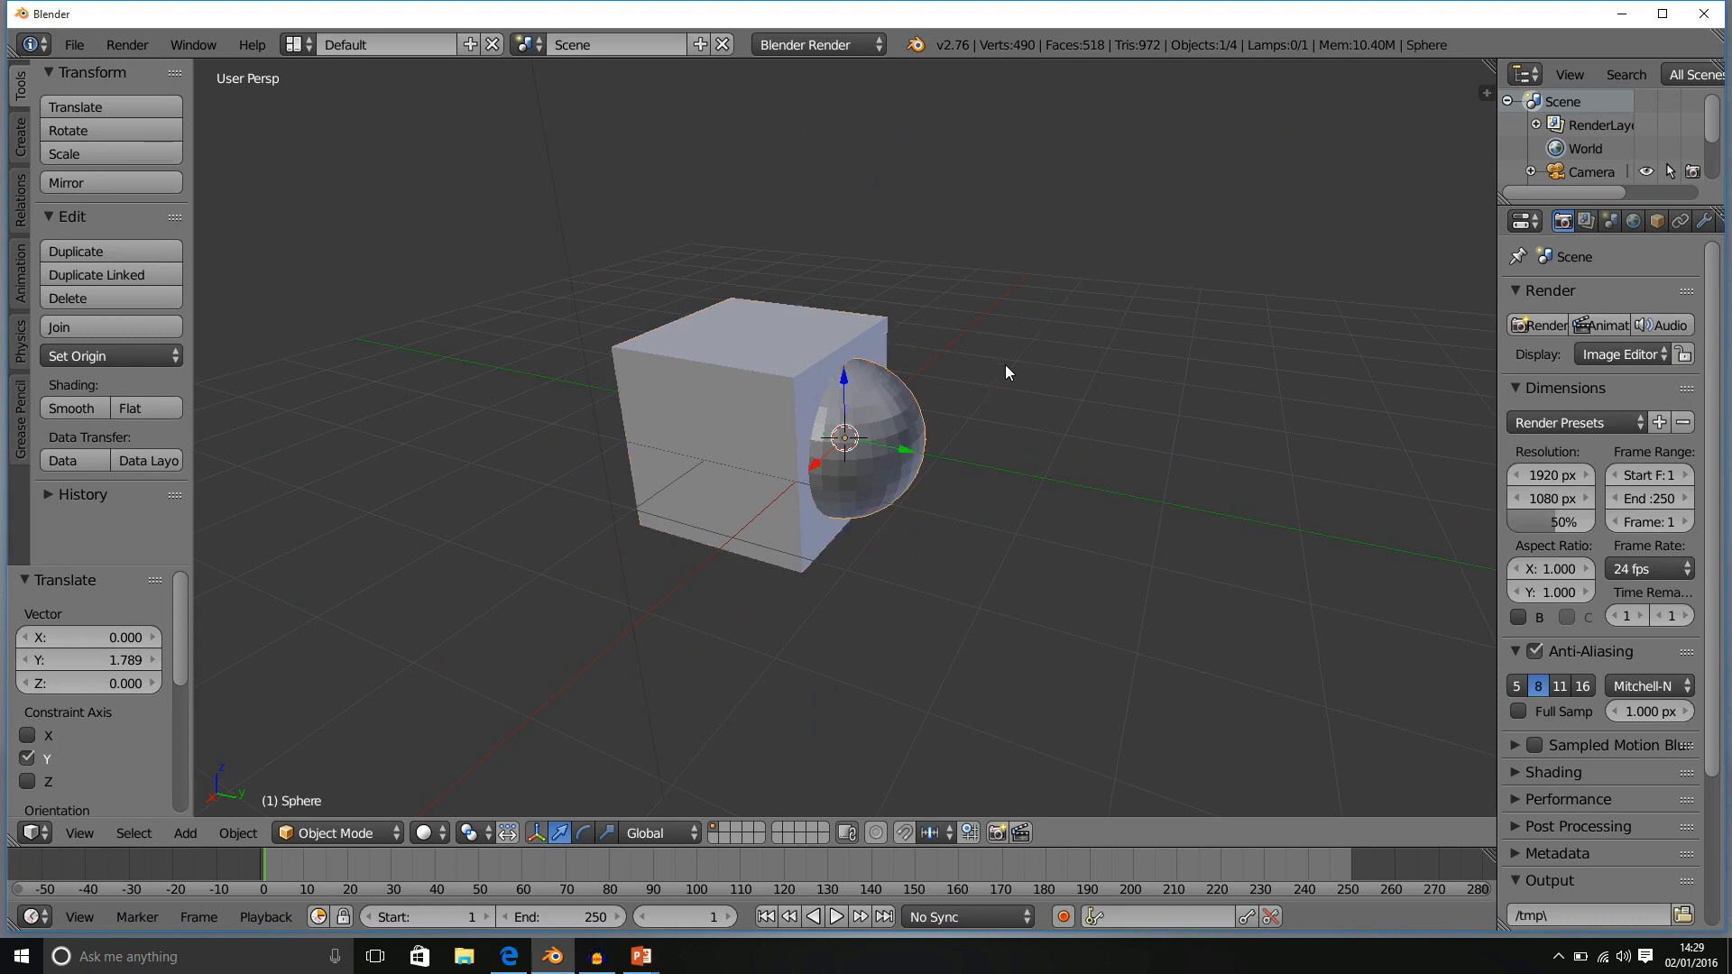
Widen the properties editor, display the modifier settings and make the cube the active object.
drag(1493, 227, 1270, 228)
click(1474, 226)
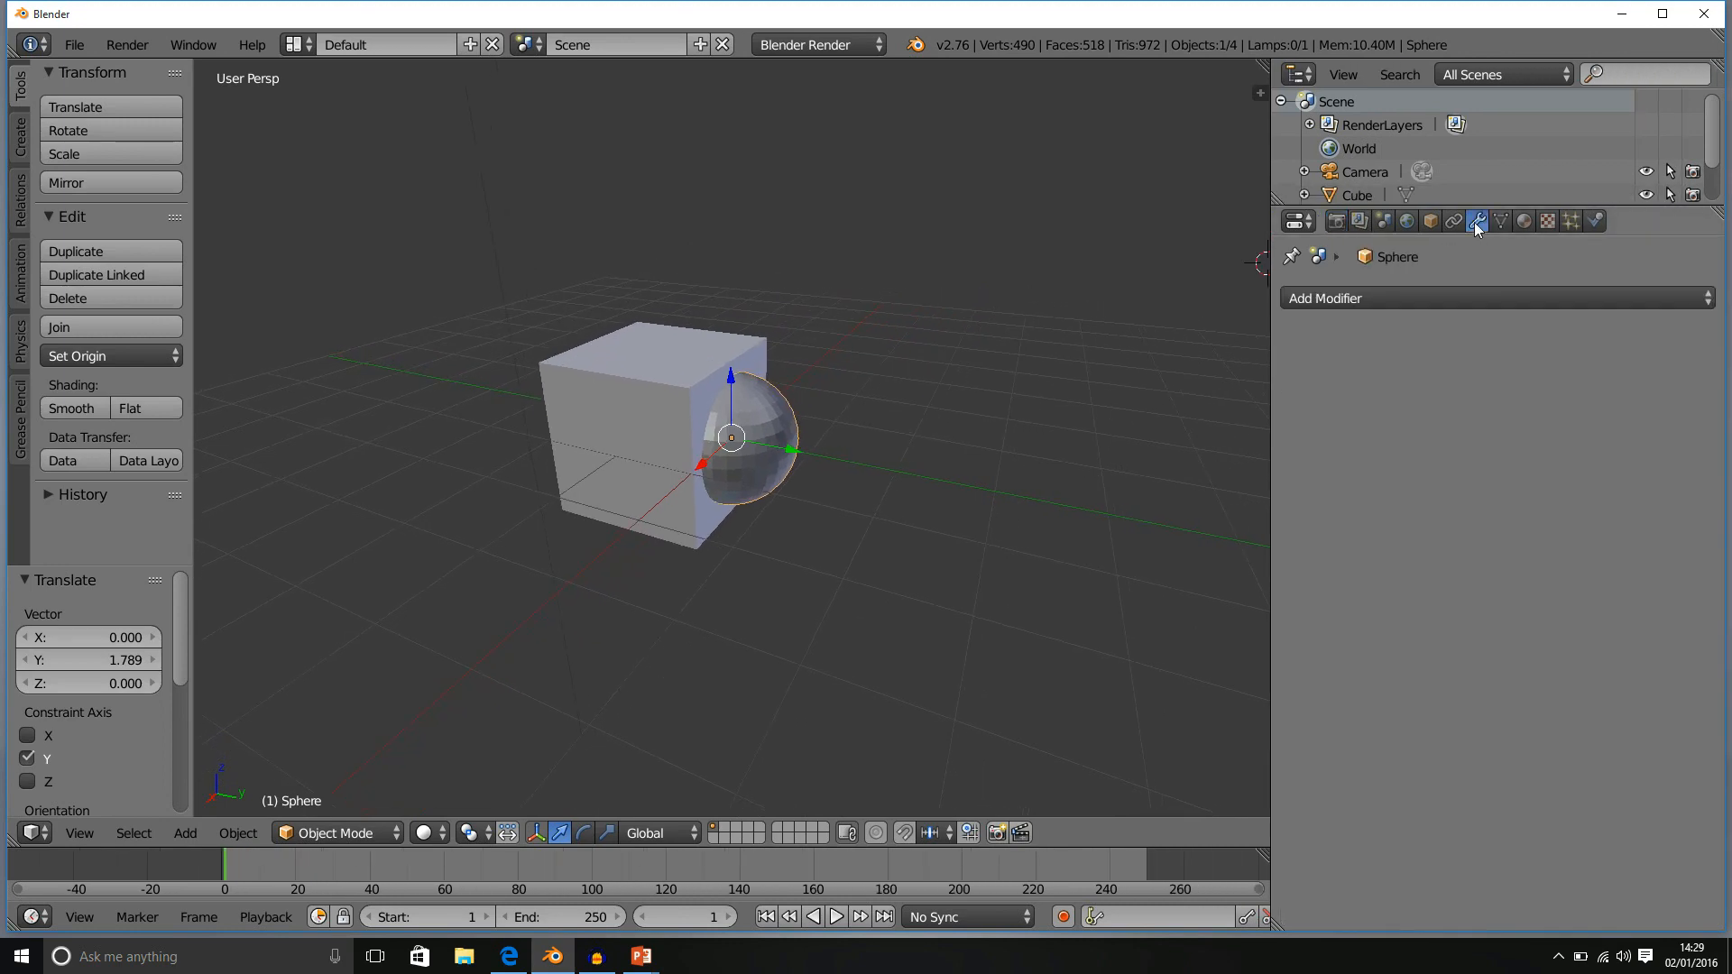
right_click(625, 404)
right_click(715, 424)
right_click(660, 415)
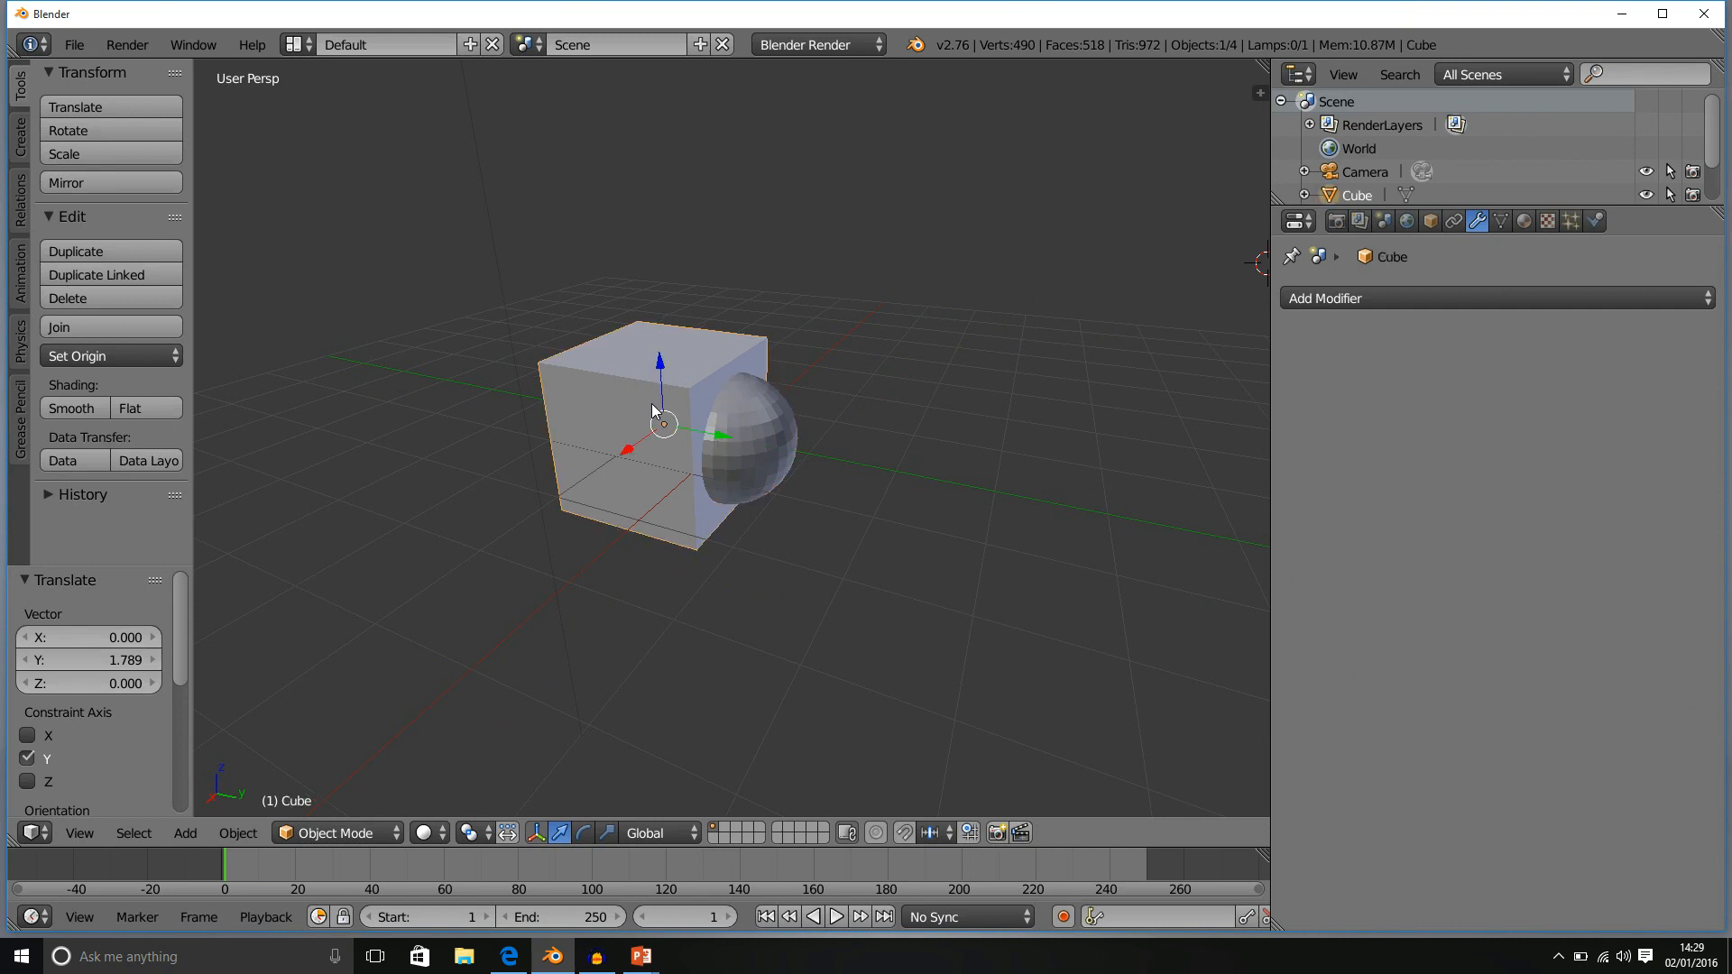
right_click(732, 417)
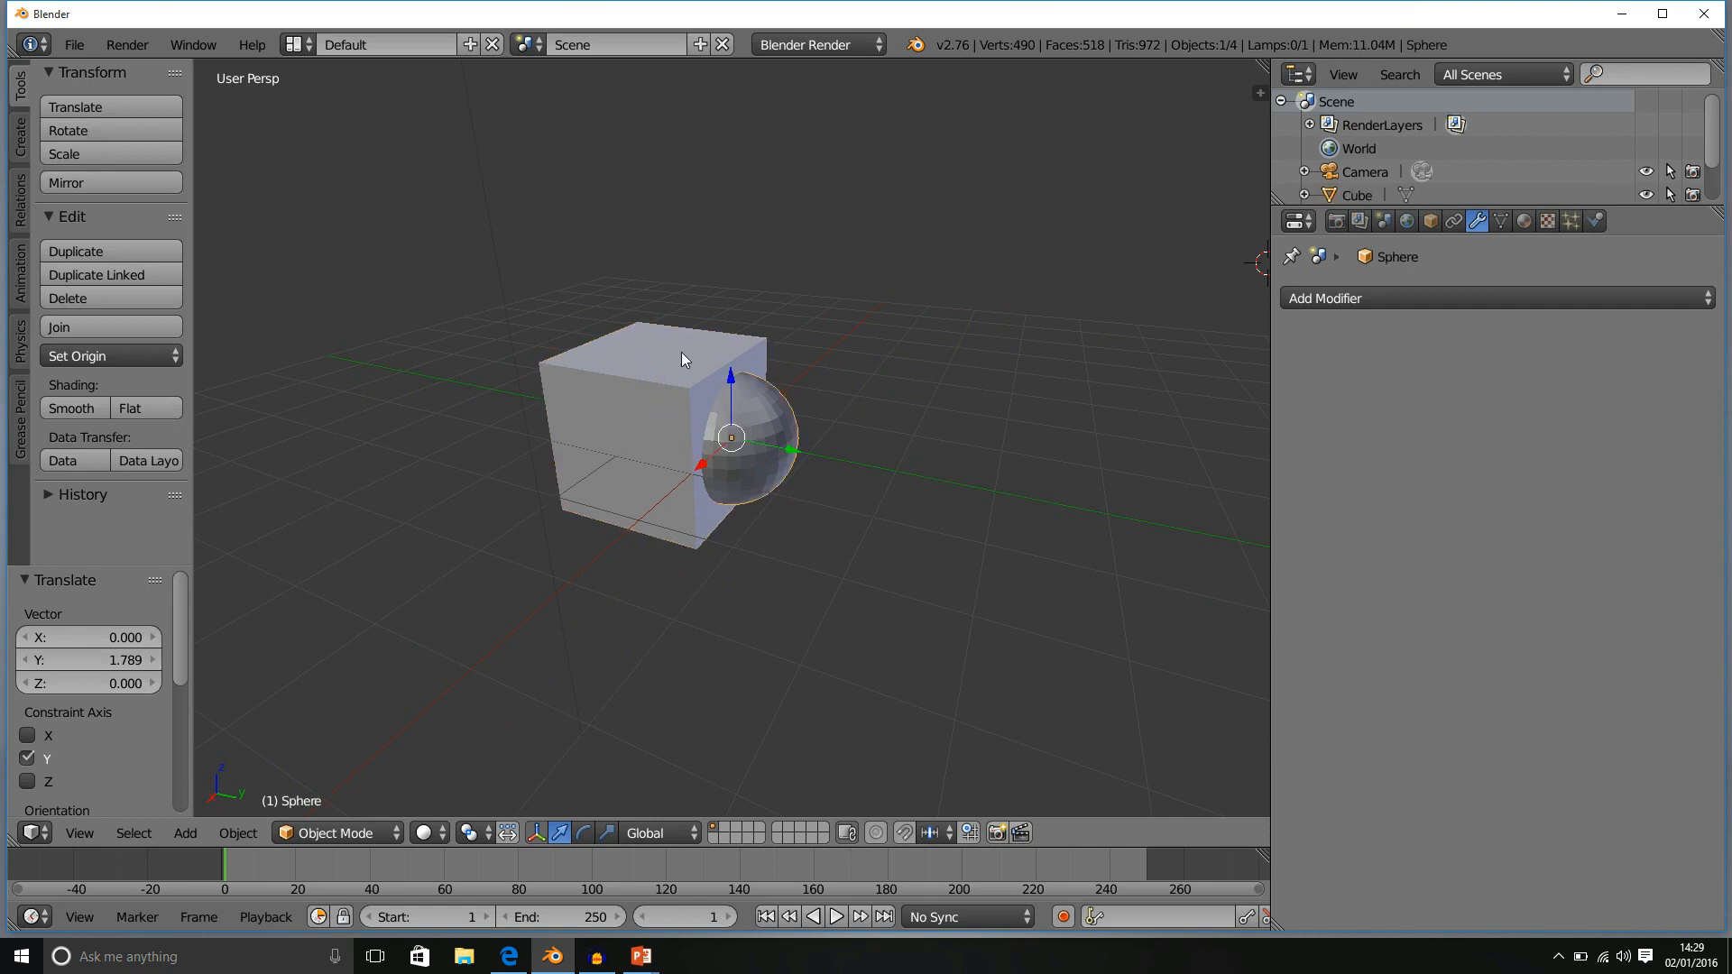
right_click(603, 390)
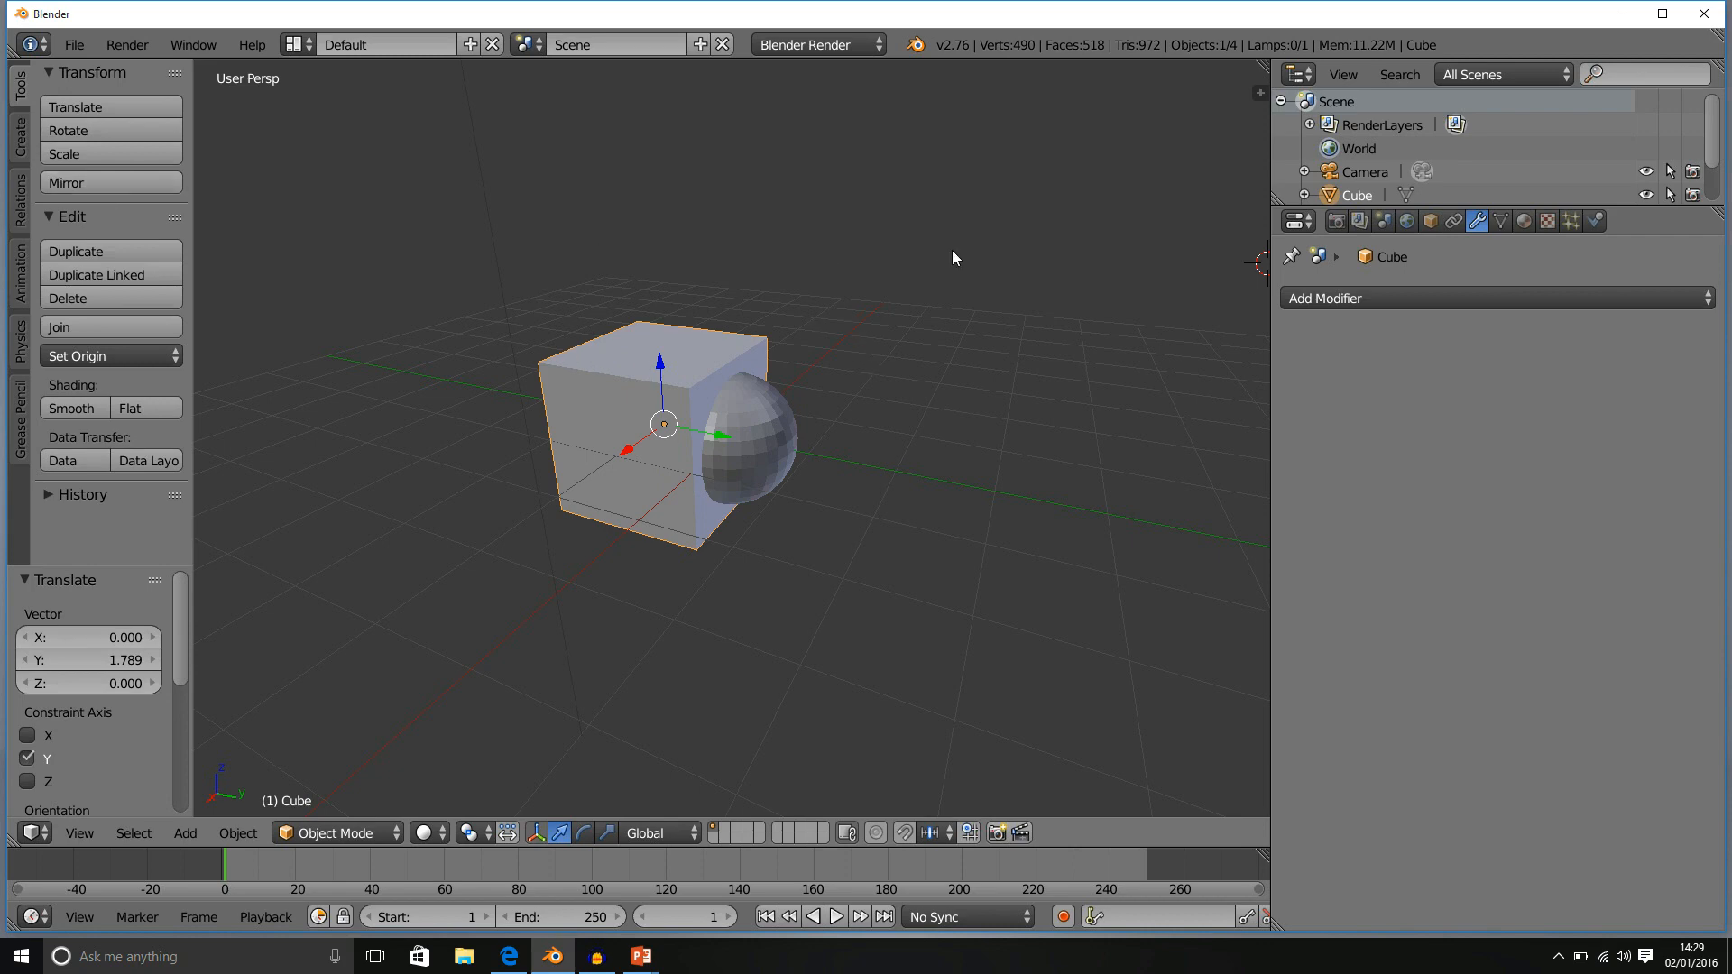
In Edit Mode with nothing selected, add a Boolean modifier to the cube and set Sphere as its object.
key(Tab)
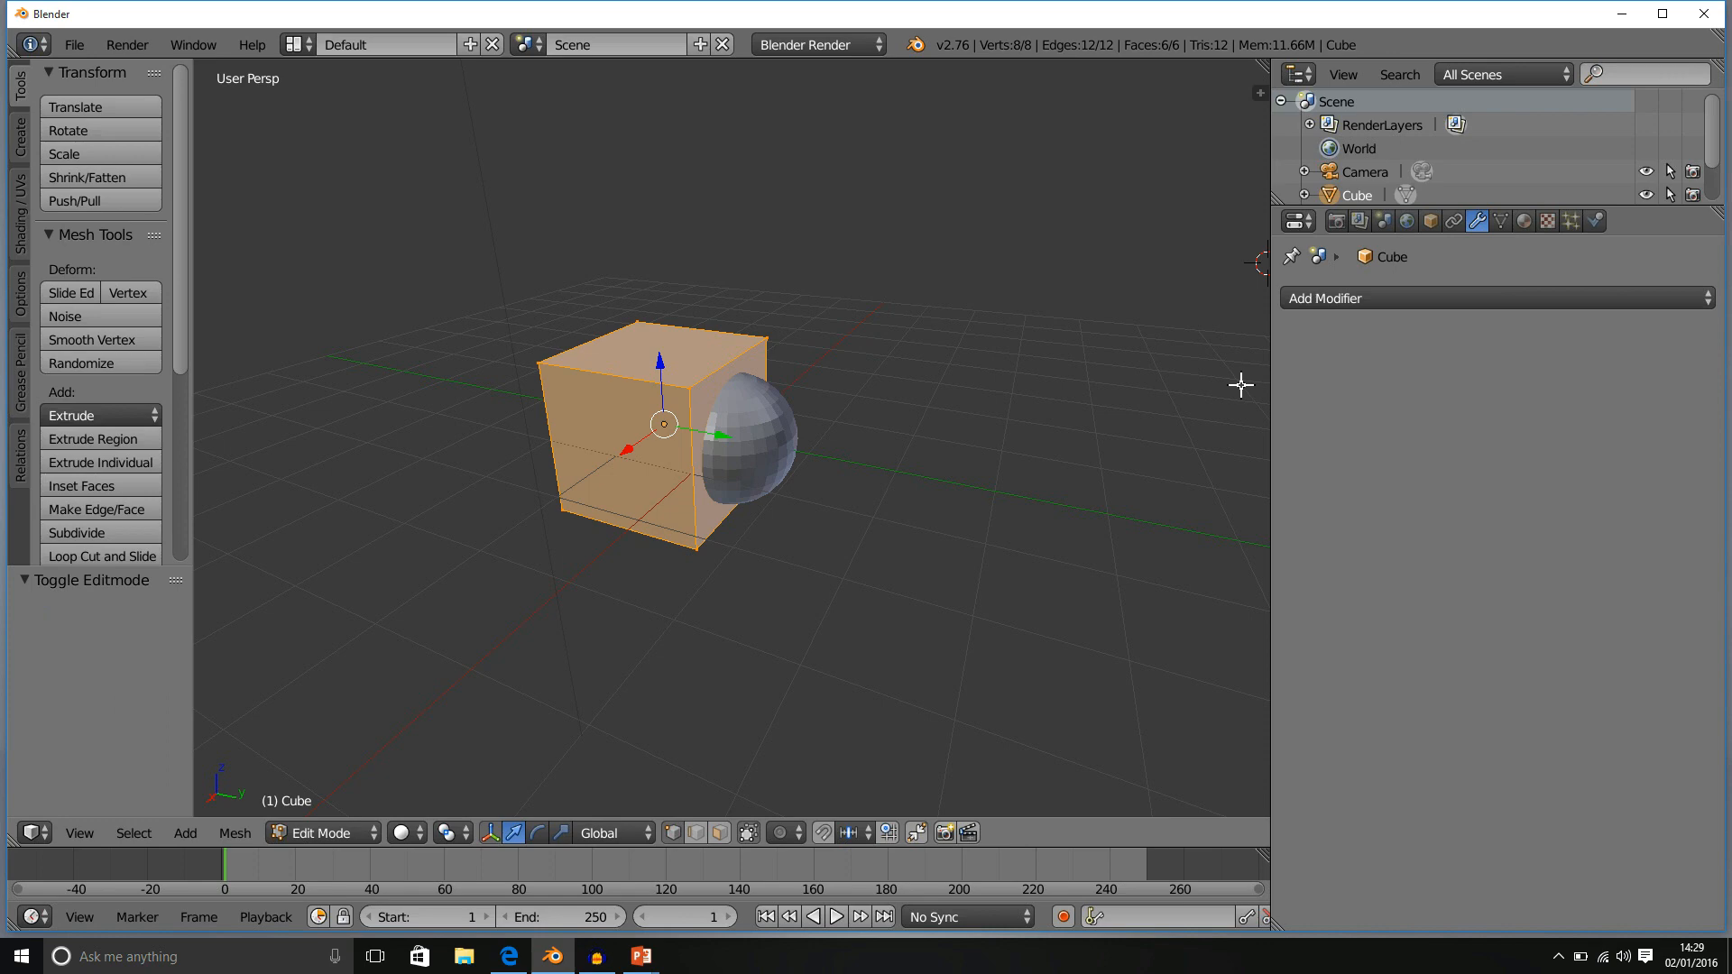
key(a)
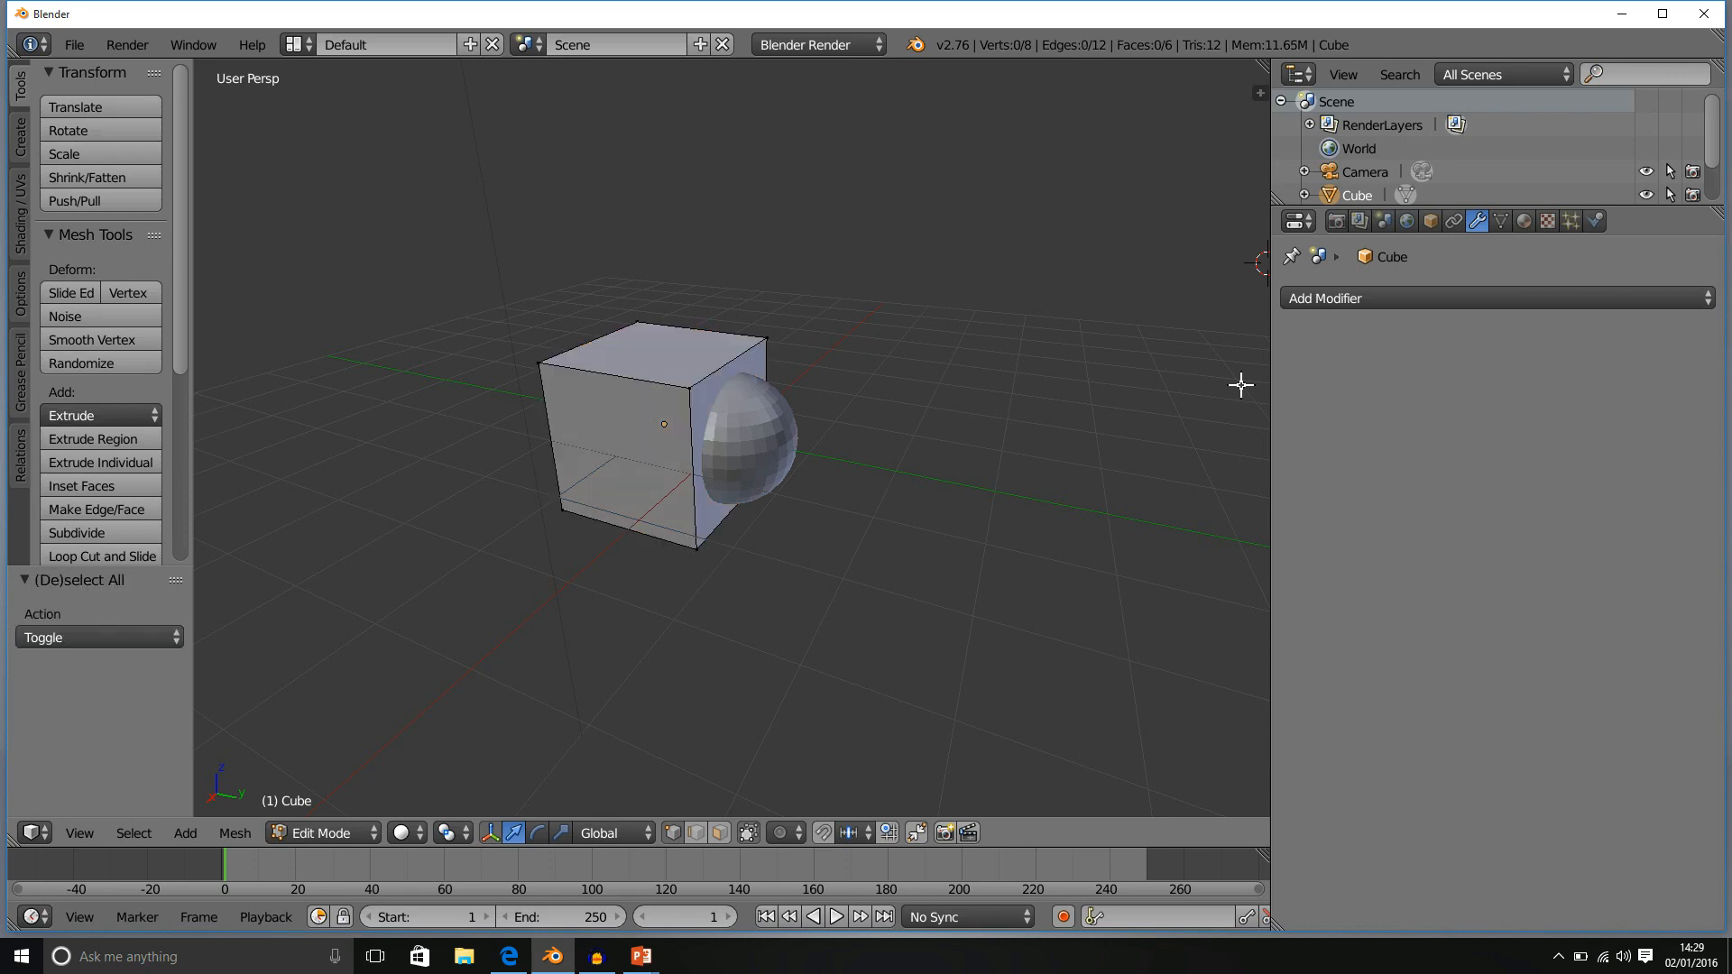
click(1404, 298)
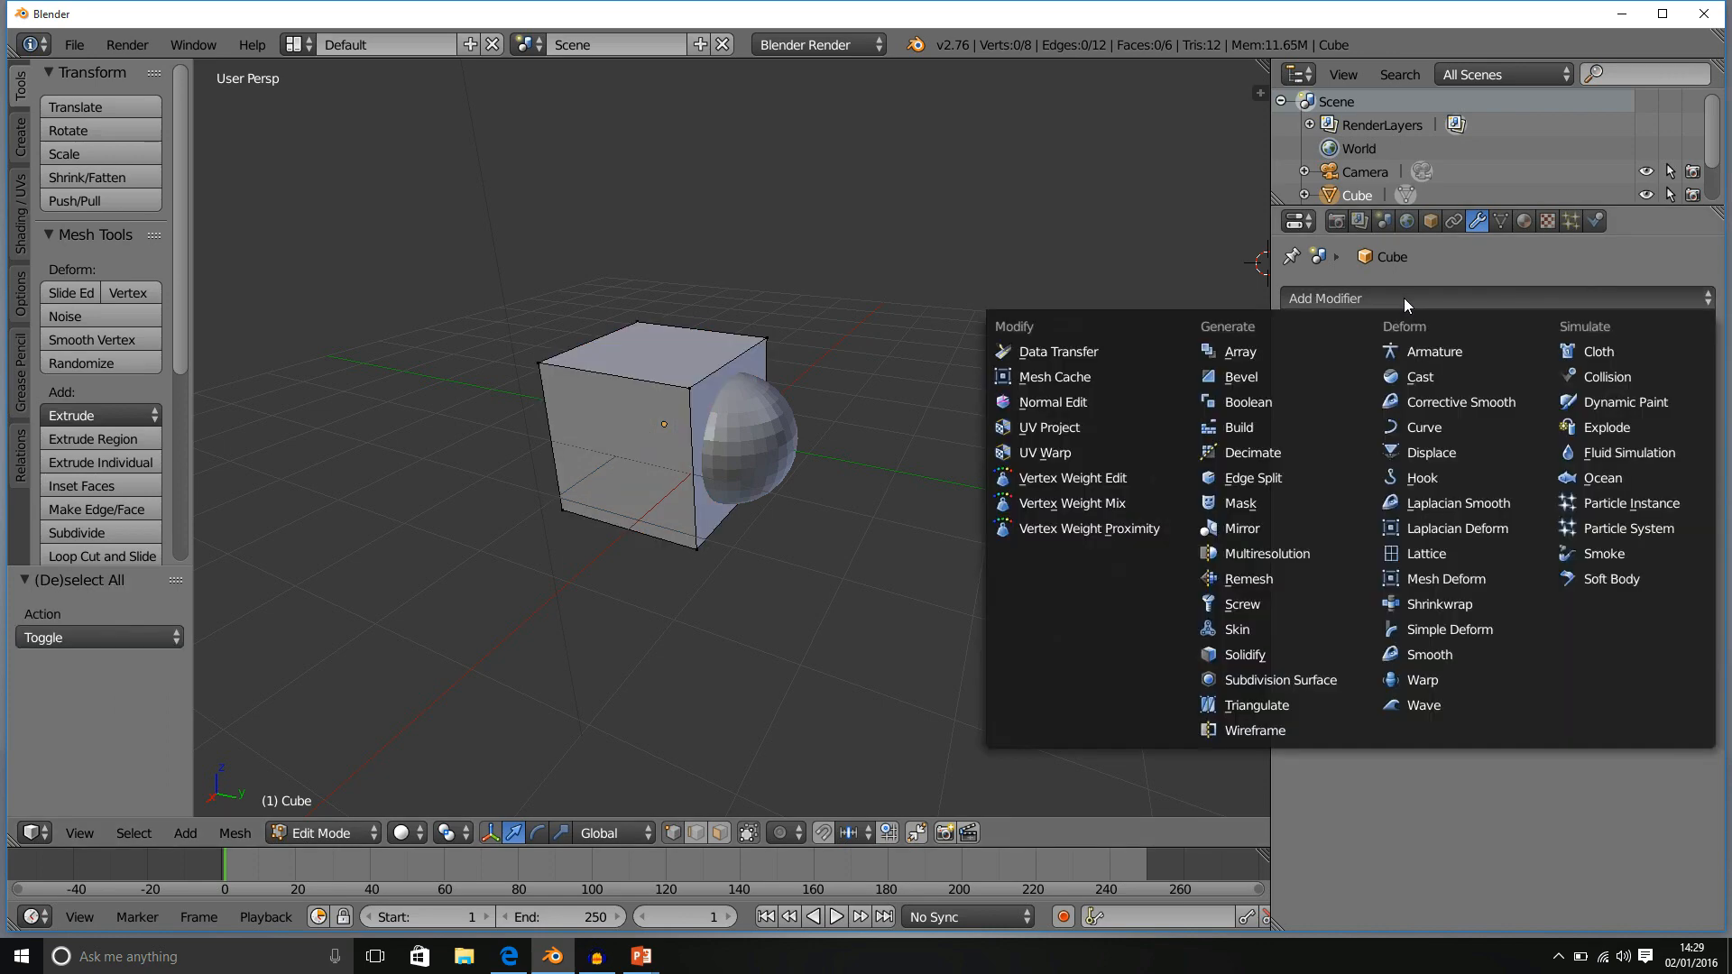
click(1299, 402)
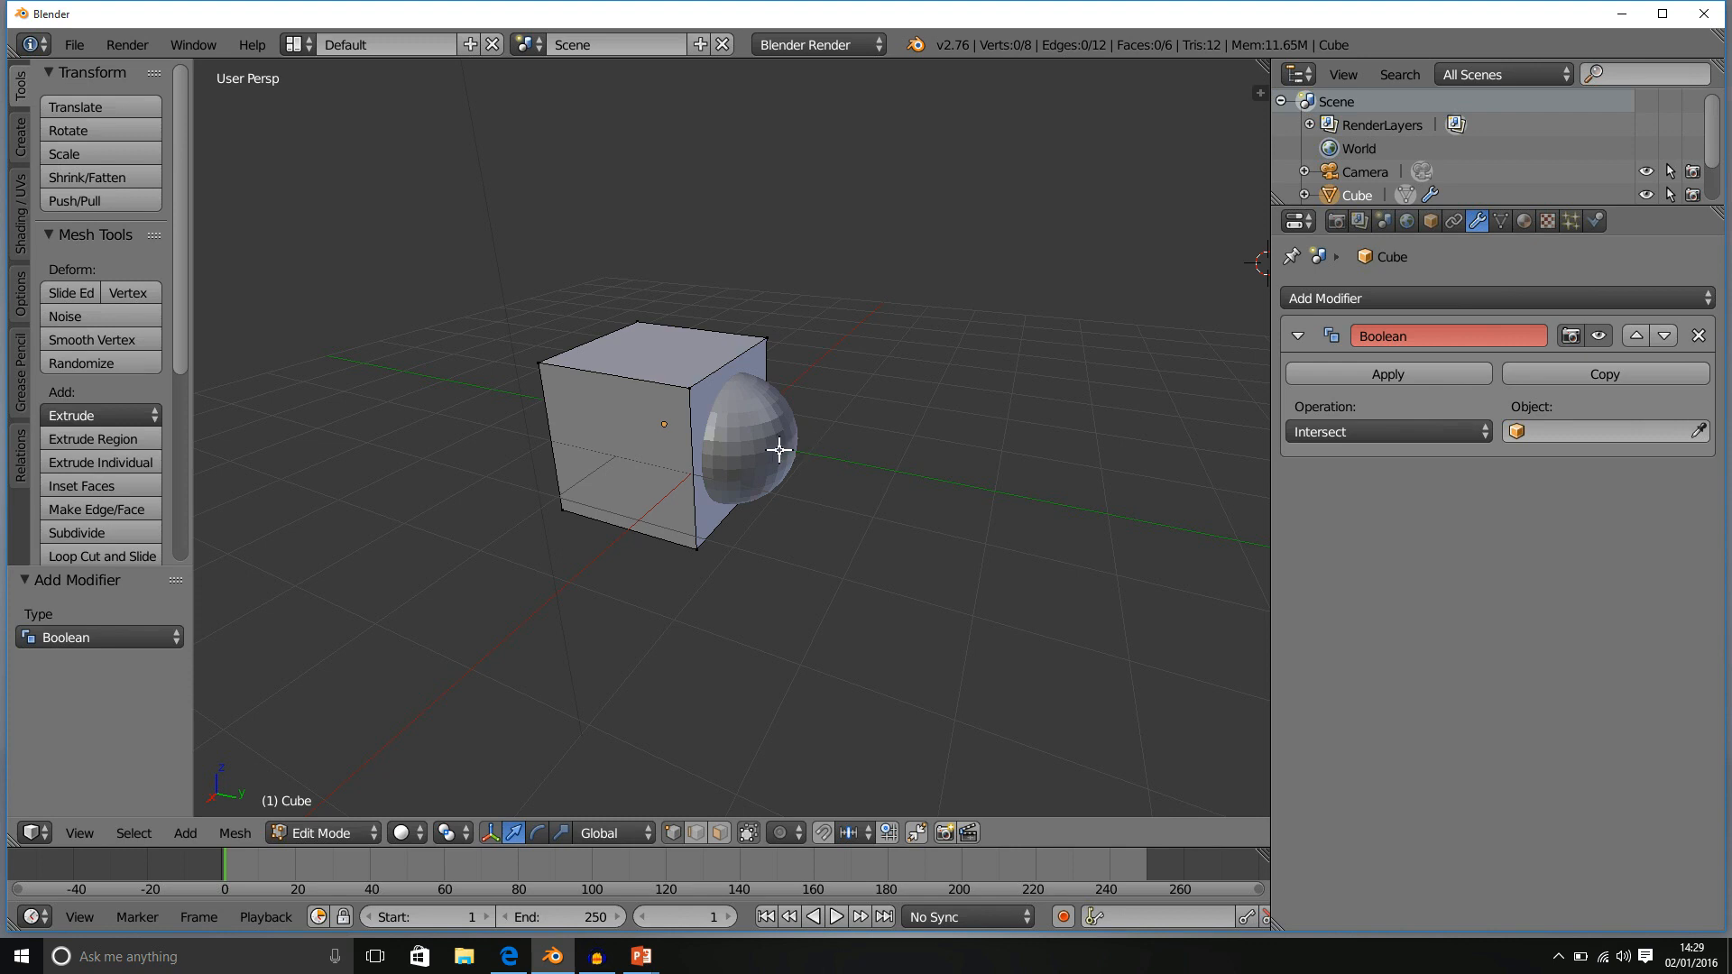
click(1519, 433)
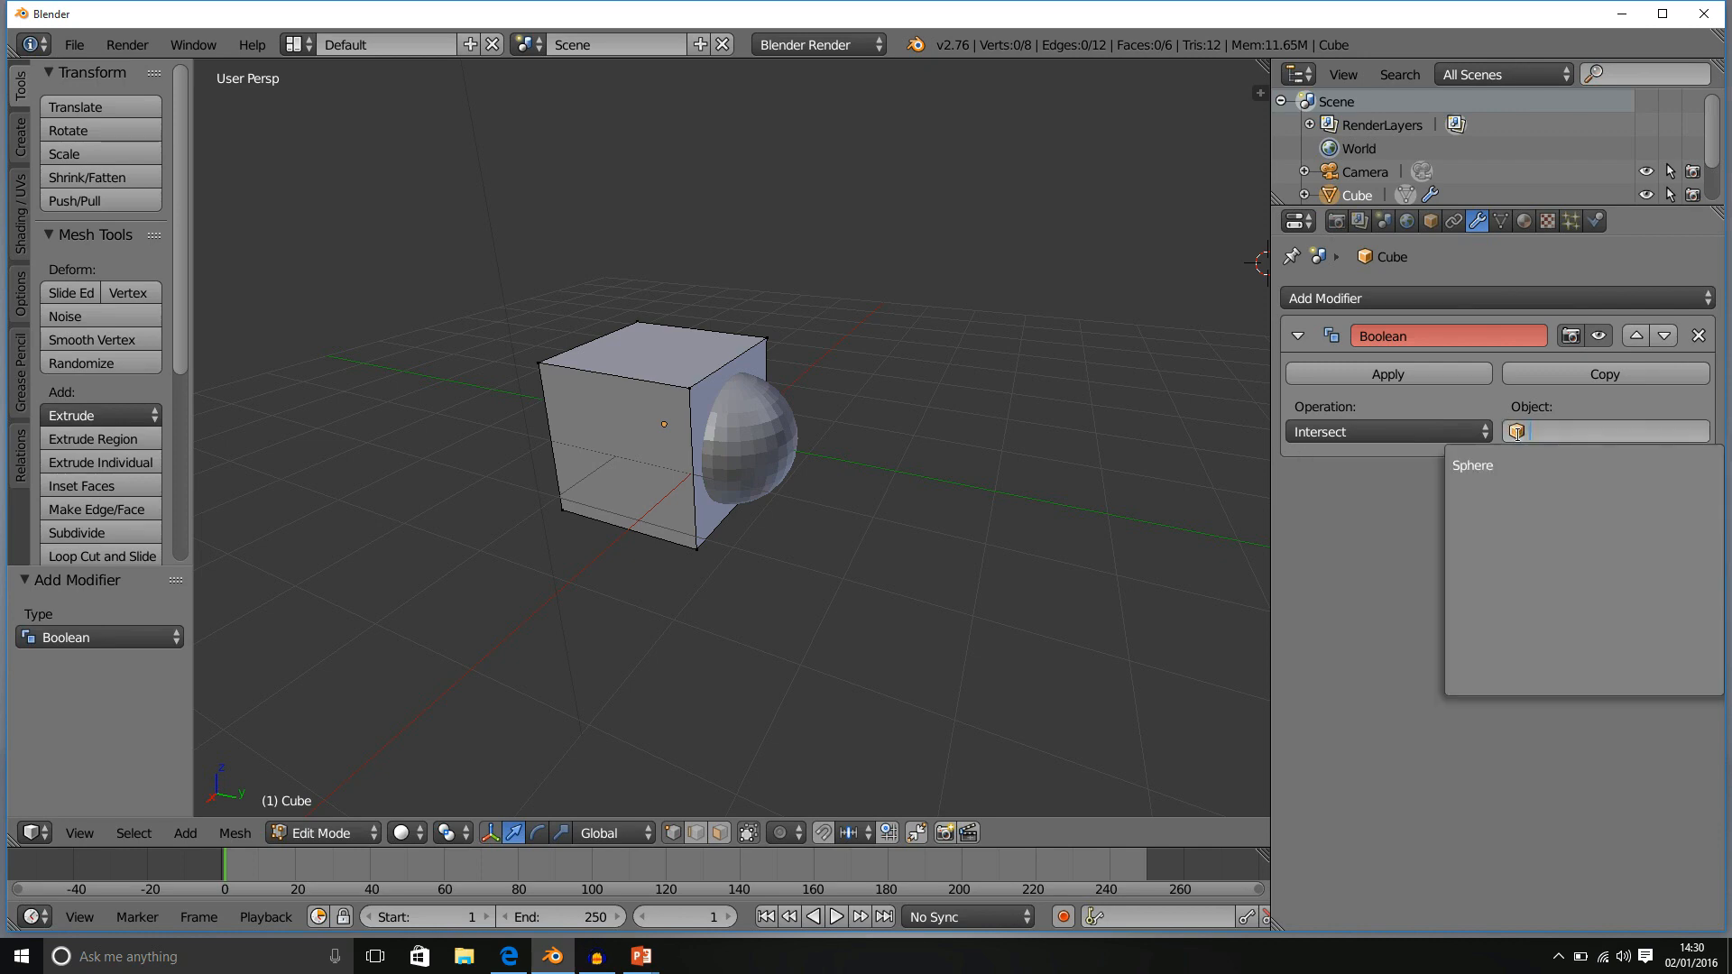
click(1500, 468)
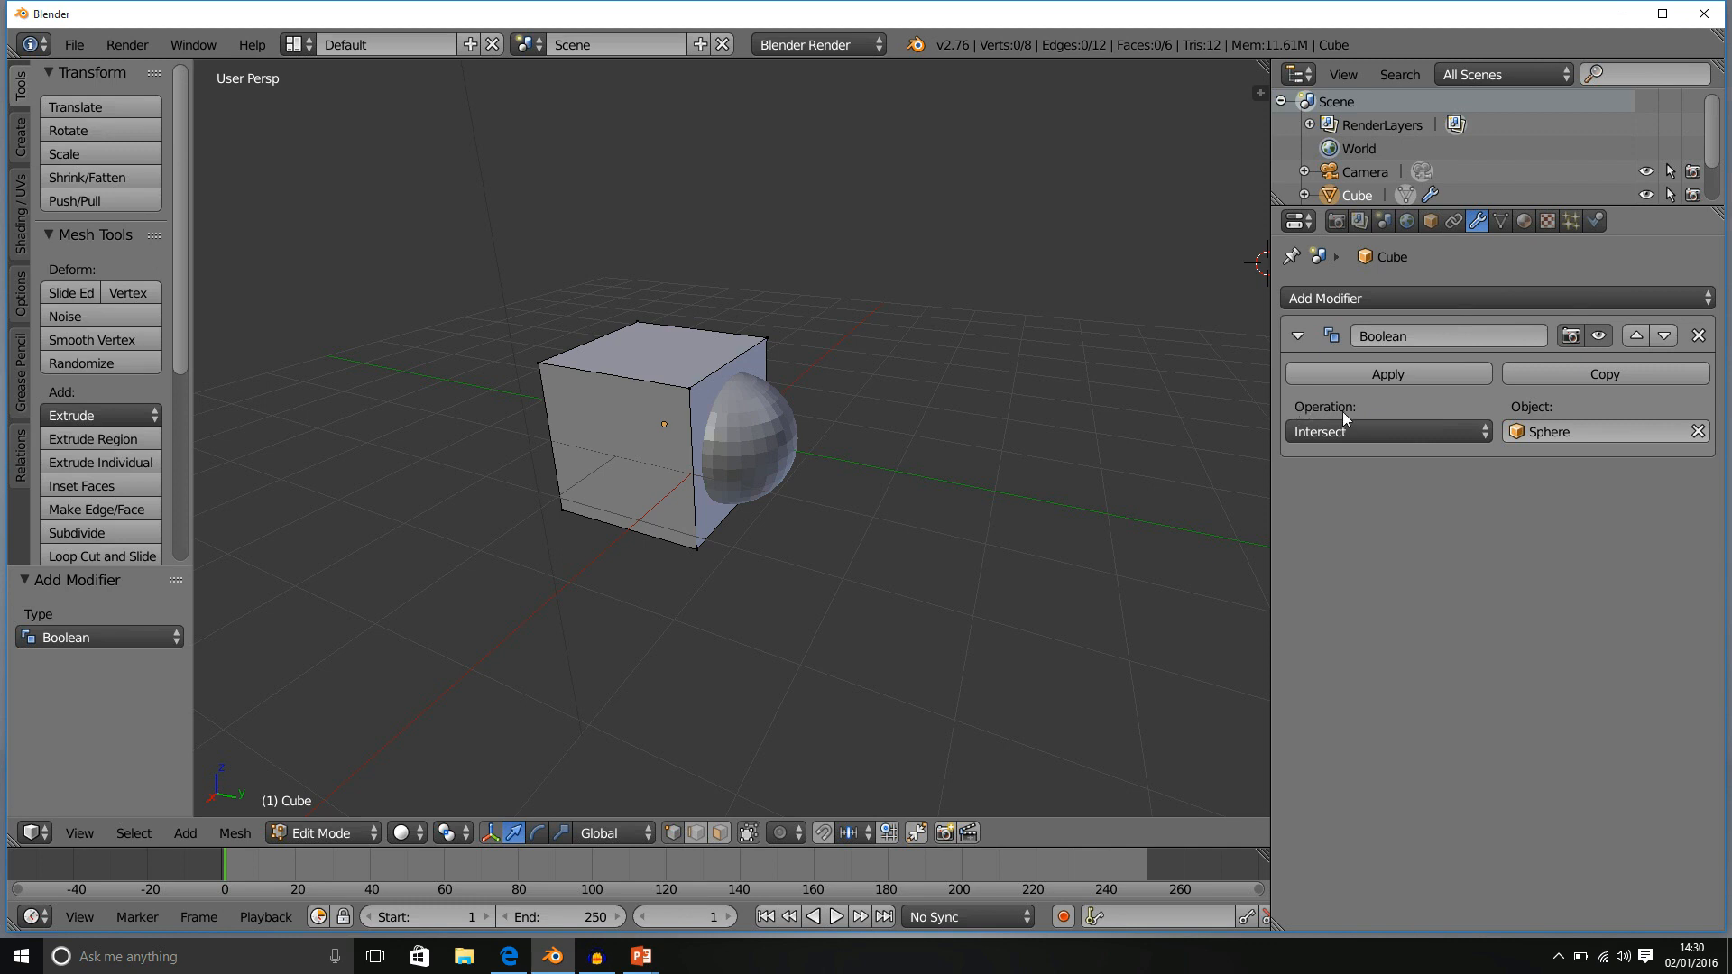
click(1390, 431)
Switch the viewport shading to wireframe and inspect where the cube and sphere overlap.
middle_drag(858, 719, 827, 642)
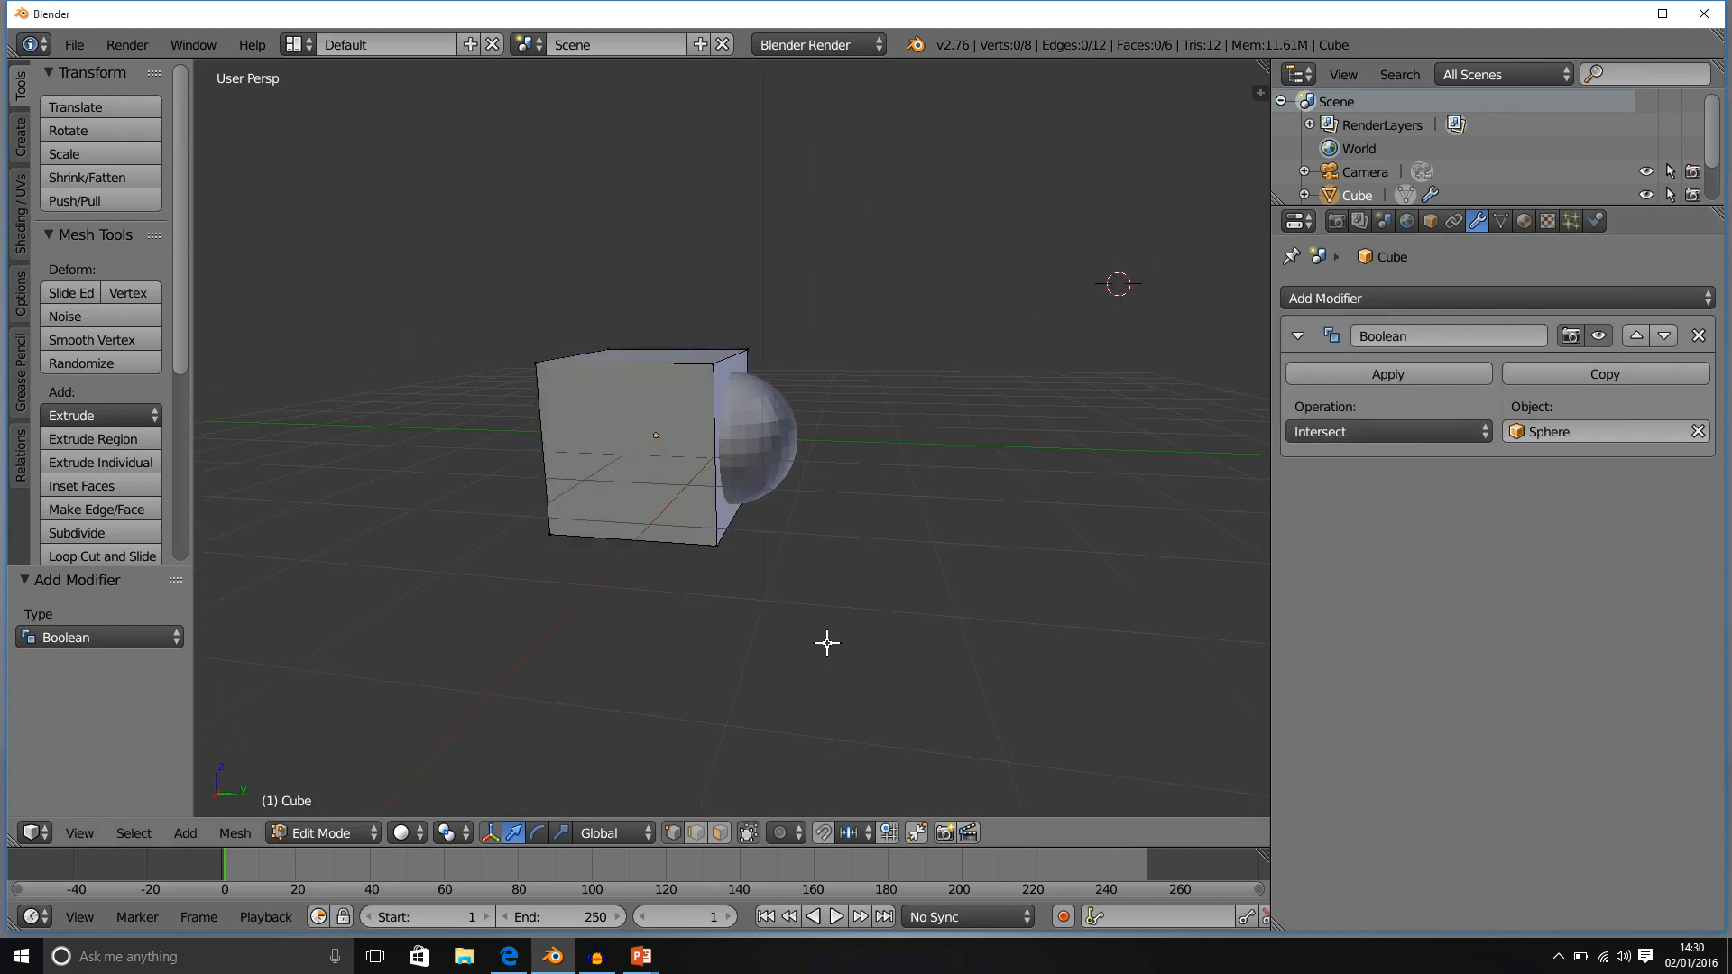
click(406, 833)
click(428, 781)
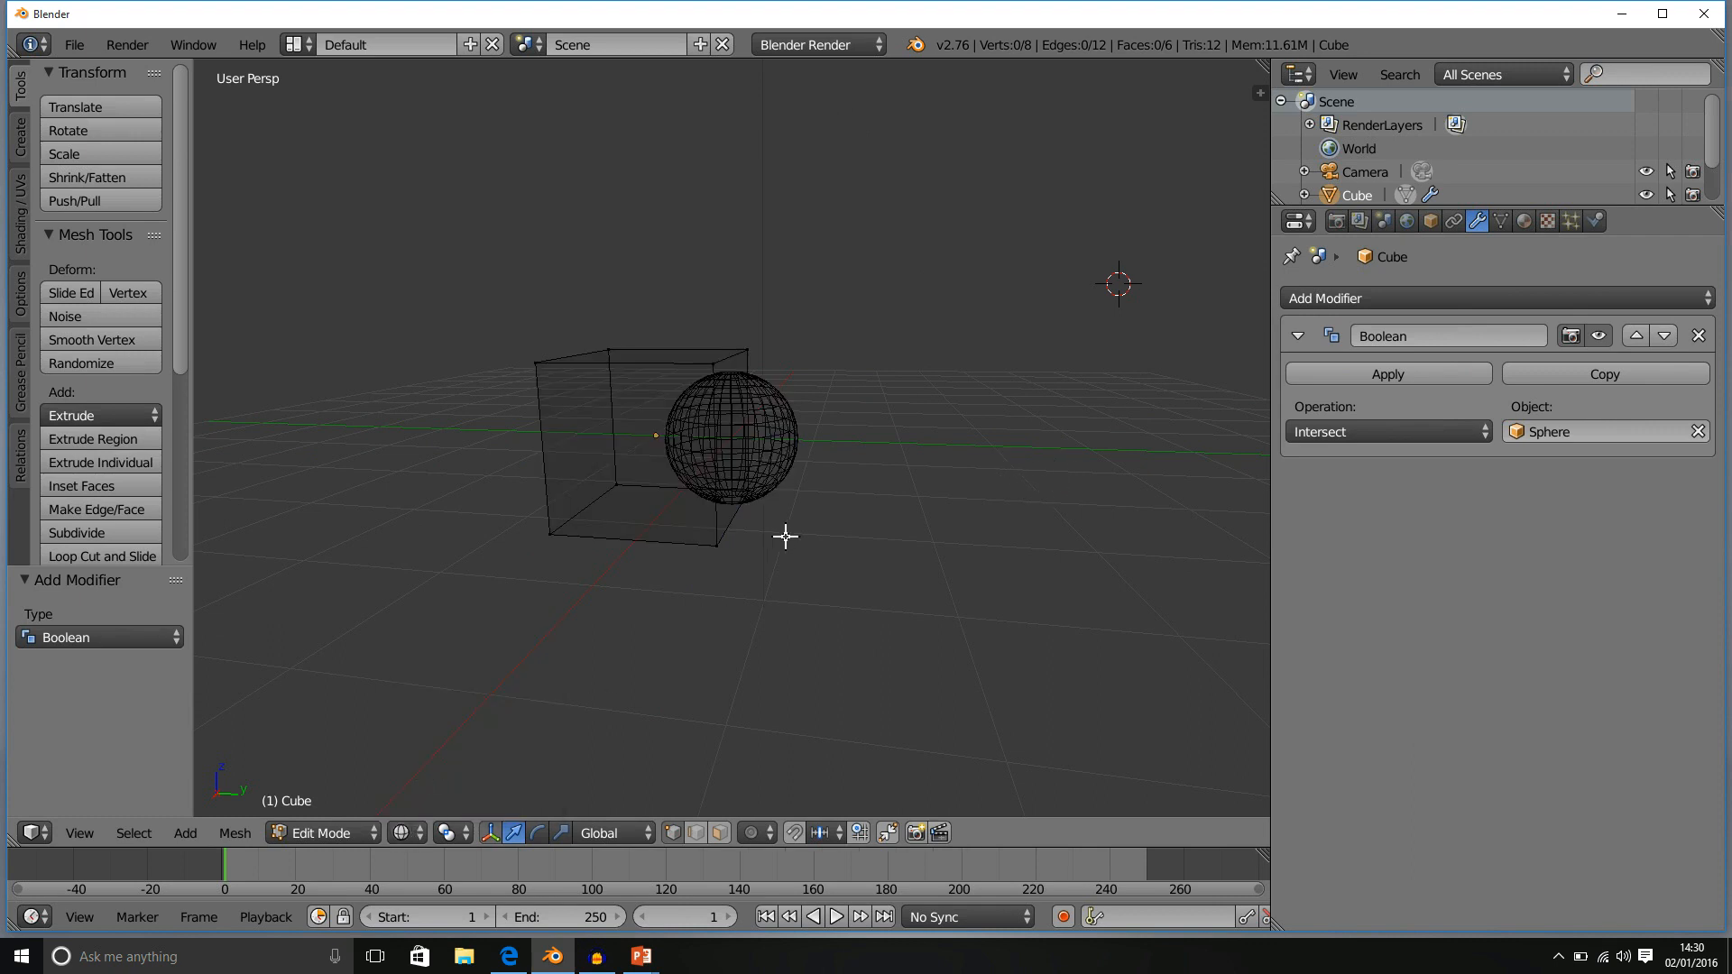
mouse_move(785, 534)
middle_down()
mouse_move(831, 553)
mouse_move(782, 579)
mouse_move(834, 505)
middle_up()
scroll(800, 534, up, 4)
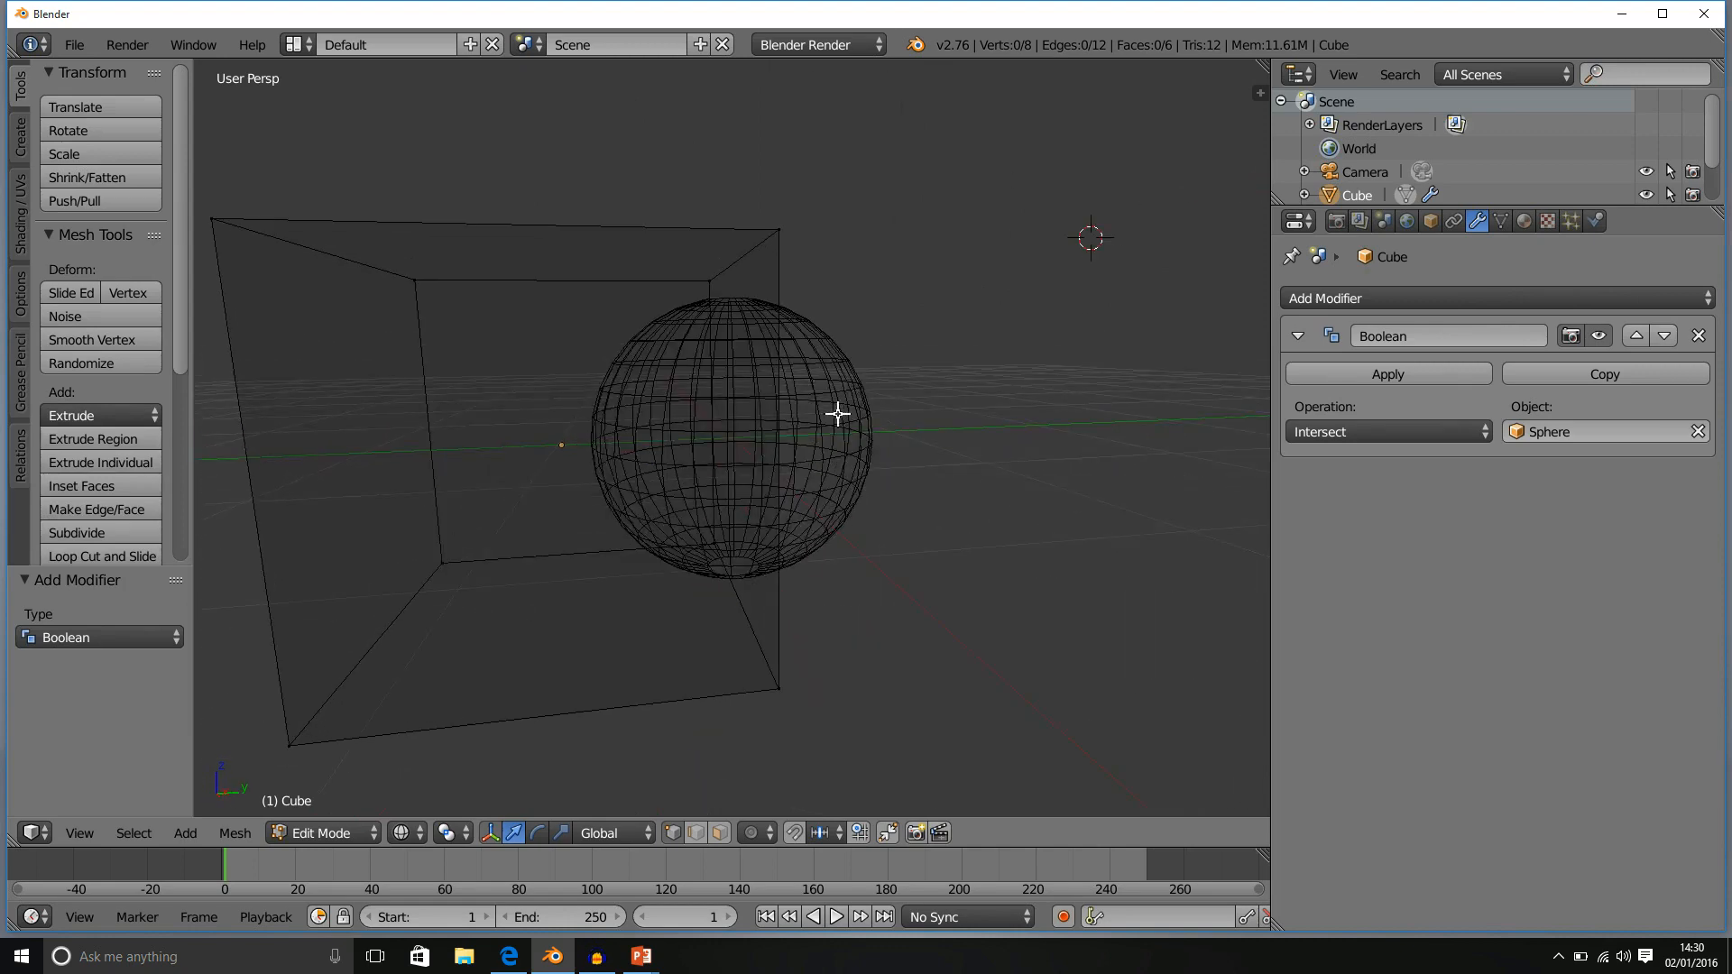
middle_drag(835, 415, 794, 469)
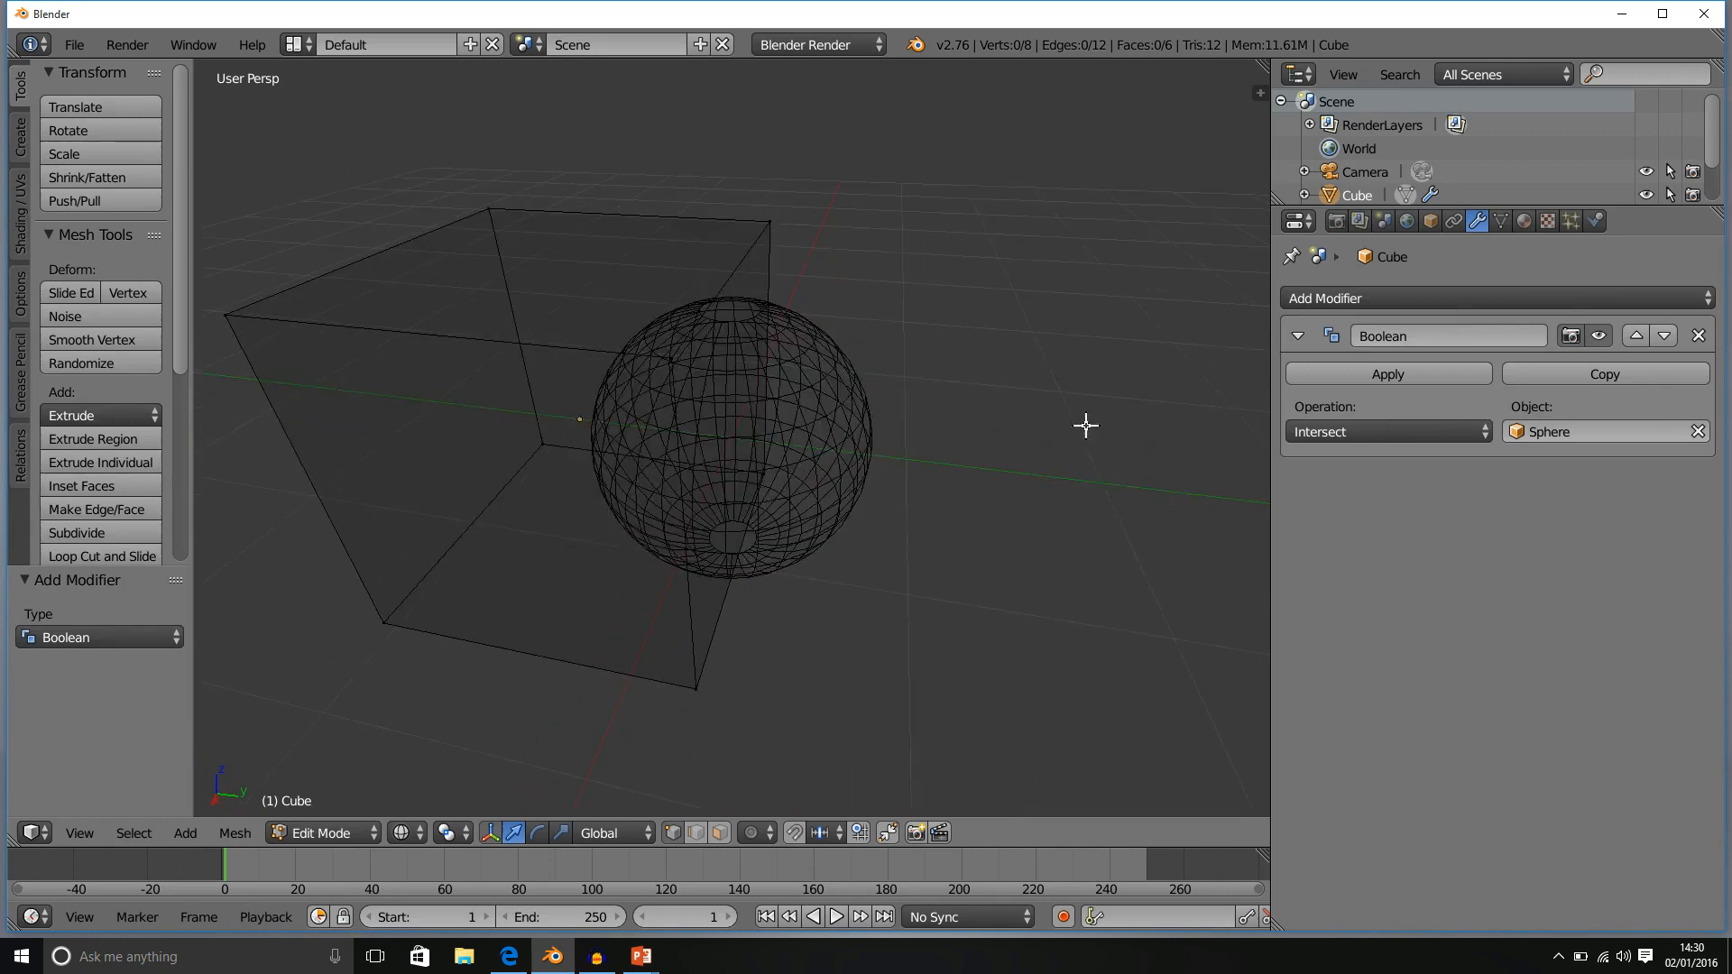
Try the Union and Difference operations in the Boolean modifier, ending on Intersect.
click(1348, 431)
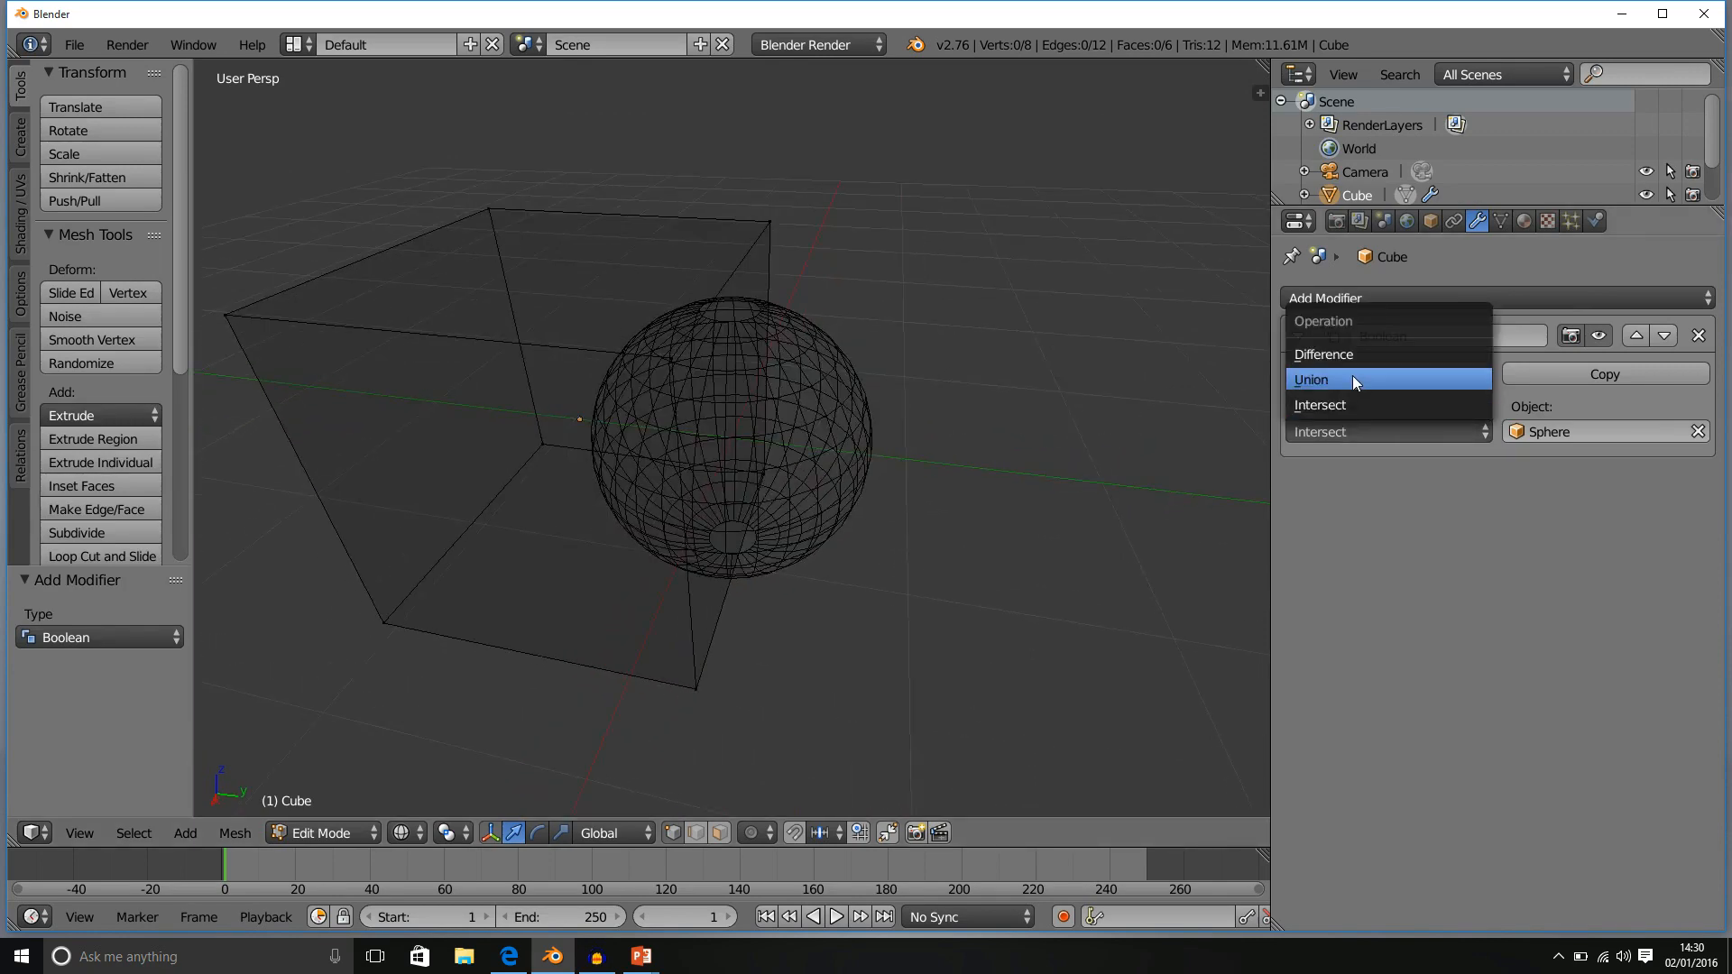
click(1351, 377)
click(1373, 430)
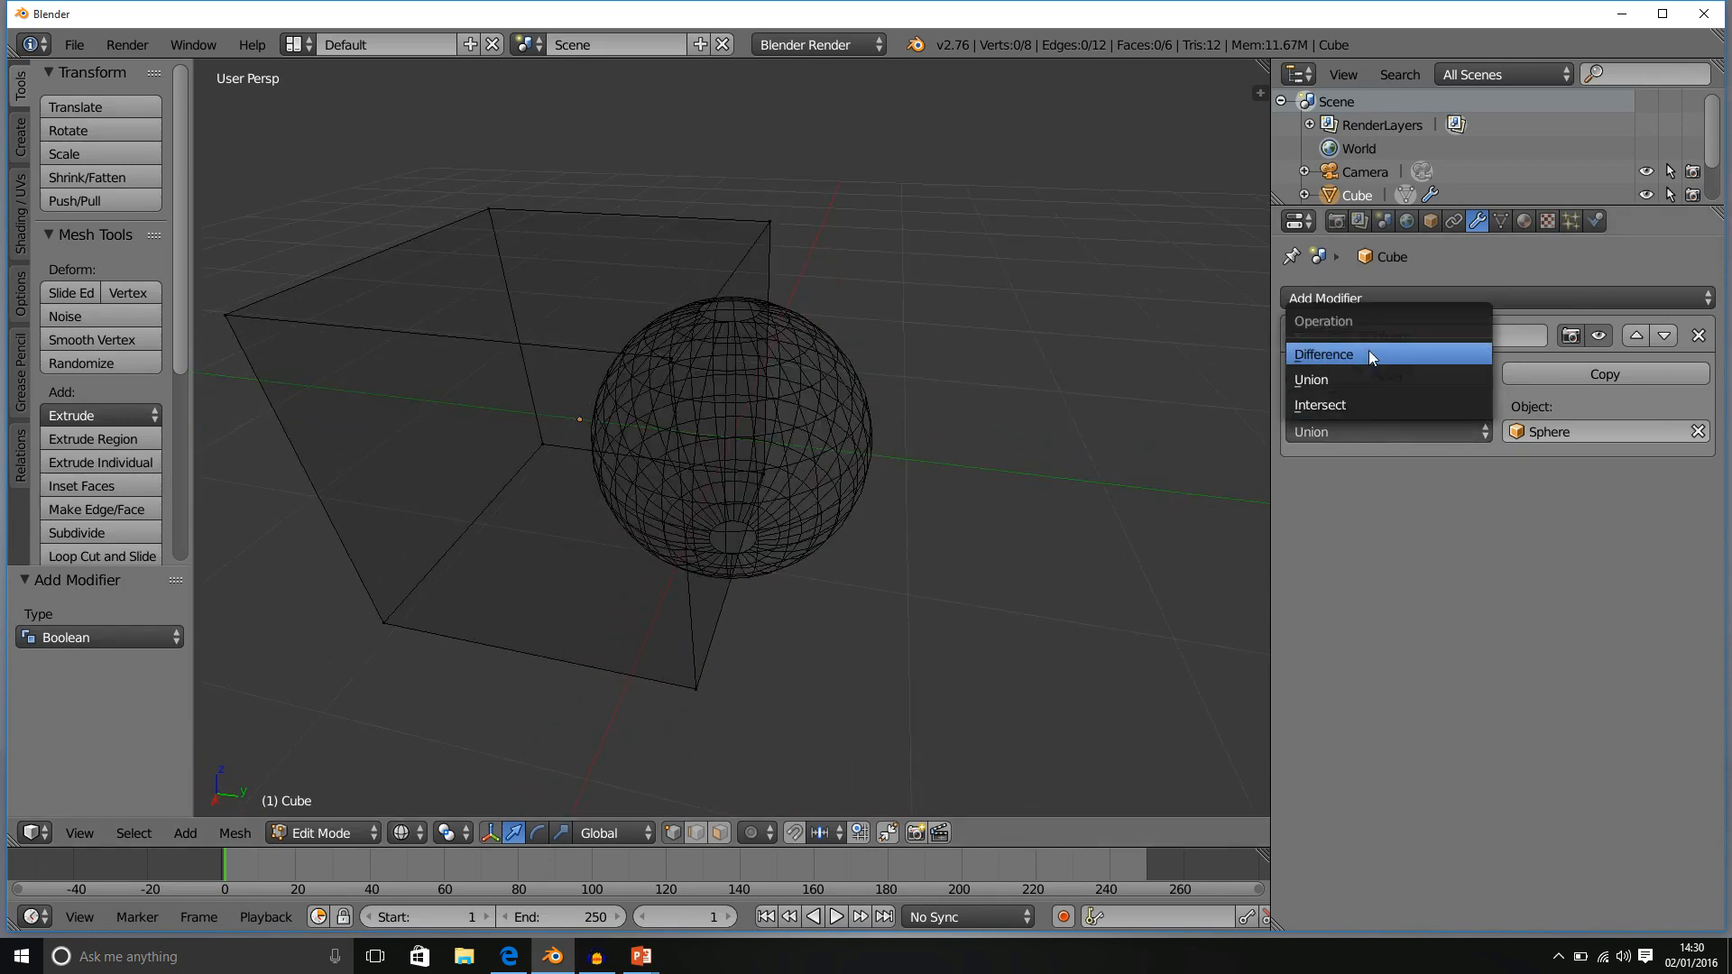
click(1368, 352)
click(1388, 431)
click(1378, 404)
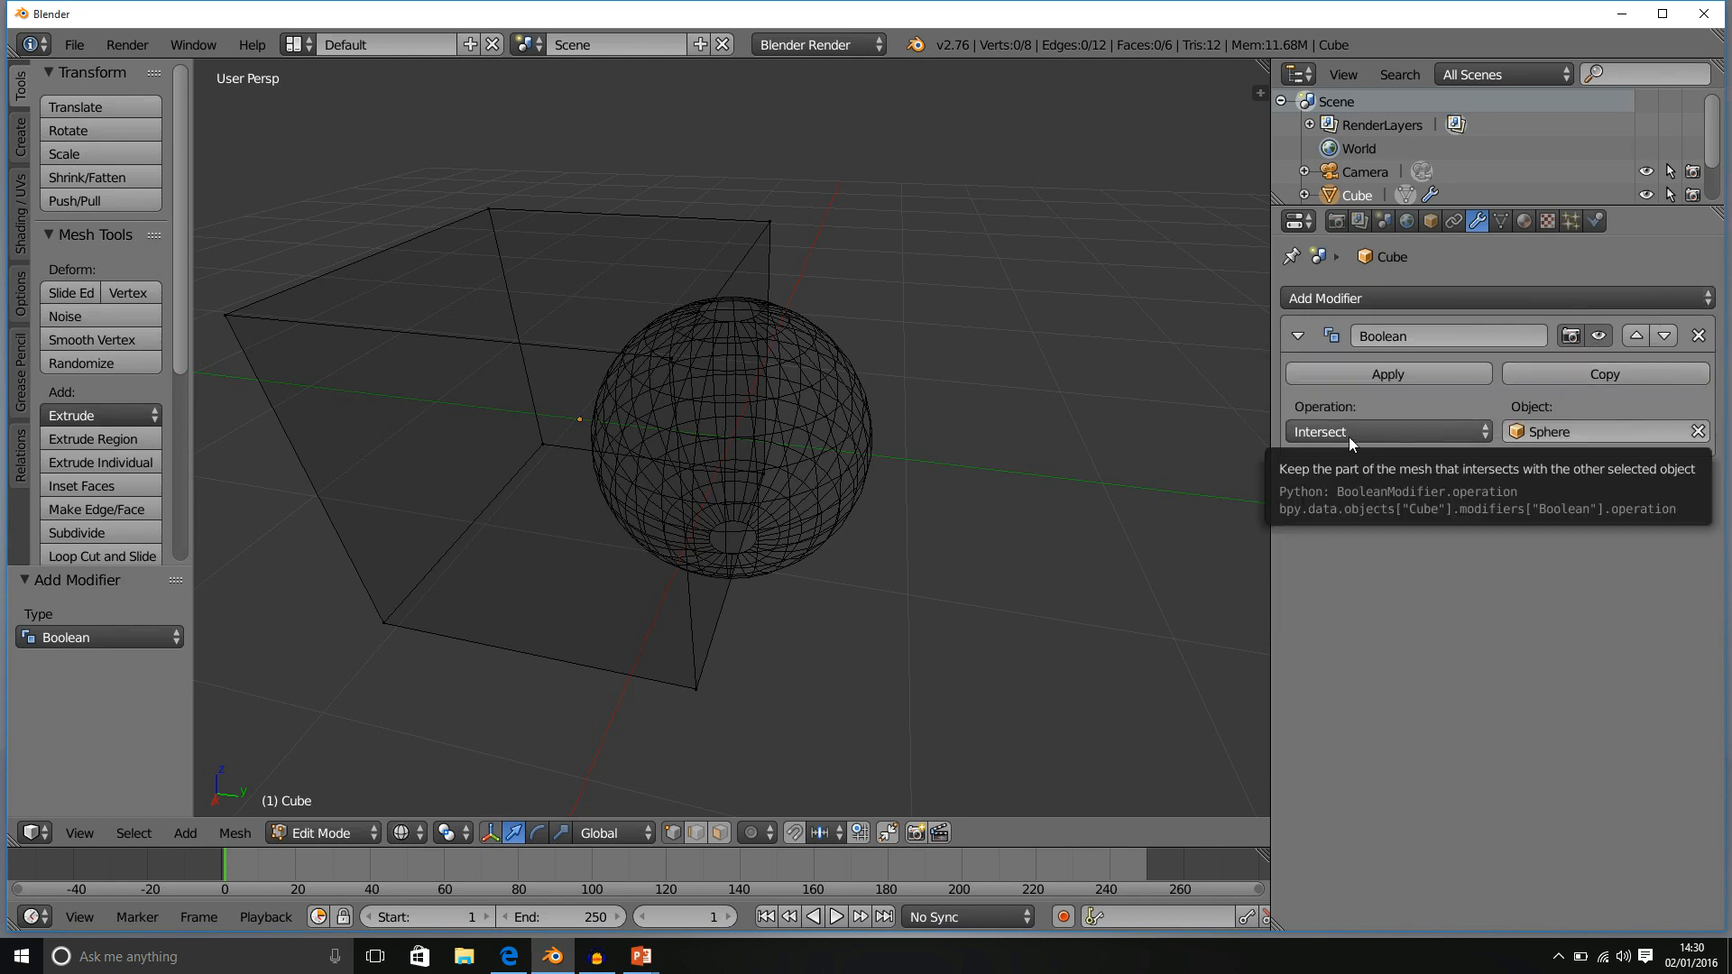
Return the cube to Object Mode to preview the Boolean intersection with the sphere.
click(1384, 370)
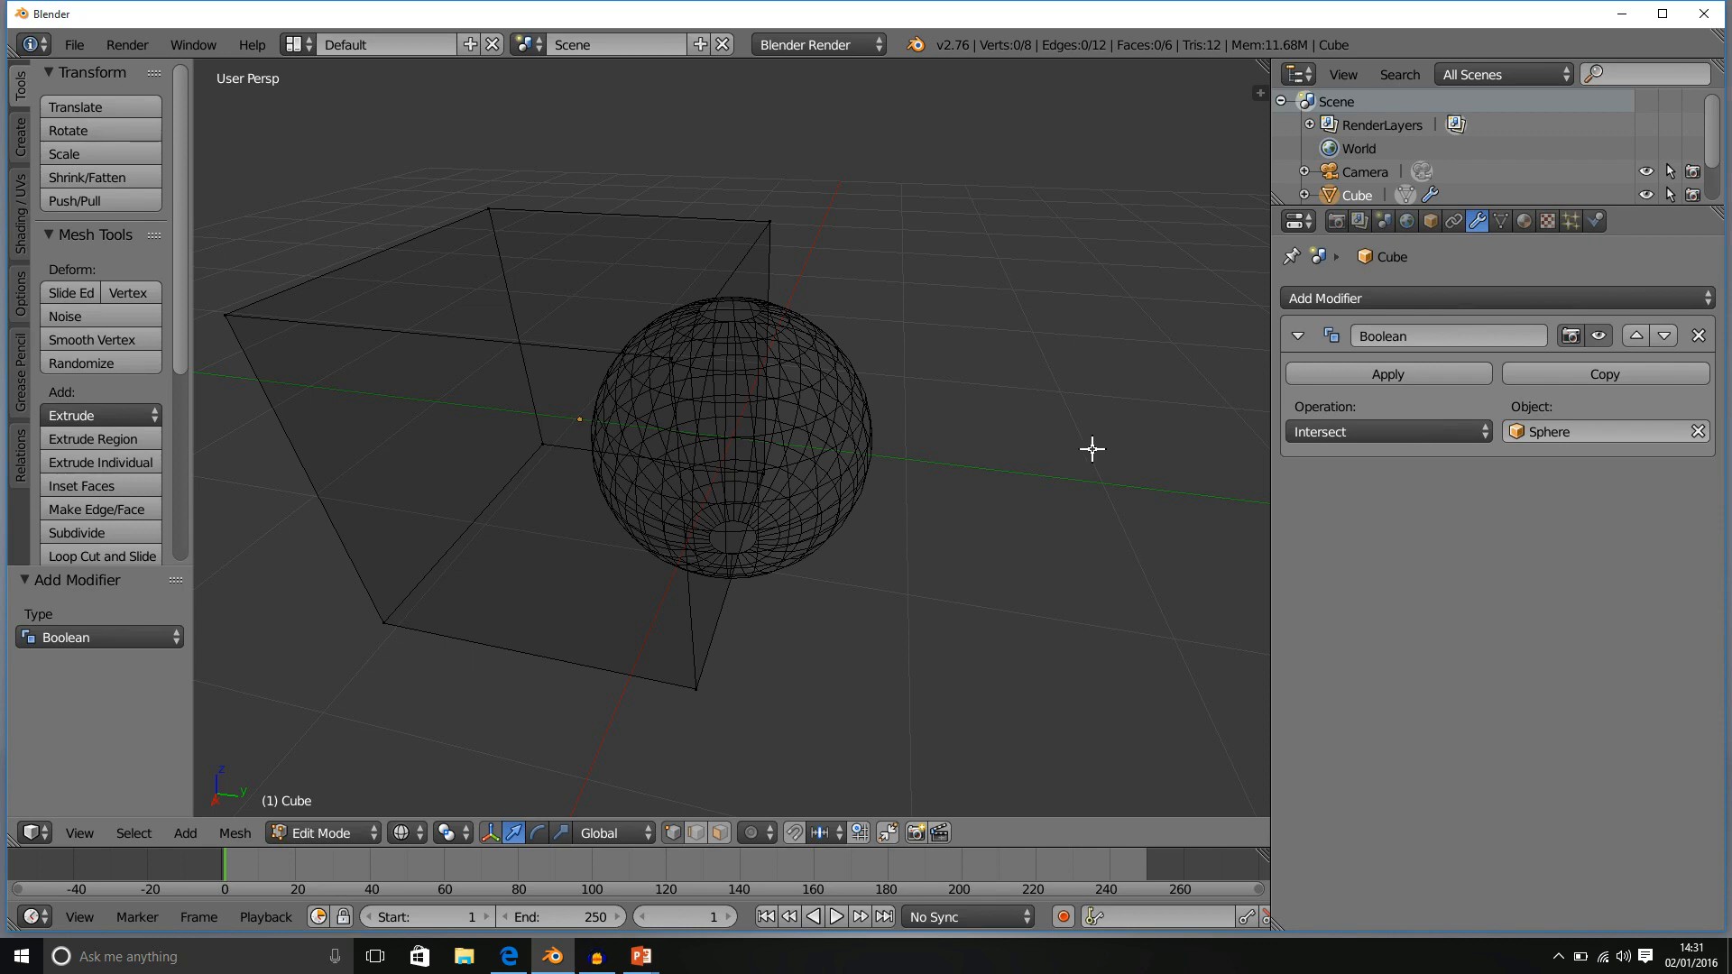
key(Tab)
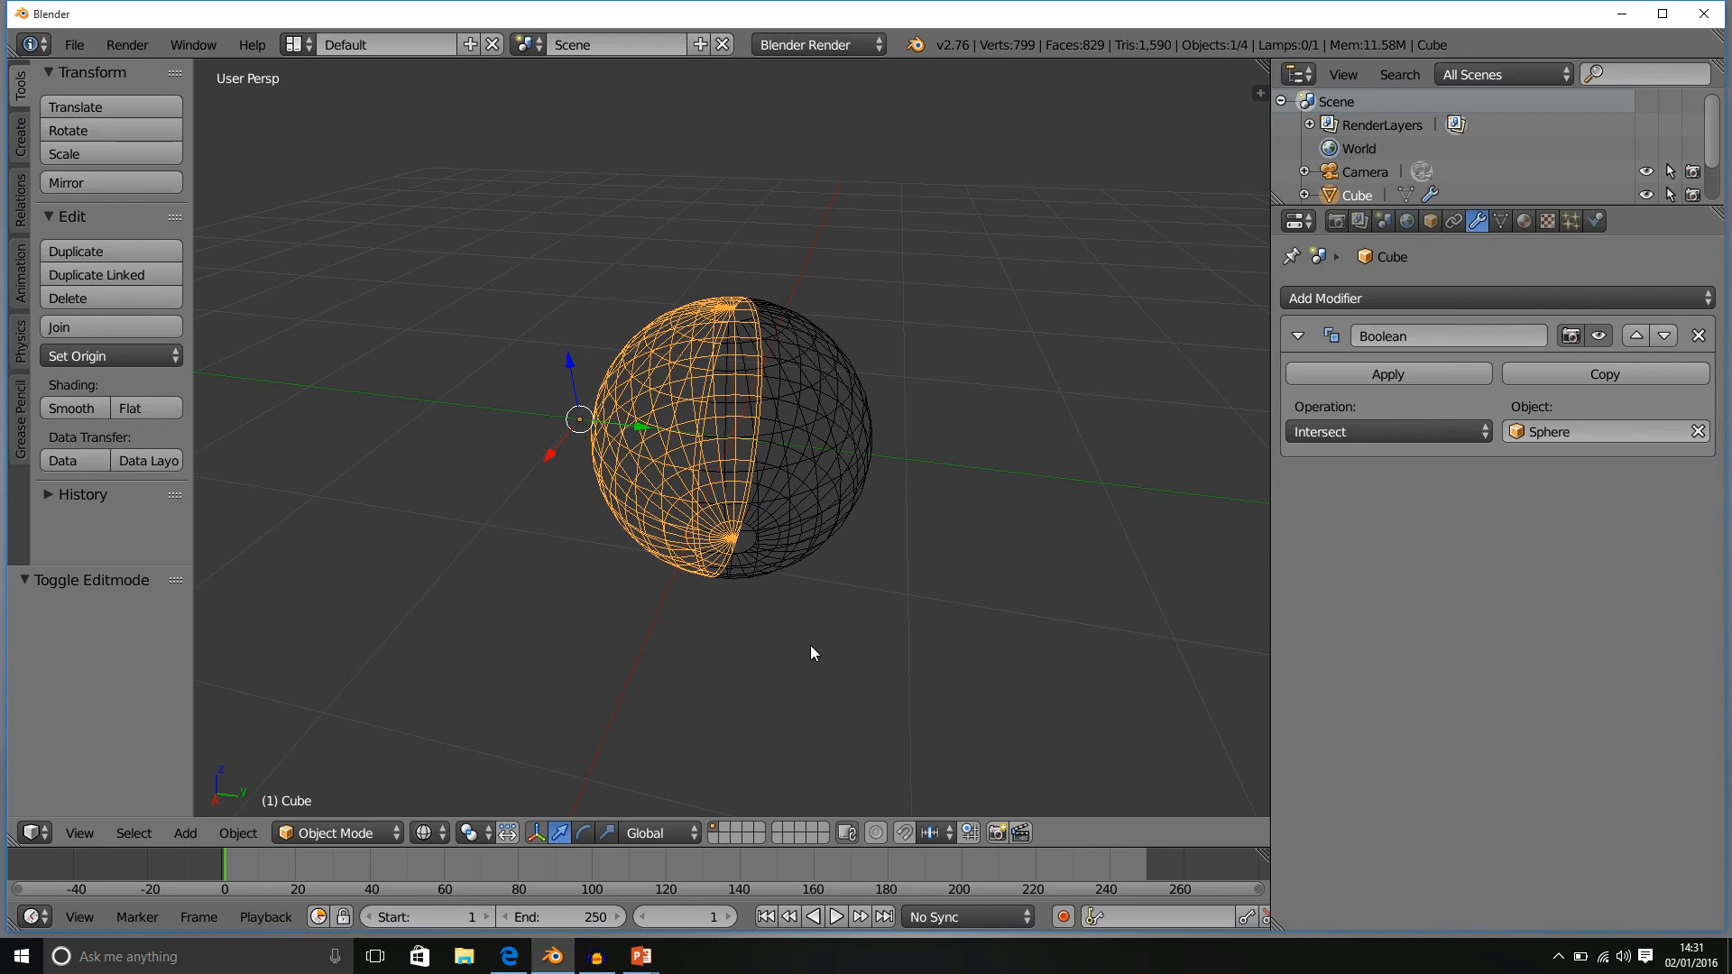
middle_drag(810, 646, 821, 610)
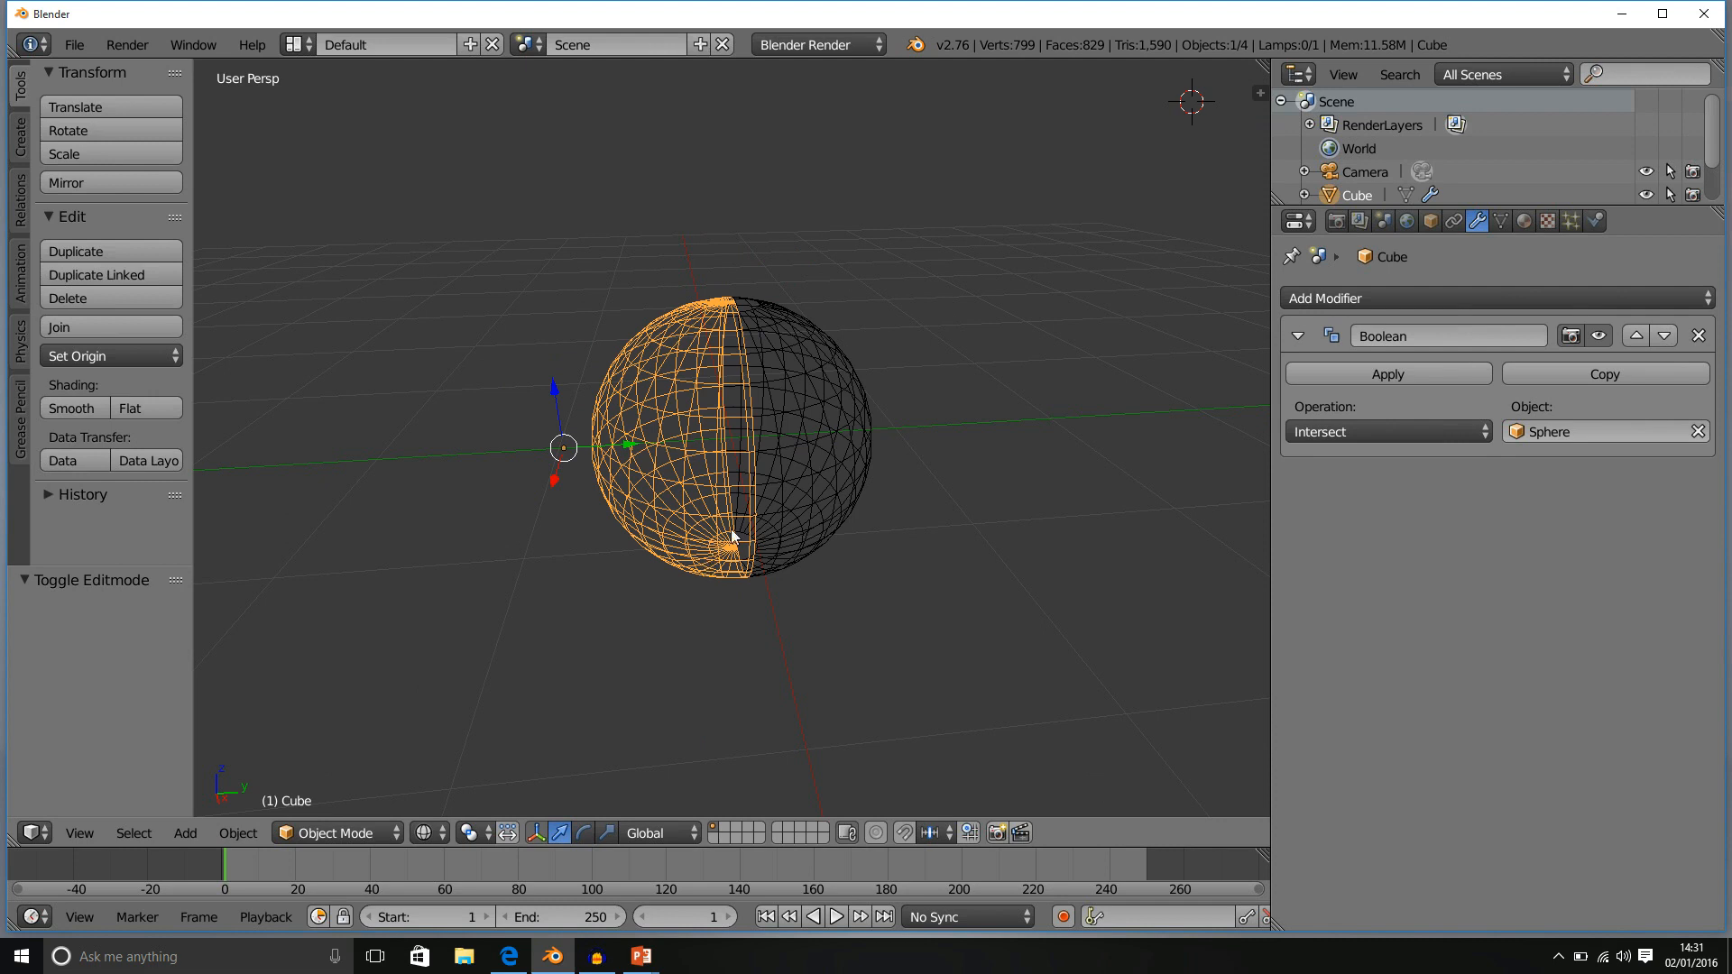
Preview the live intersection by moving the cube along Y by about -0.2 and -0.12, and back by about 0.32.
mouse_move(628, 448)
mouse_down()
mouse_move(685, 451)
mouse_move(598, 447)
mouse_move(699, 442)
mouse_move(668, 430)
mouse_move(591, 457)
mouse_move(713, 495)
mouse_move(586, 465)
mouse_move(719, 467)
mouse_move(527, 433)
mouse_move(612, 466)
mouse_move(685, 462)
mouse_move(561, 447)
mouse_move(596, 447)
mouse_up()
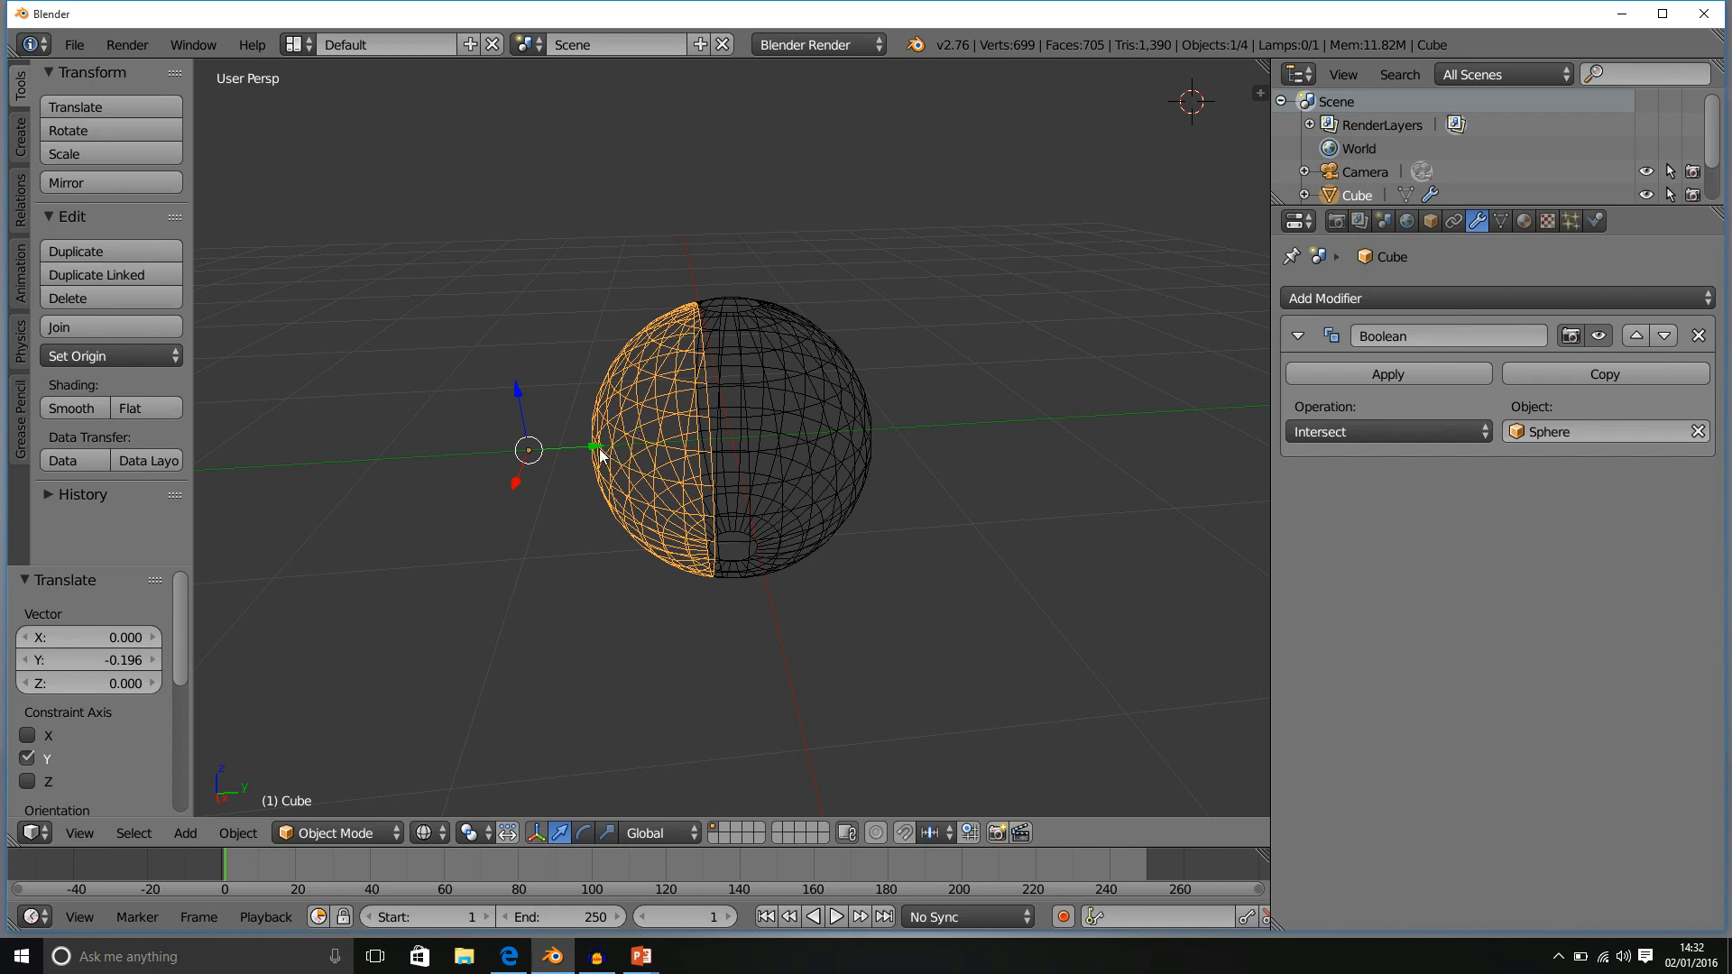
drag(597, 452, 572, 418)
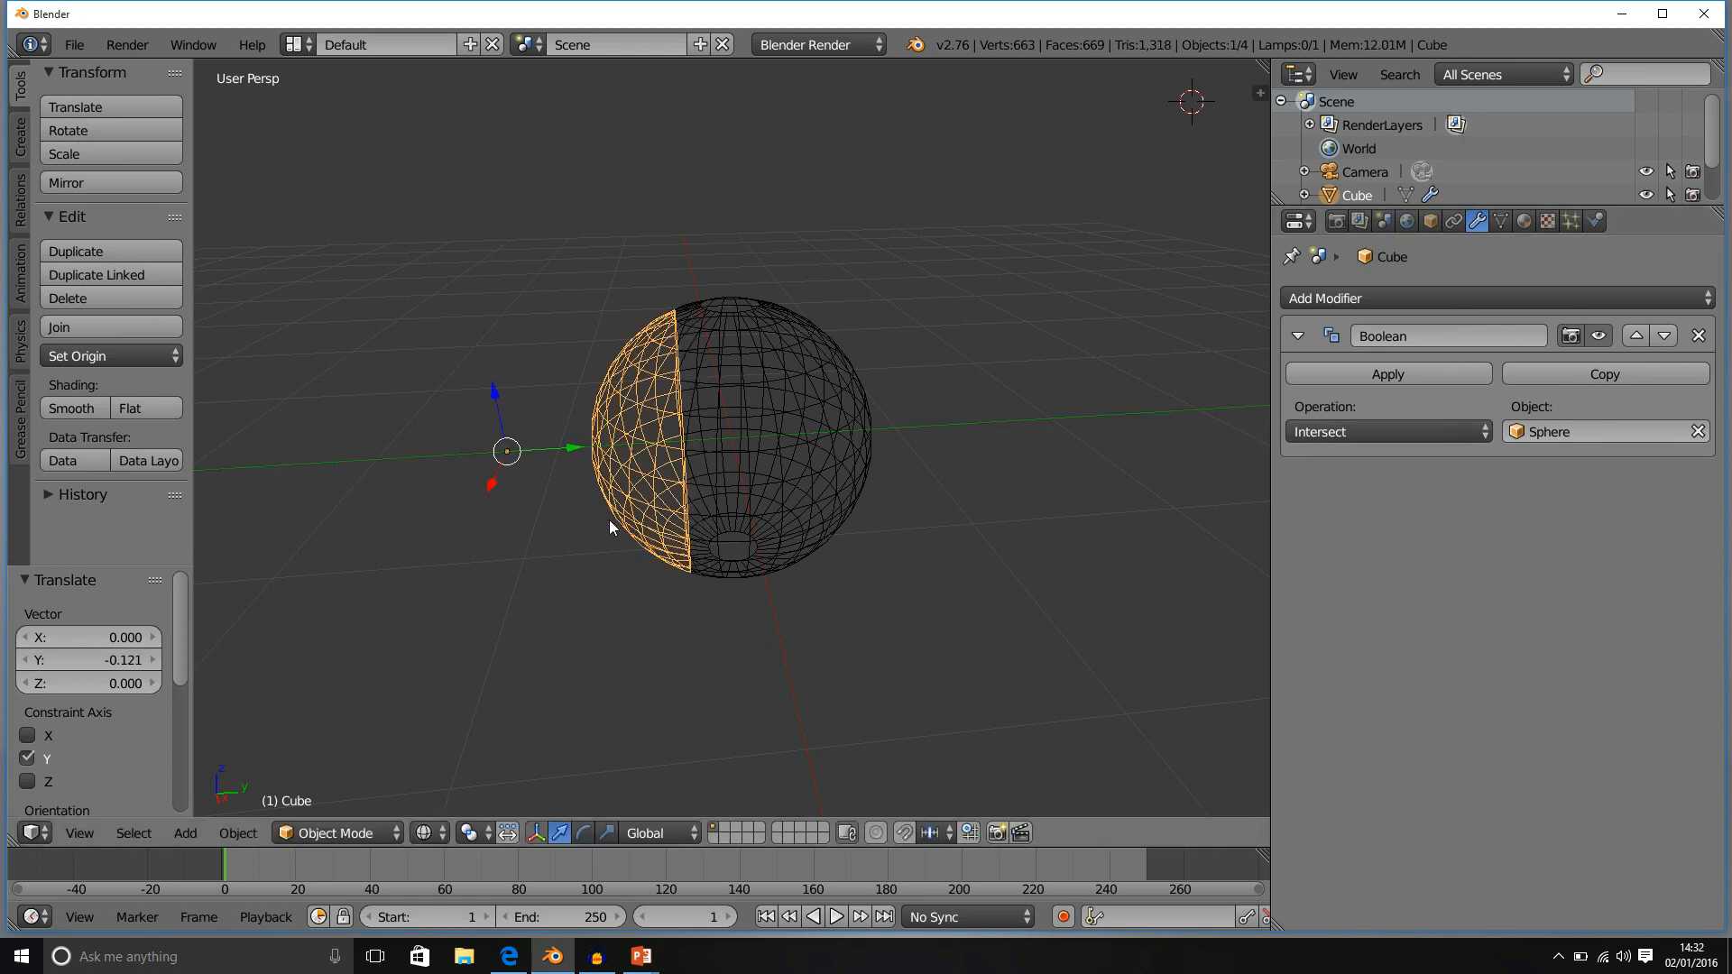
drag(577, 452, 636, 468)
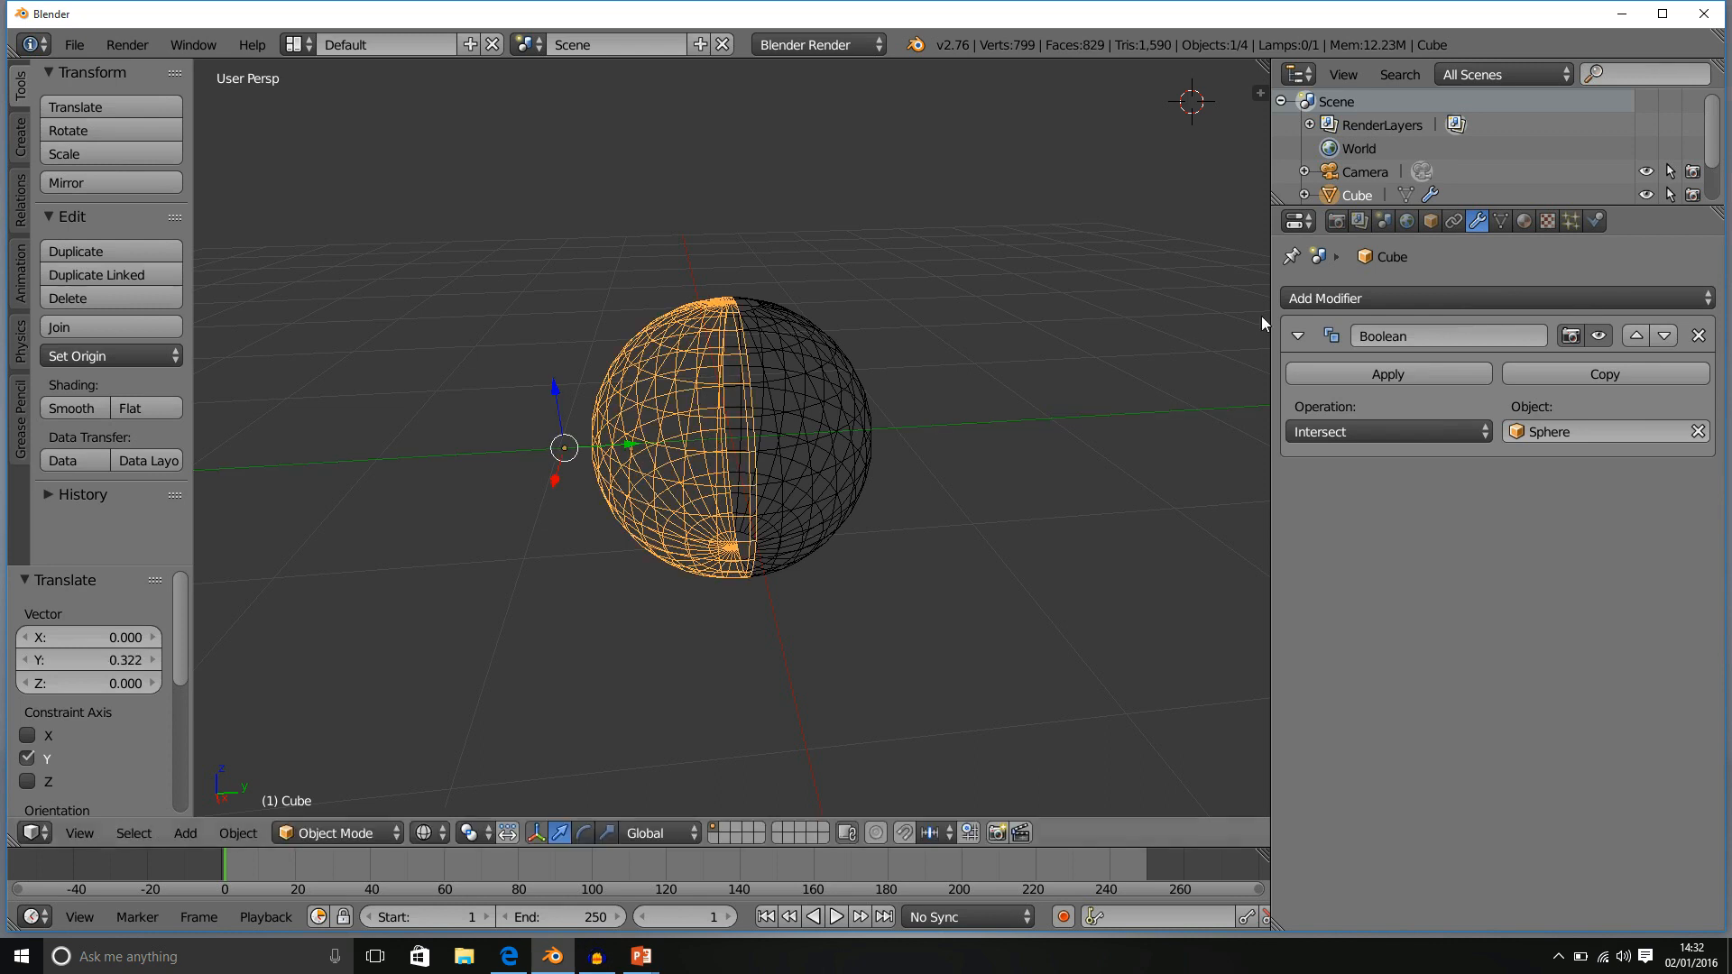
Apply the Boolean modifier and move the resulting piece about -1.33 units along Y, away from the sphere.
click(1404, 374)
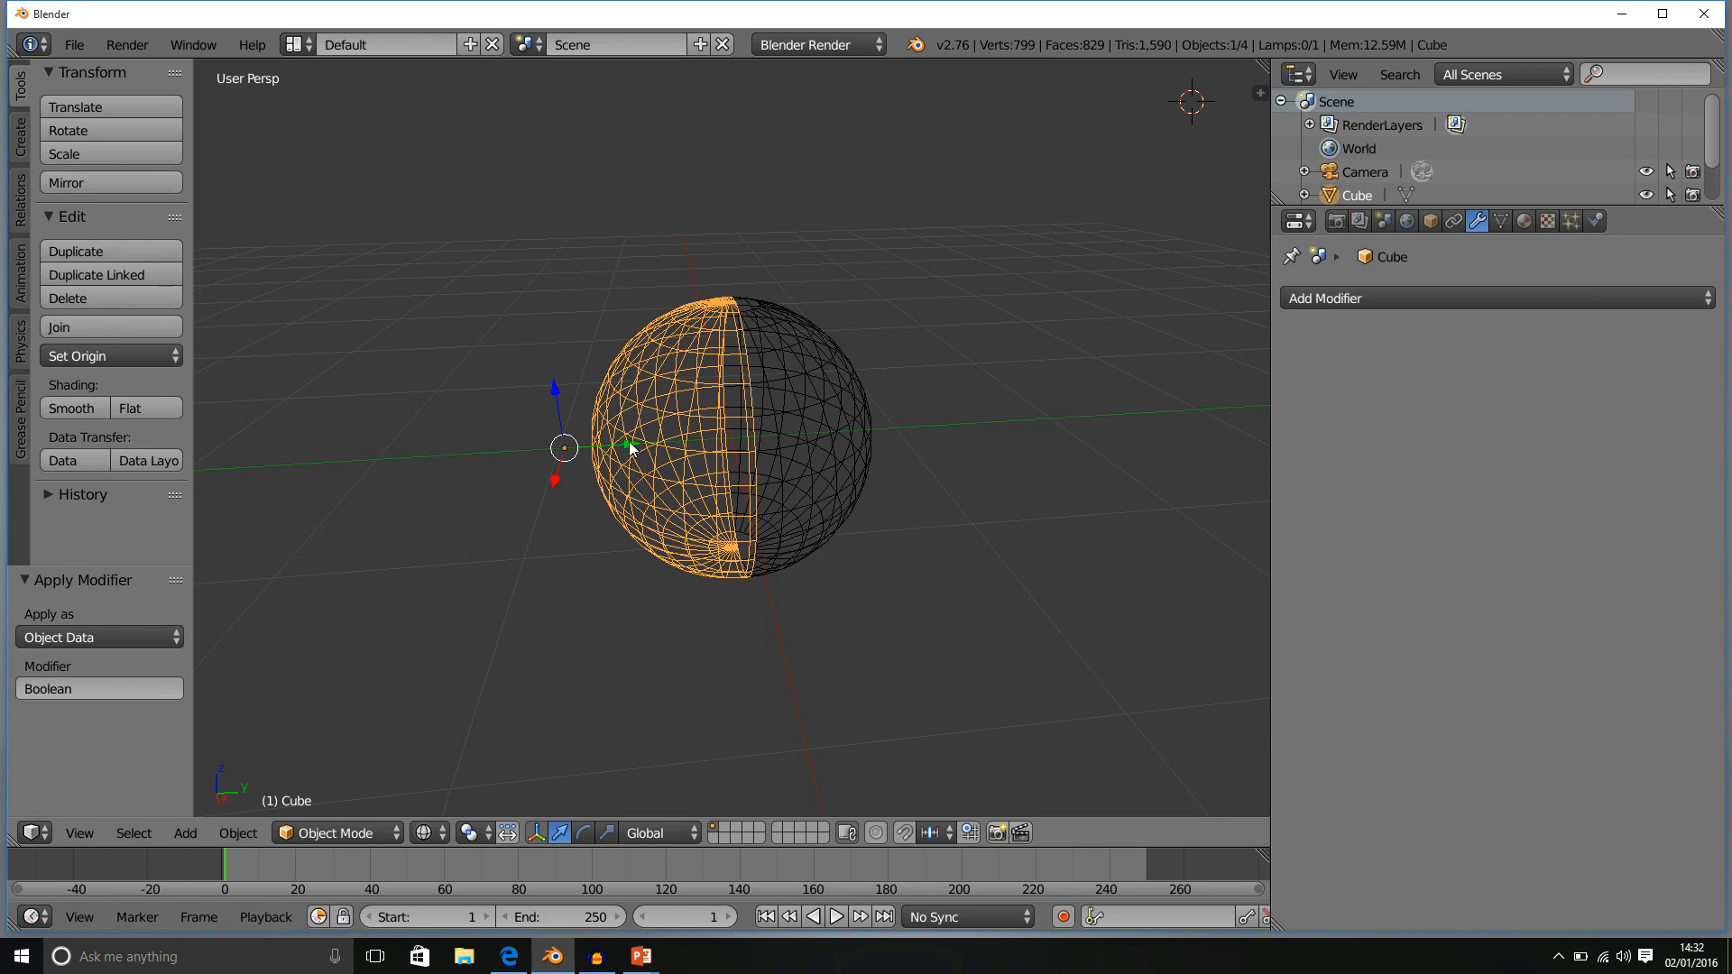
drag(630, 441, 355, 453)
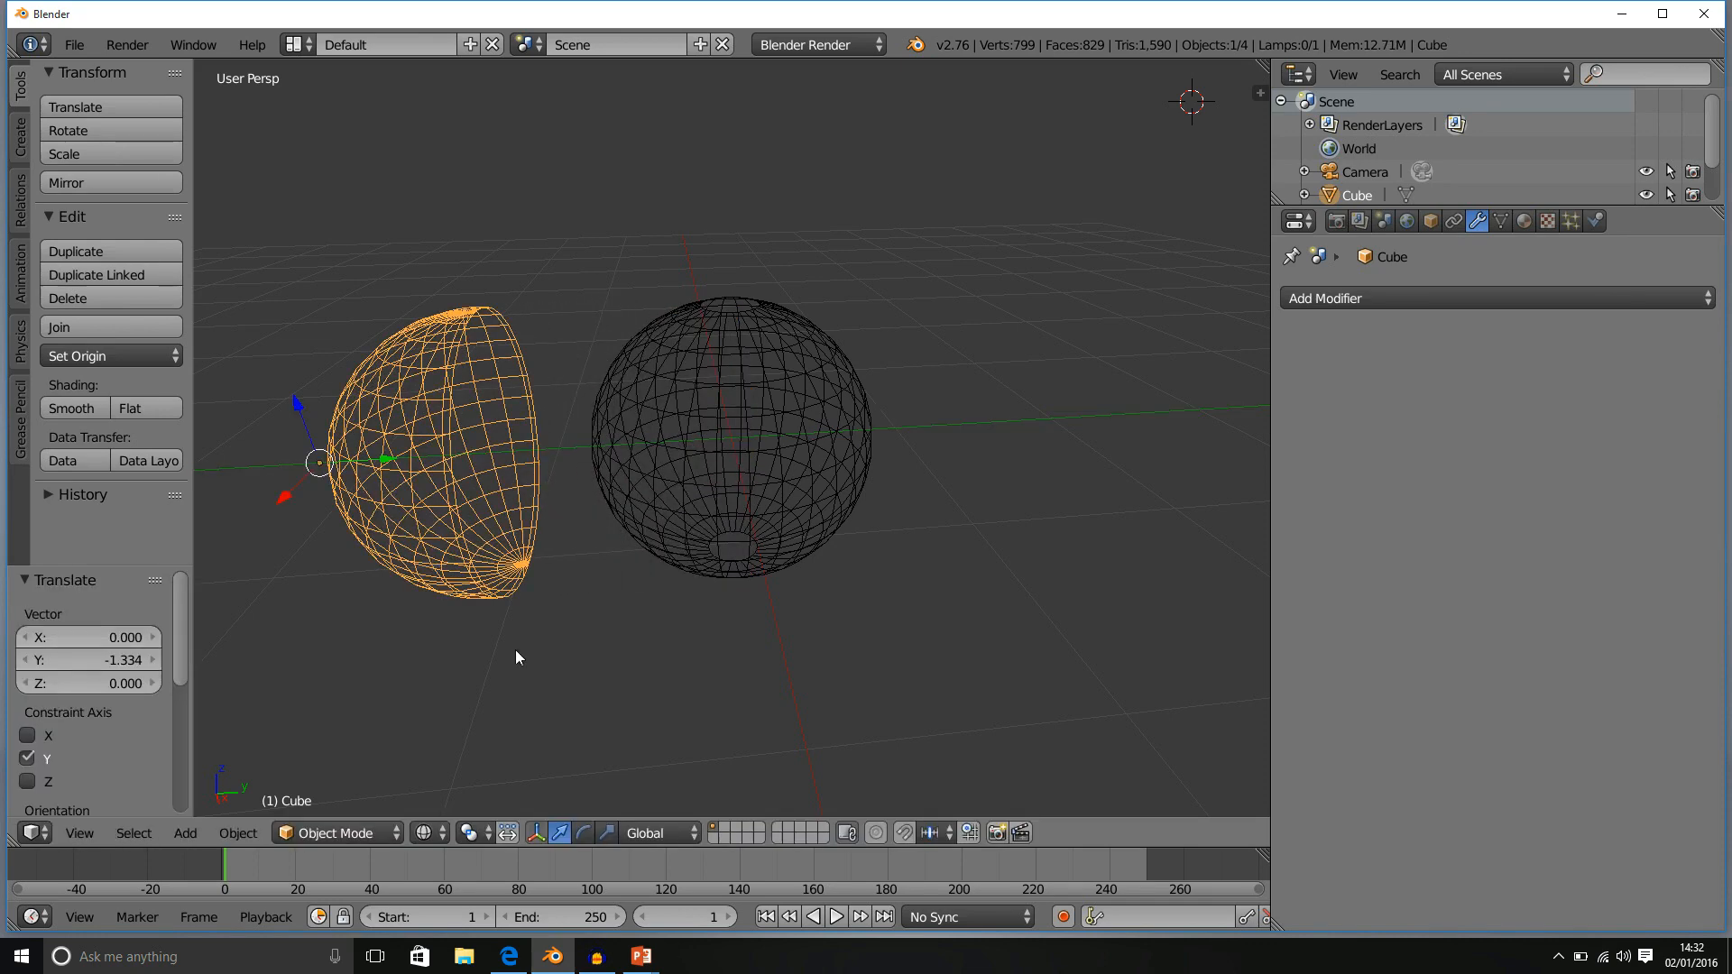
Check the intersected piece in Solid shading, then undo its move and the application of the Boolean modifier.
click(424, 836)
click(462, 751)
mouse_move(543, 641)
middle_down()
mouse_move(502, 599)
mouse_move(390, 599)
mouse_move(390, 707)
mouse_move(572, 708)
mouse_move(700, 574)
mouse_move(627, 572)
mouse_move(599, 592)
mouse_move(604, 665)
mouse_move(672, 633)
mouse_move(630, 581)
mouse_move(611, 677)
mouse_move(630, 665)
mouse_move(553, 598)
mouse_move(585, 636)
middle_up()
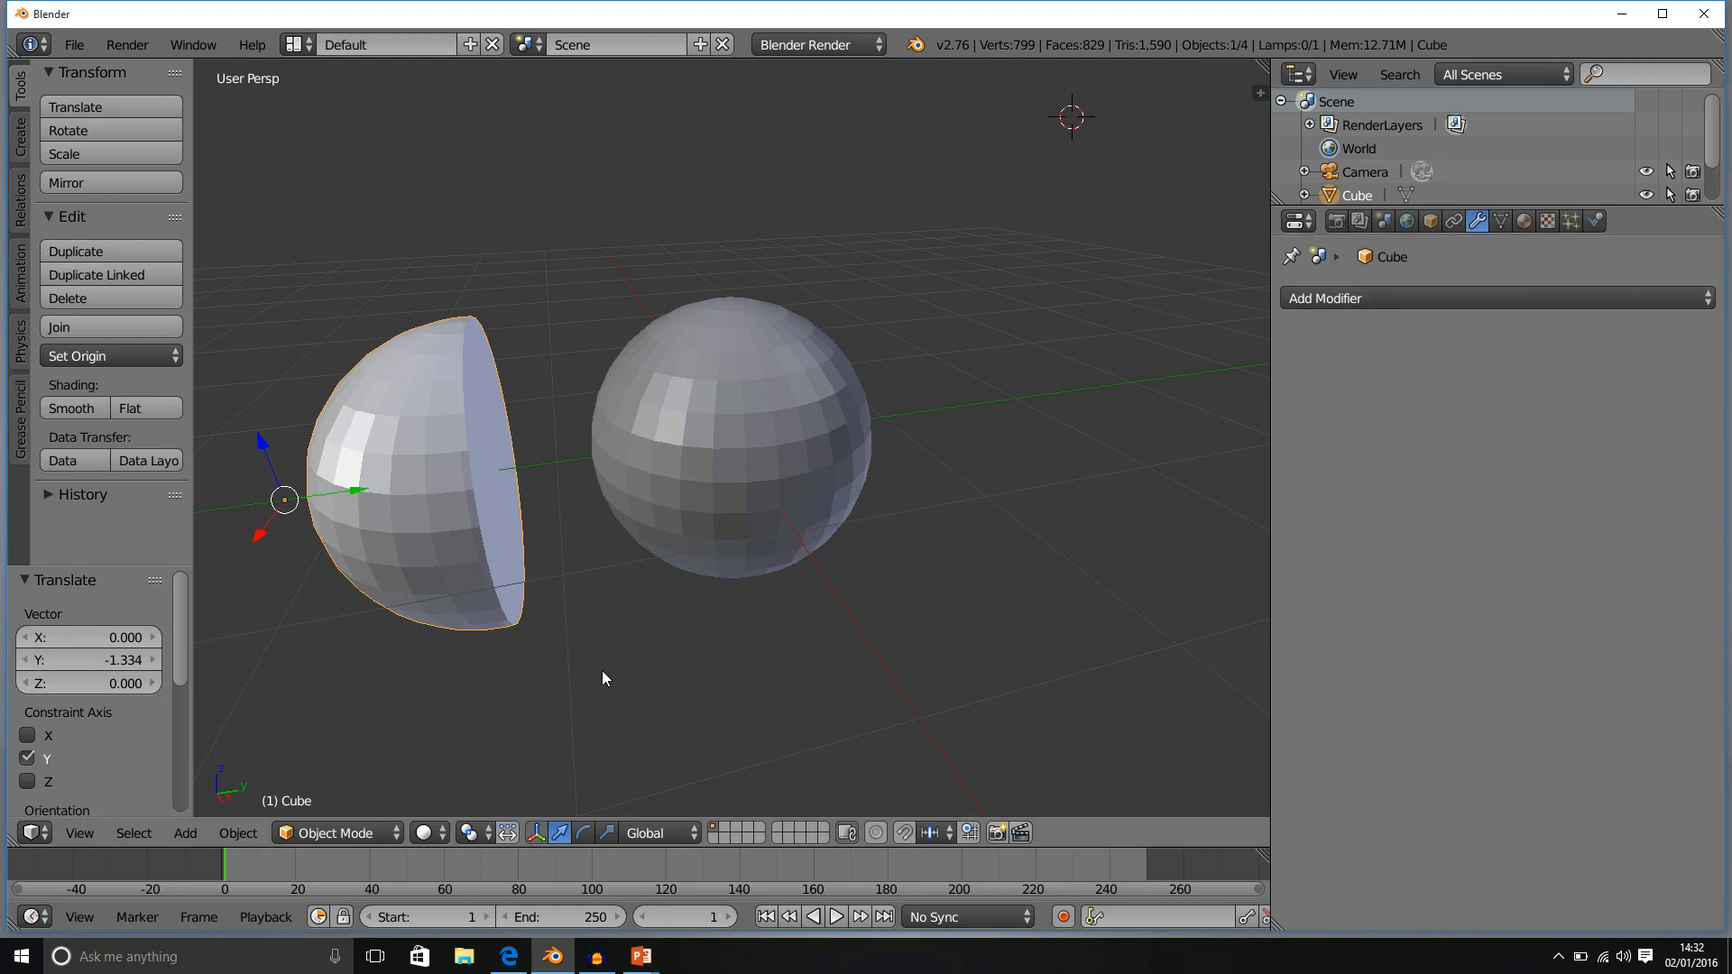
key(ctrl+z)
key(ctrl+z)
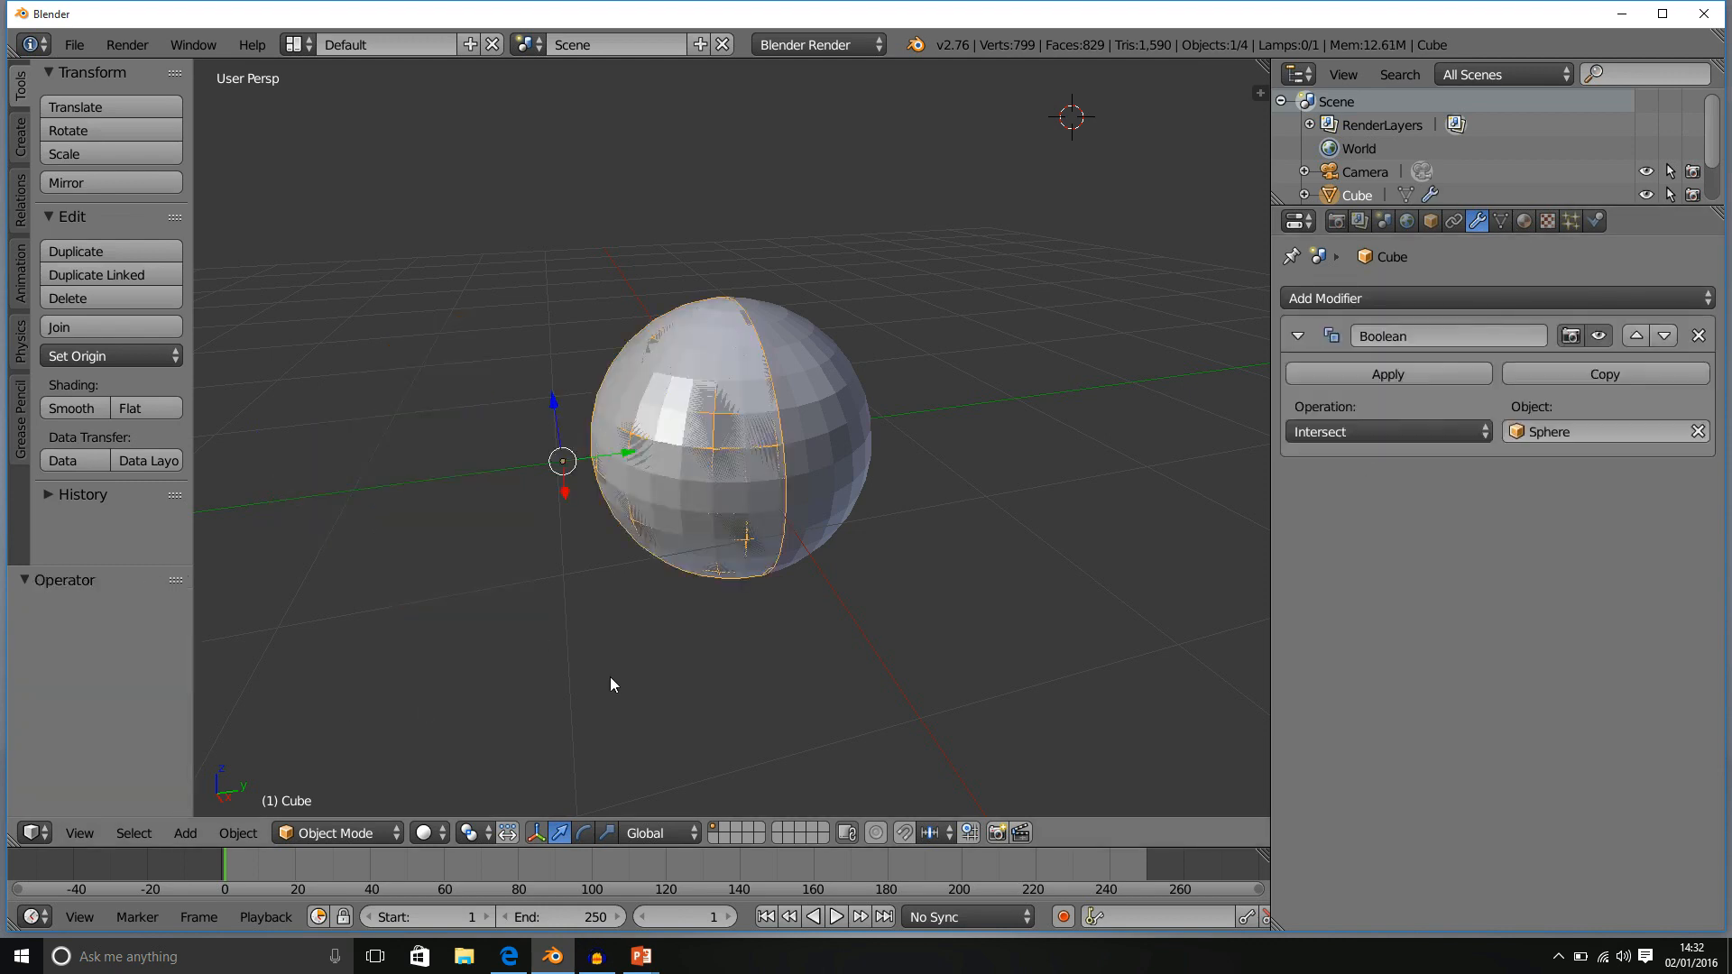
Set the cube's Boolean operation to Union and inspect its overlap with the sphere in Wireframe shading.
click(1381, 432)
click(1372, 381)
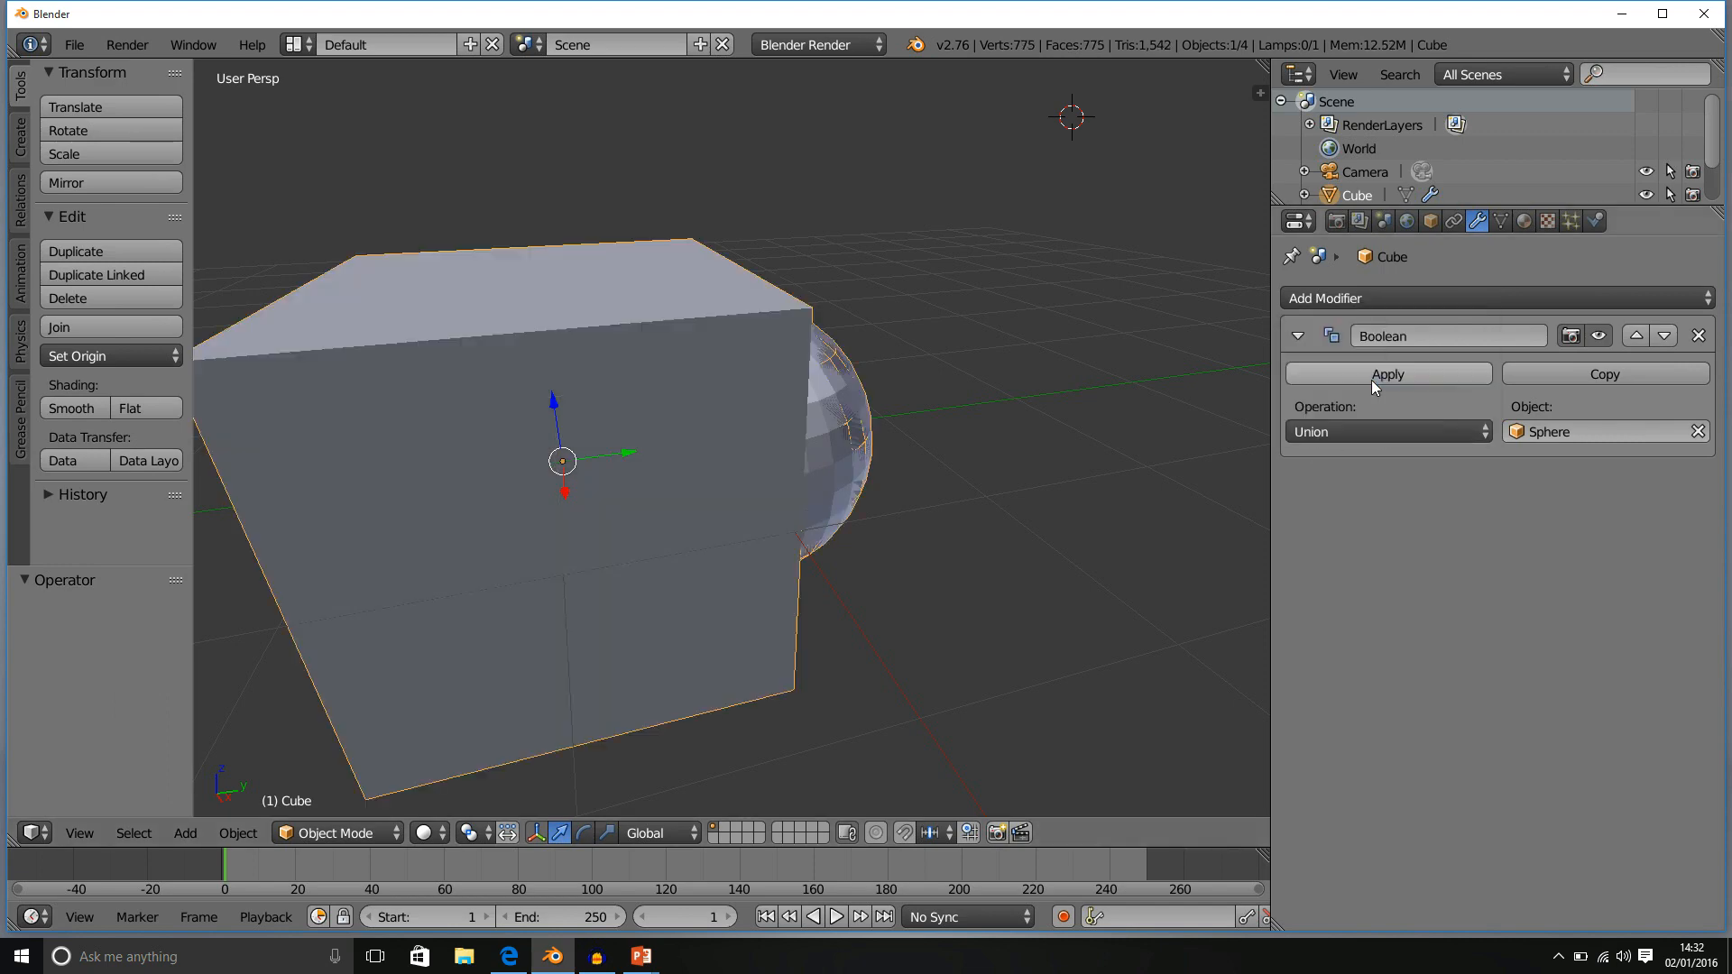
middle_drag(940, 494, 917, 457)
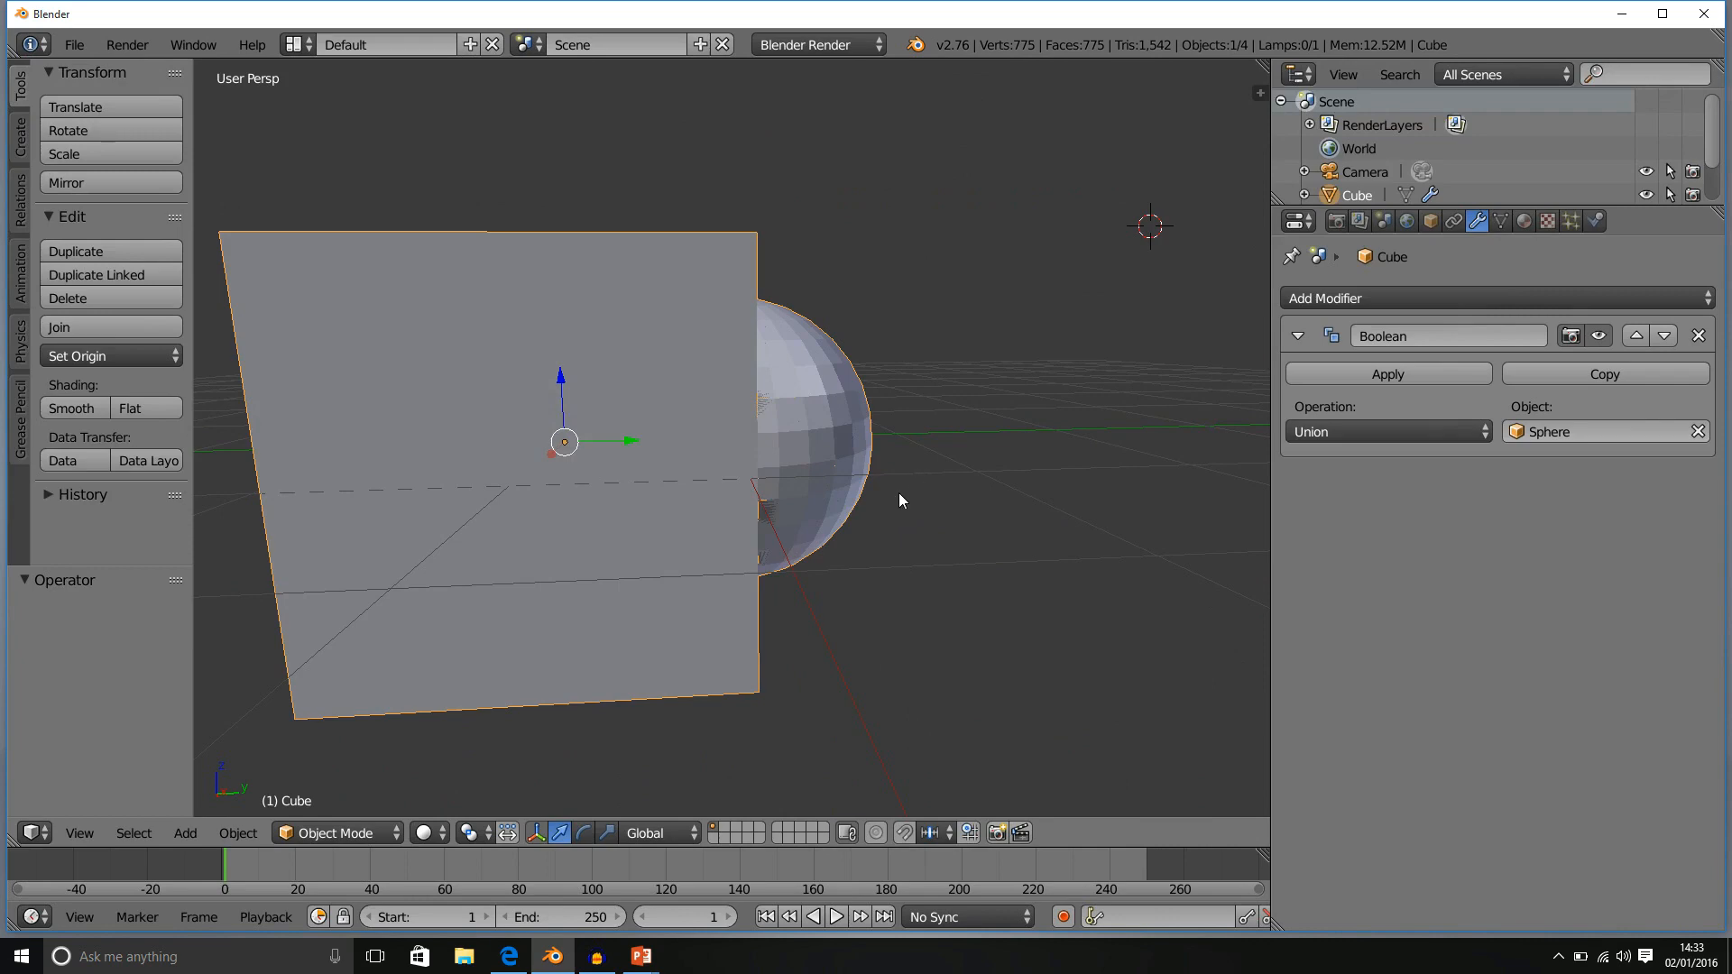
click(432, 832)
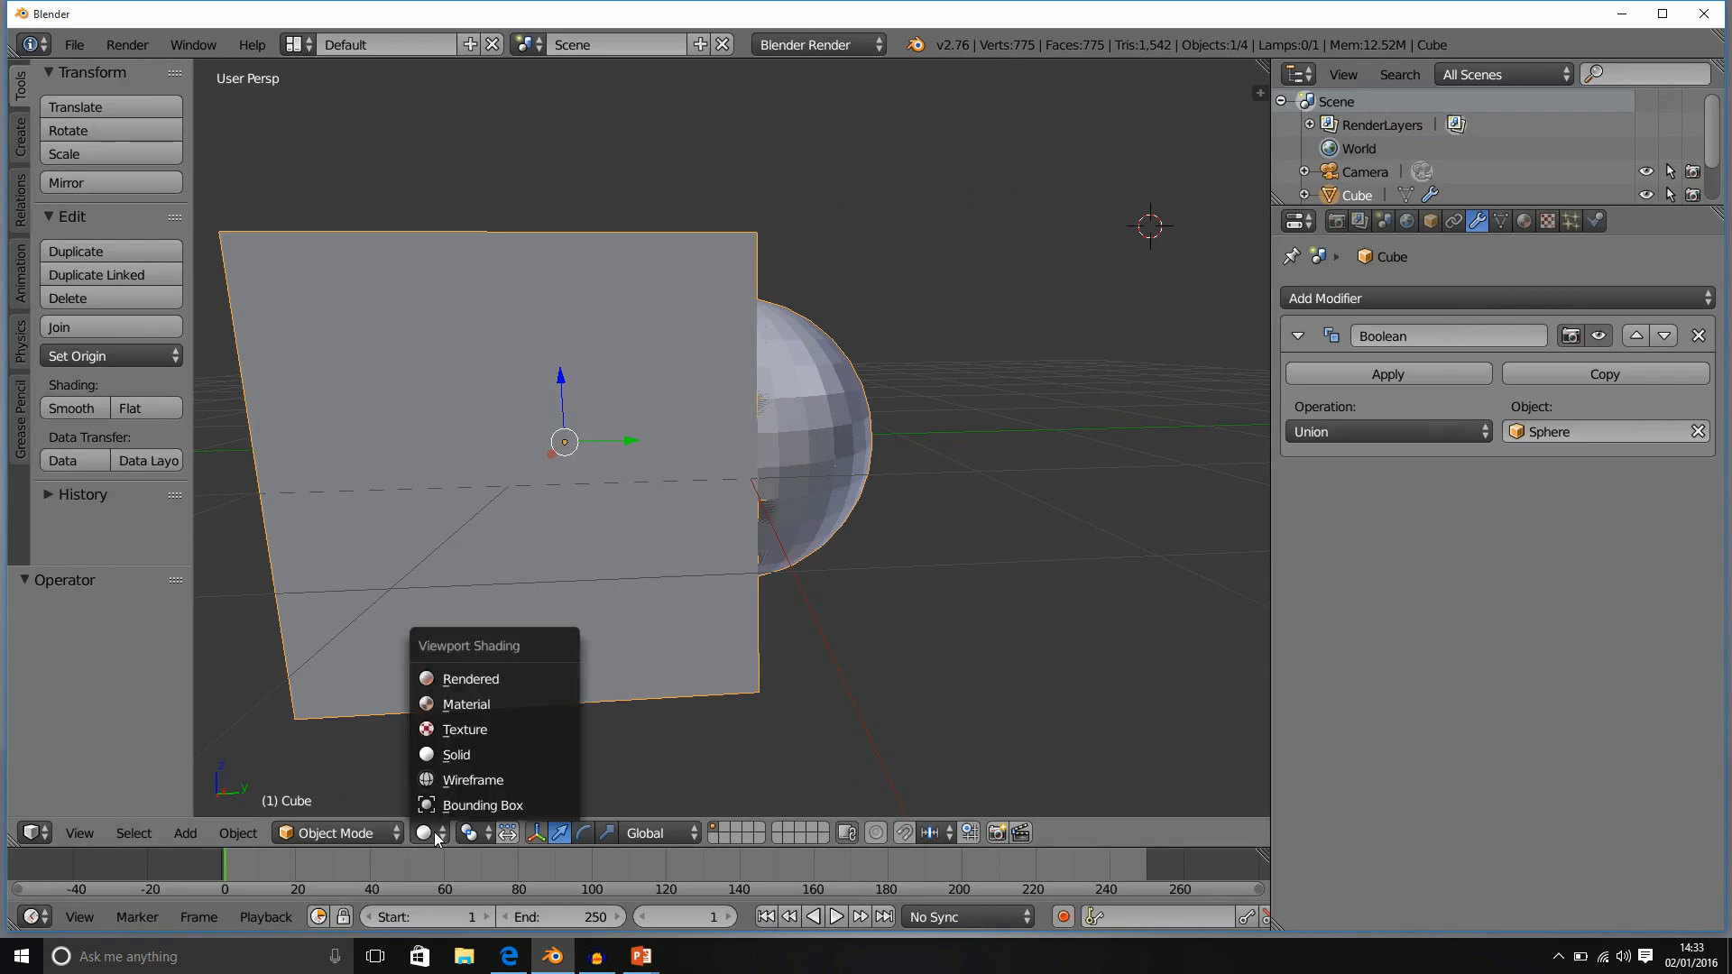
click(456, 781)
mouse_move(734, 549)
middle_down()
mouse_move(520, 539)
mouse_move(707, 561)
mouse_move(599, 577)
mouse_move(591, 566)
mouse_move(740, 563)
middle_up()
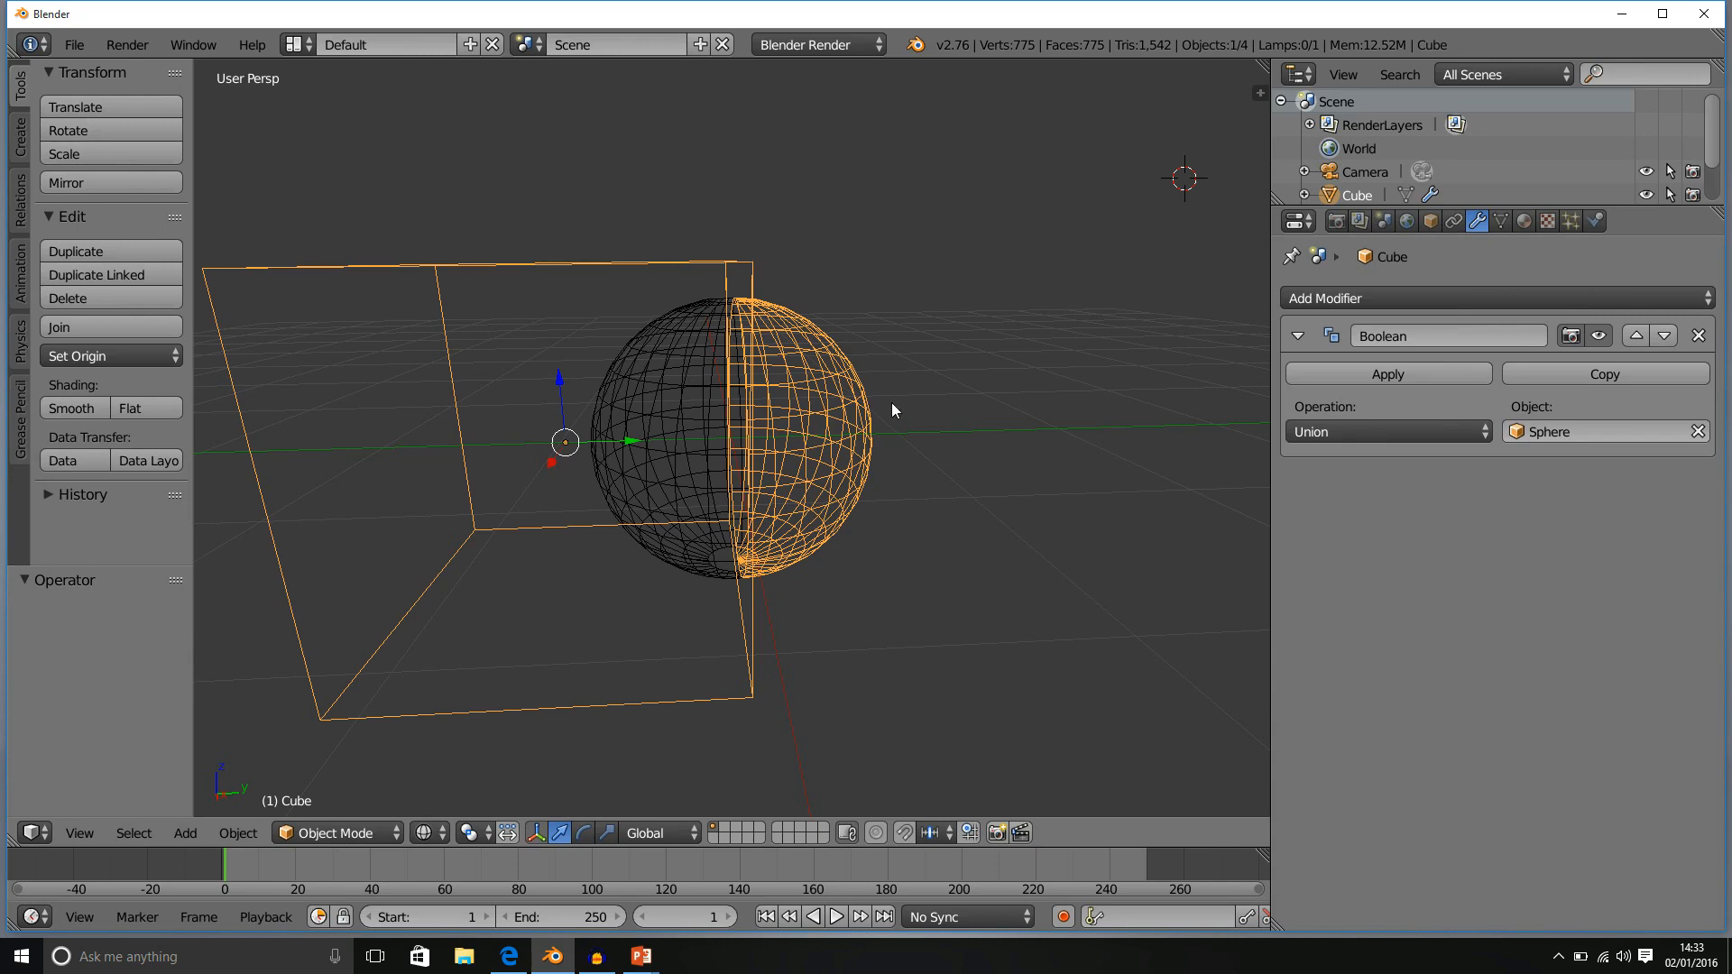
middle_drag(893, 406, 665, 457)
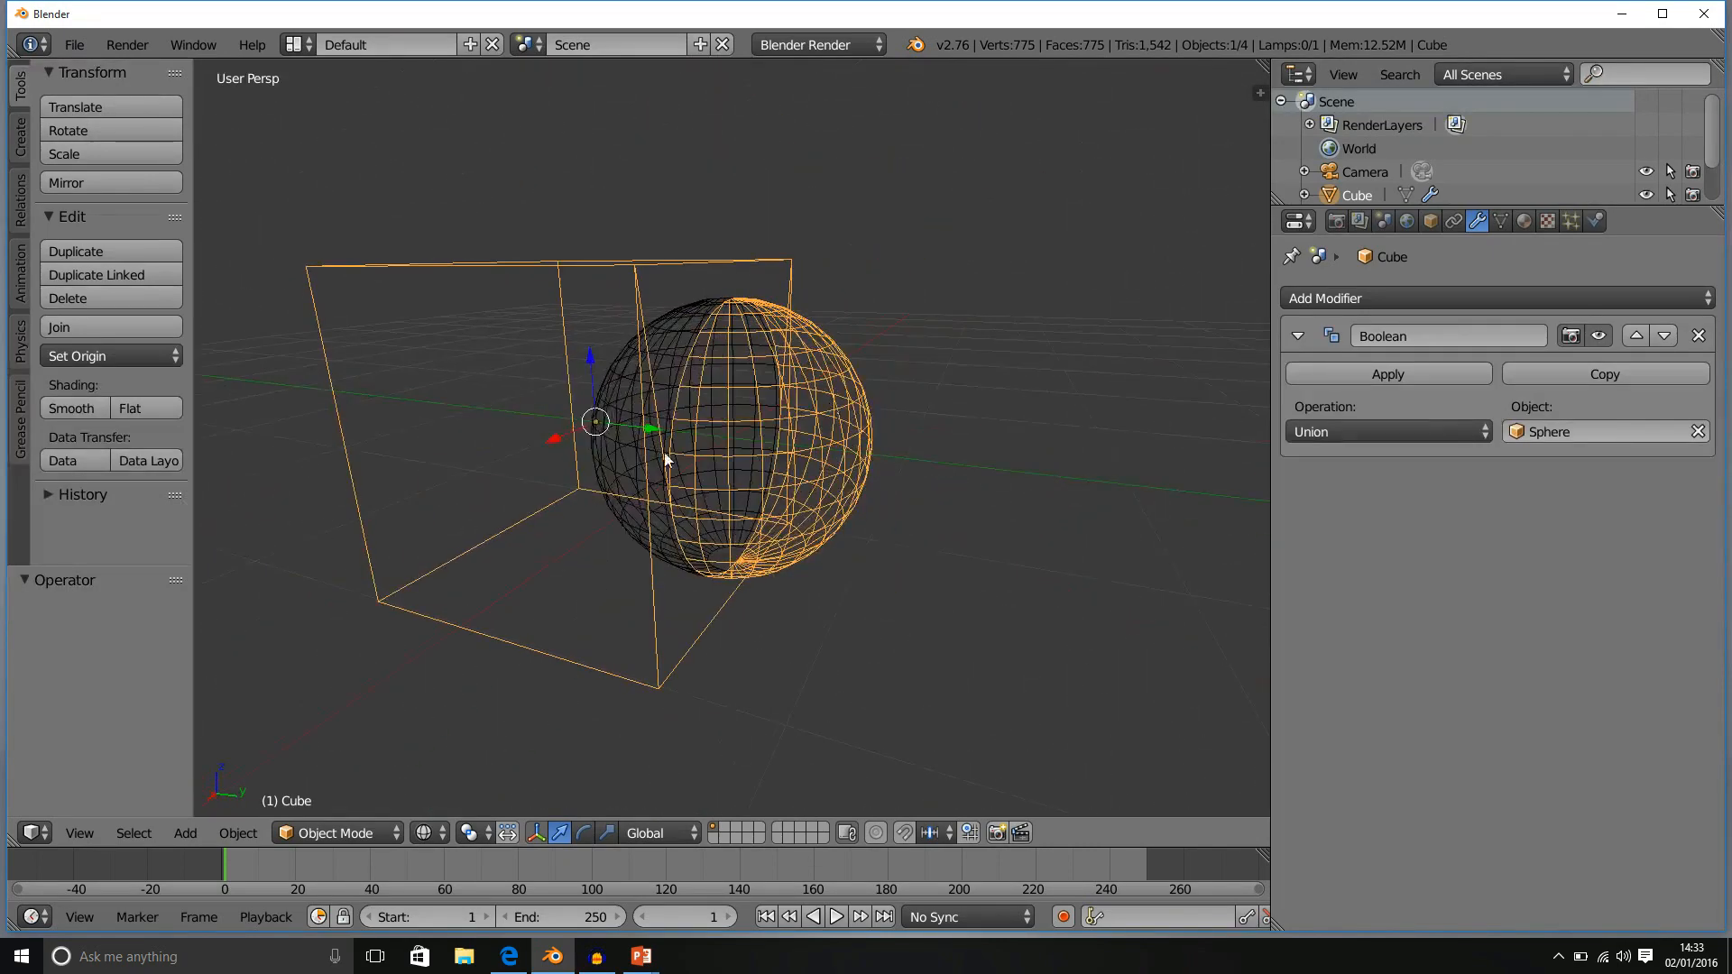
Preview the live union by sliding the cube back and forth along Y, placing it about -0.13 units from its start.
key(g)
key(y)
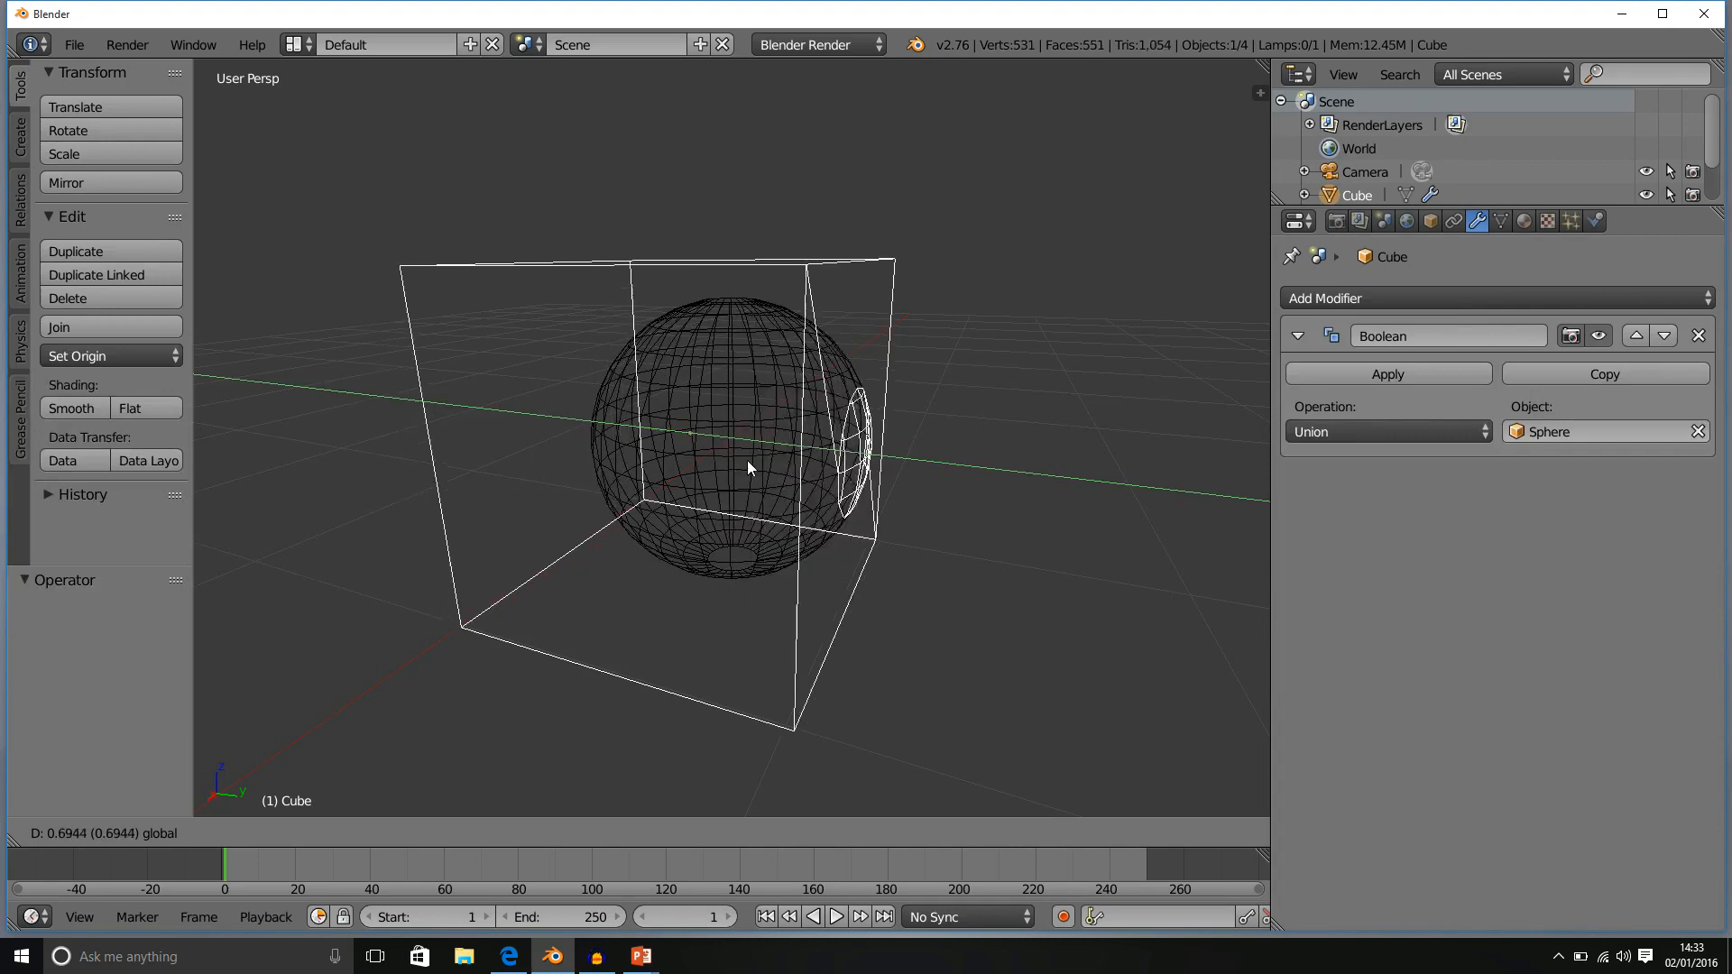
click(635, 424)
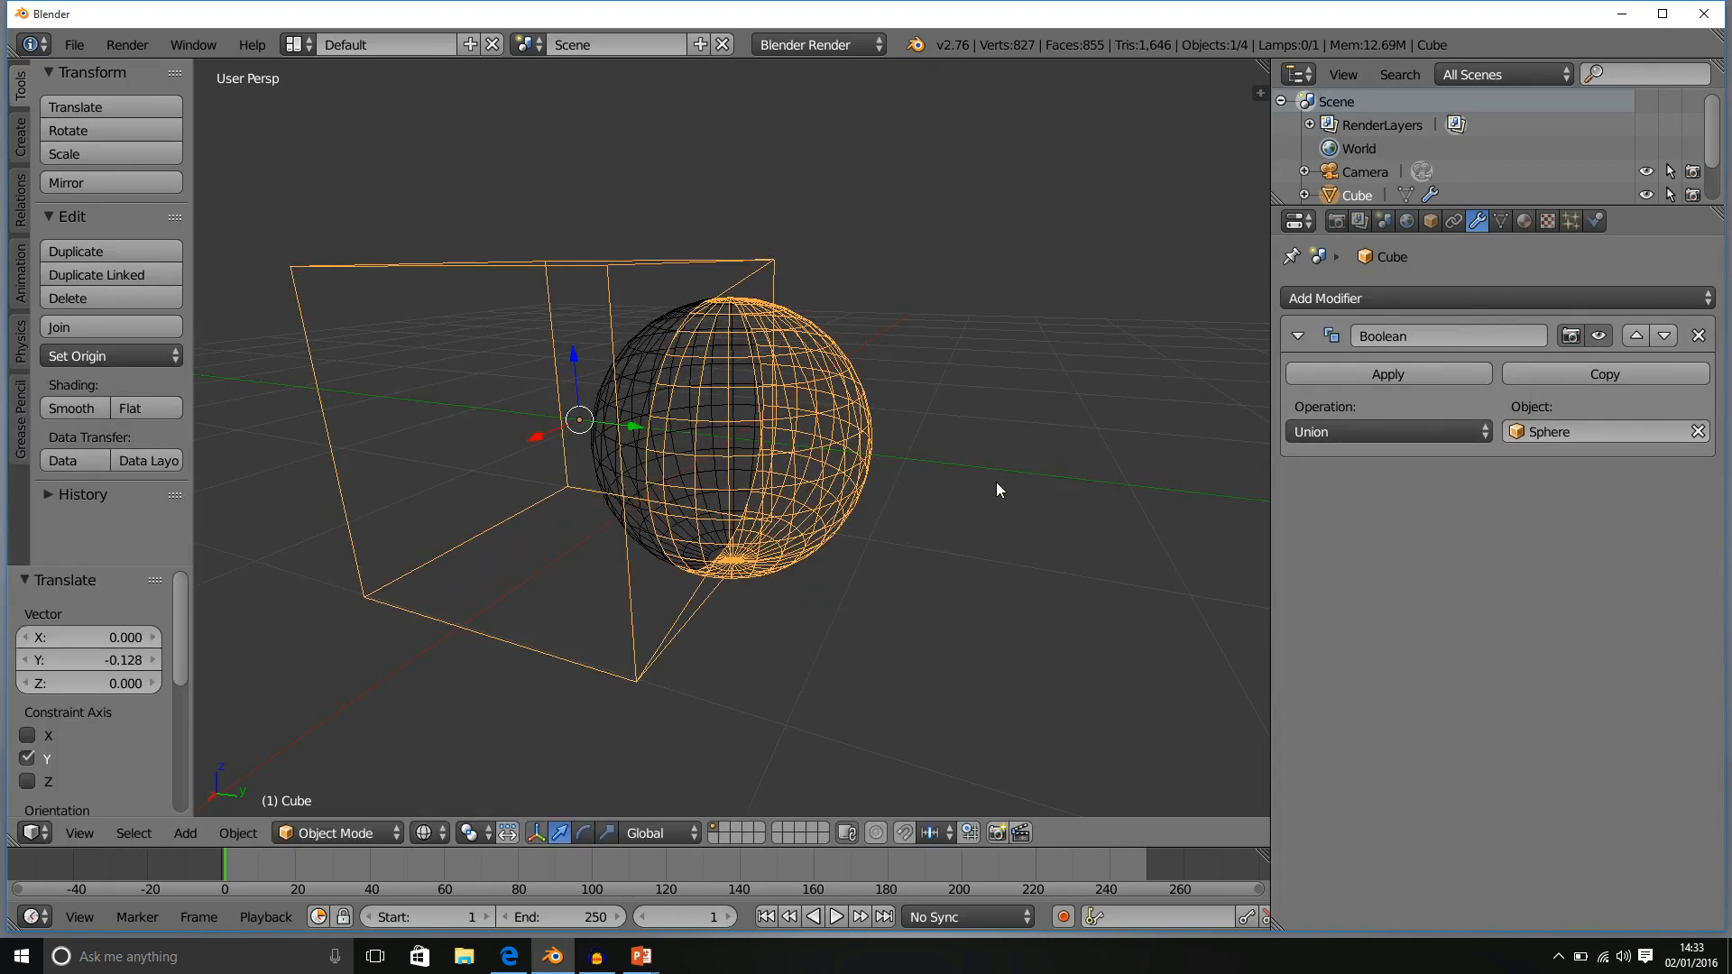
middle_drag(997, 482, 1119, 495)
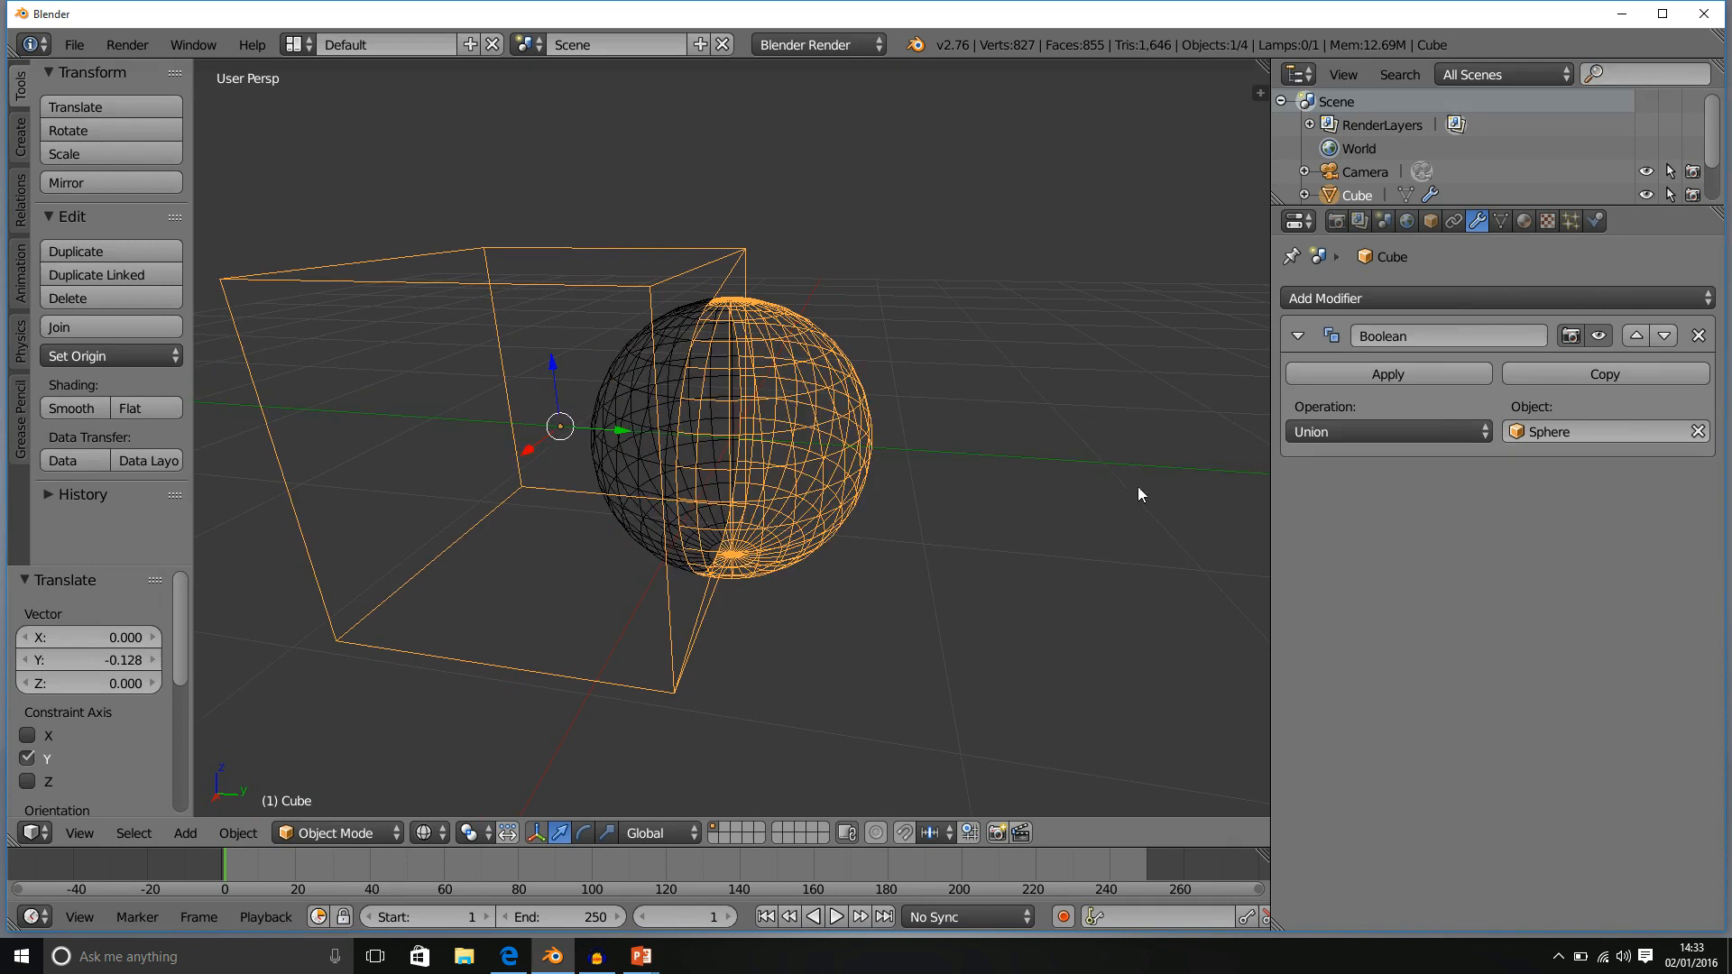
Apply the Union Boolean modifier and move the combined shape about -2.08 units along Y, away from the sphere.
click(1377, 372)
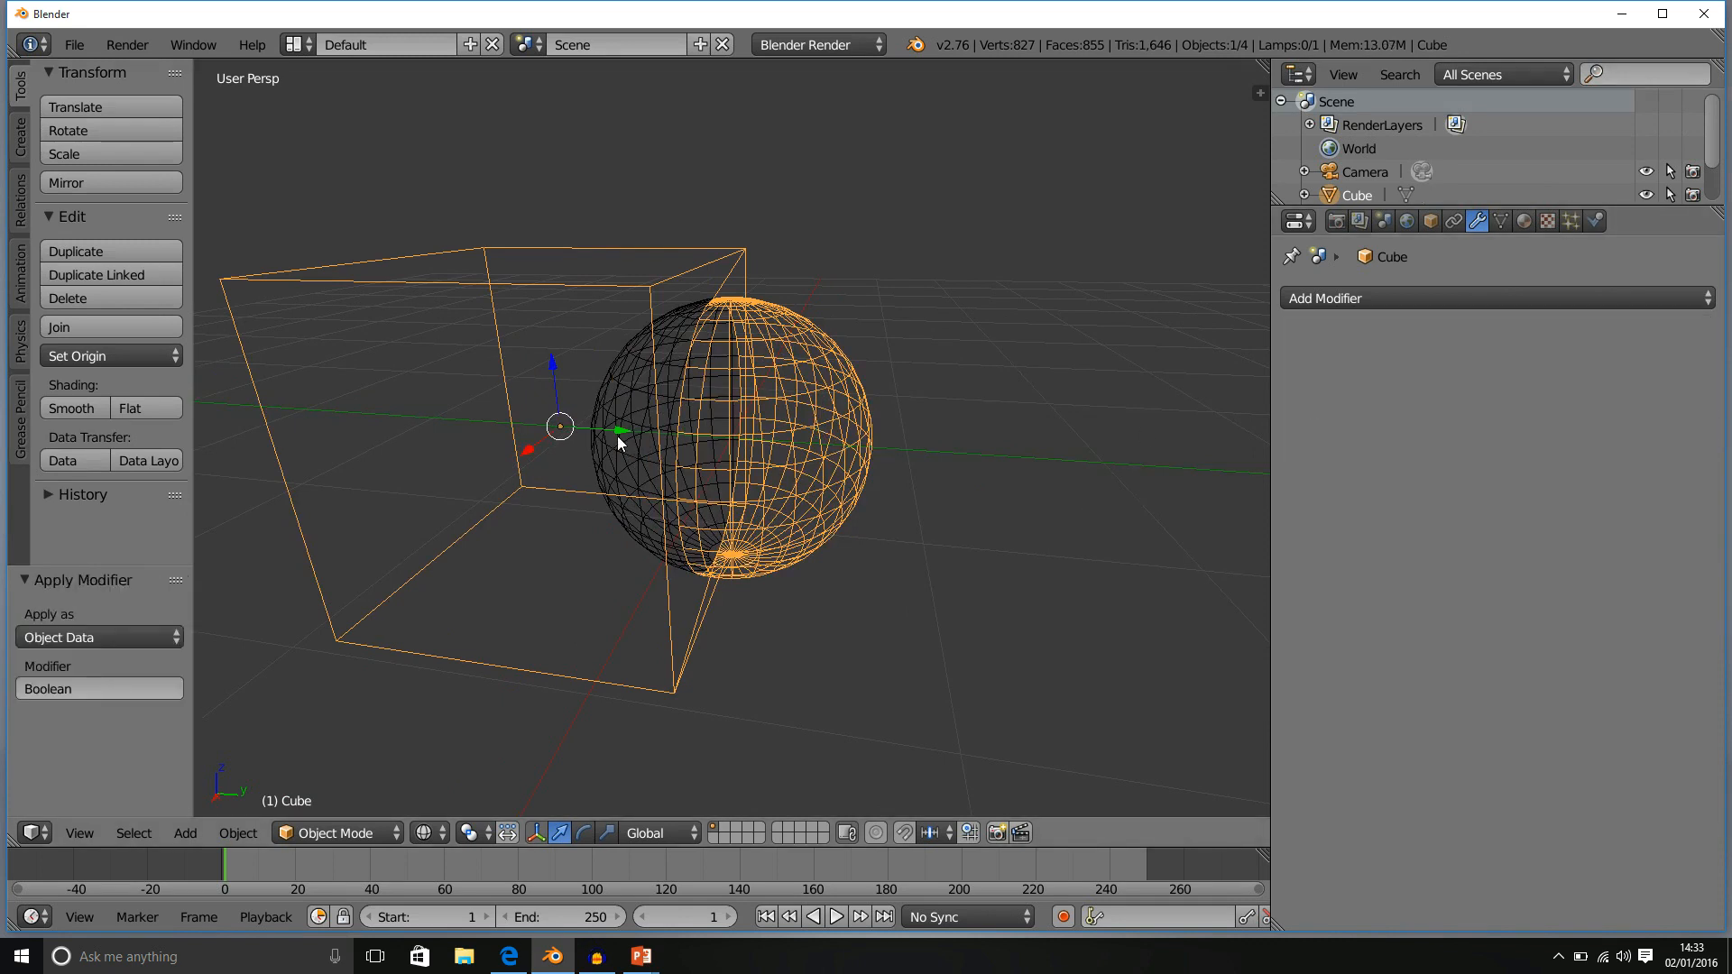
key(g)
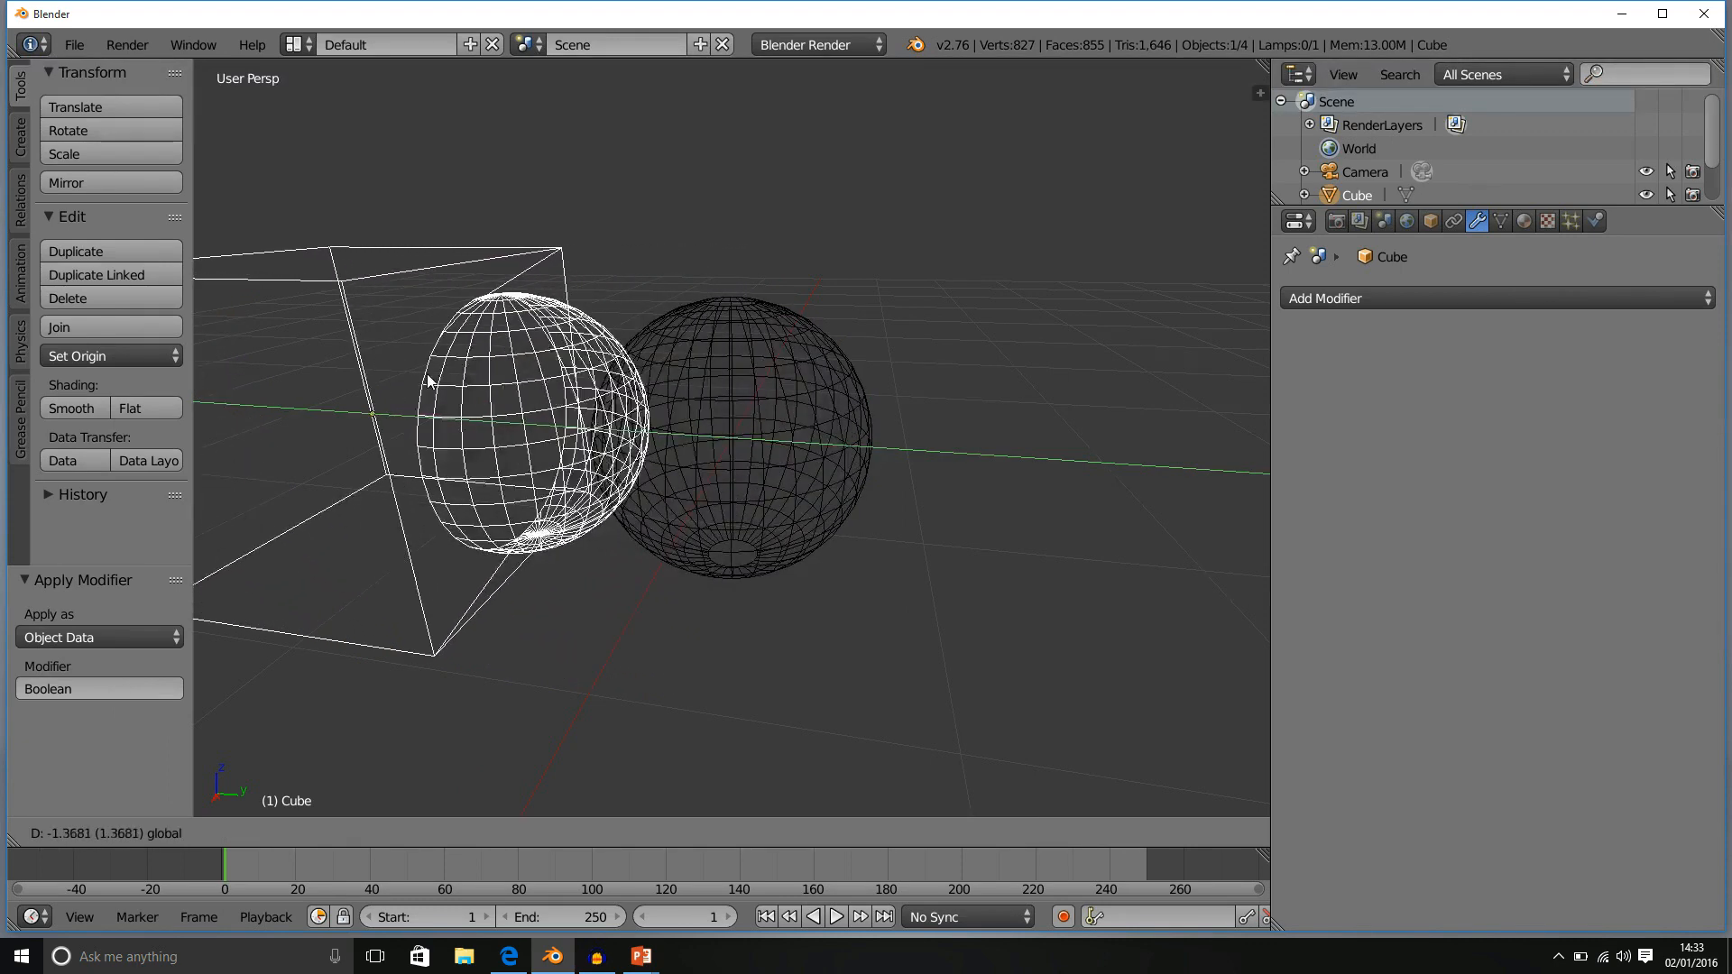
click(346, 354)
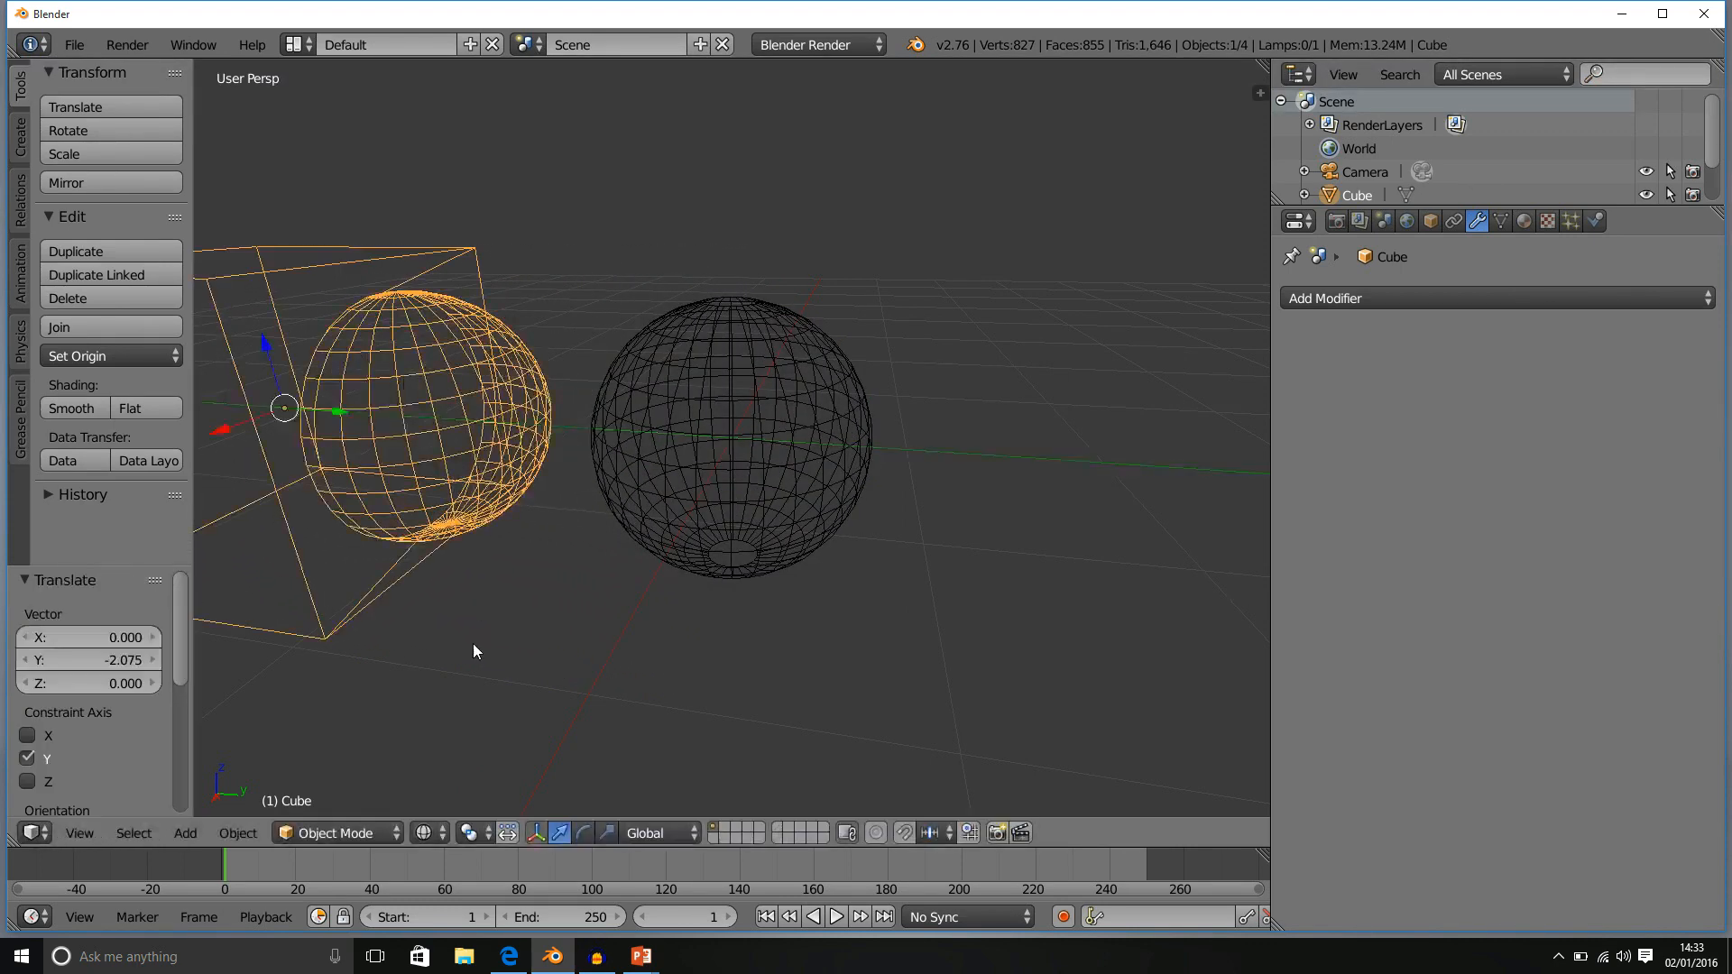
Compare the combined shape with the original sphere in Solid shading, selecting each object in turn.
click(440, 833)
click(452, 764)
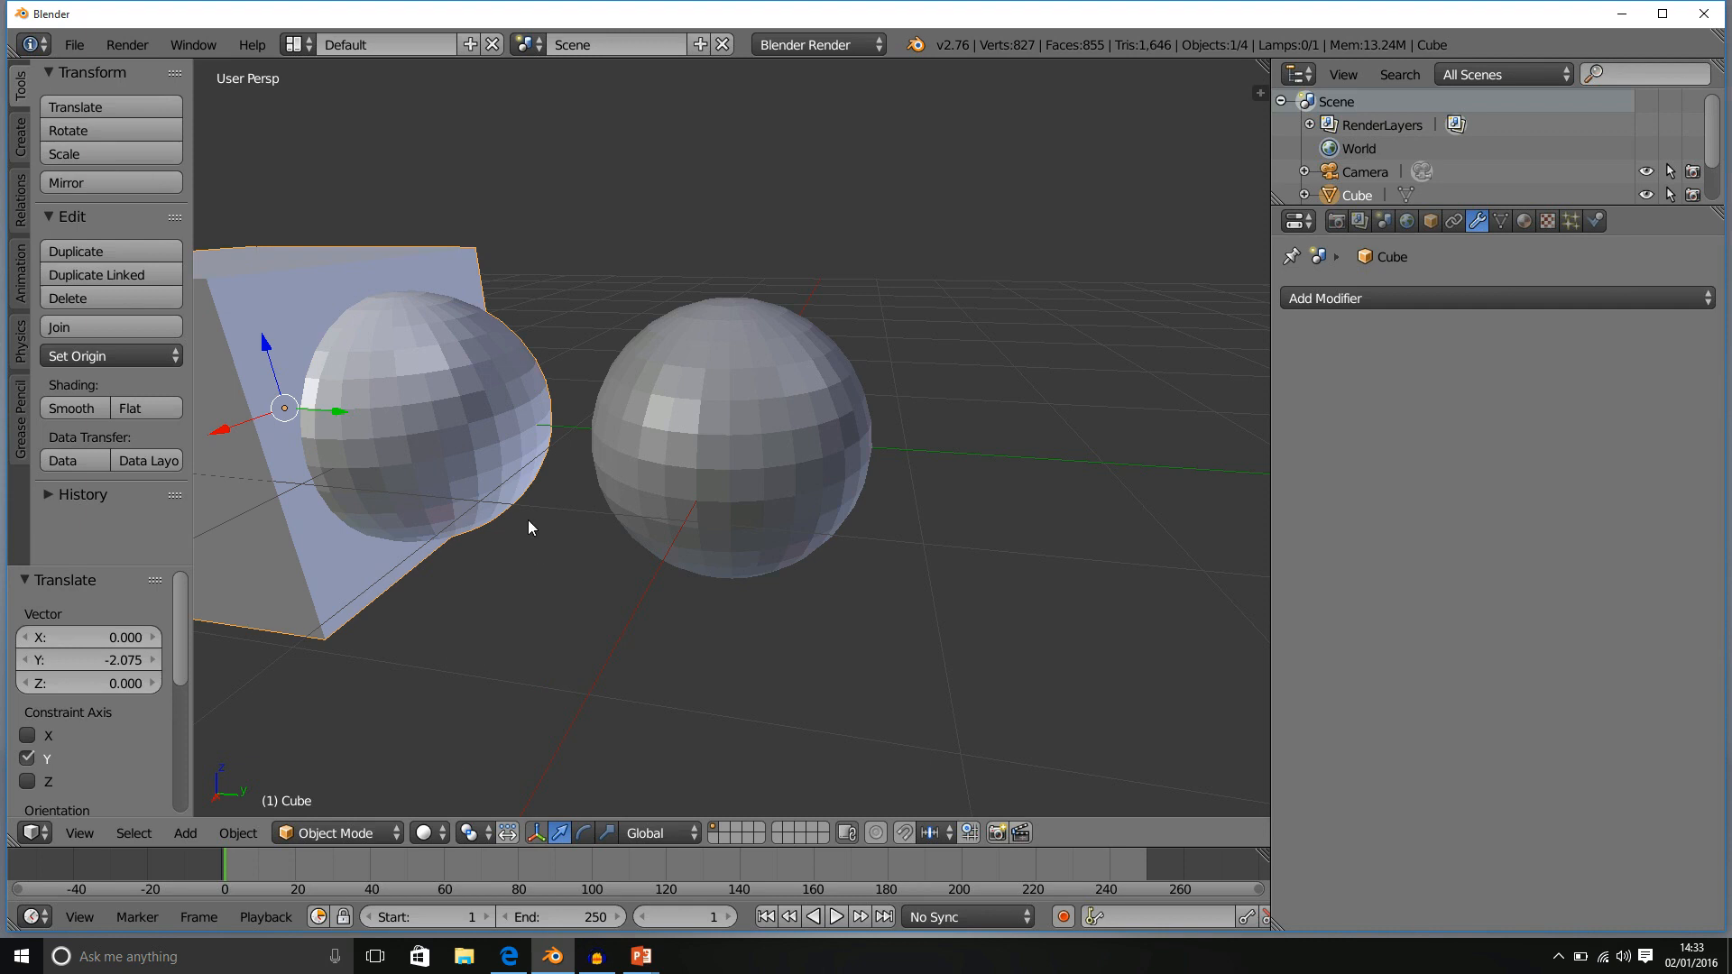
middle_drag(532, 521, 580, 514)
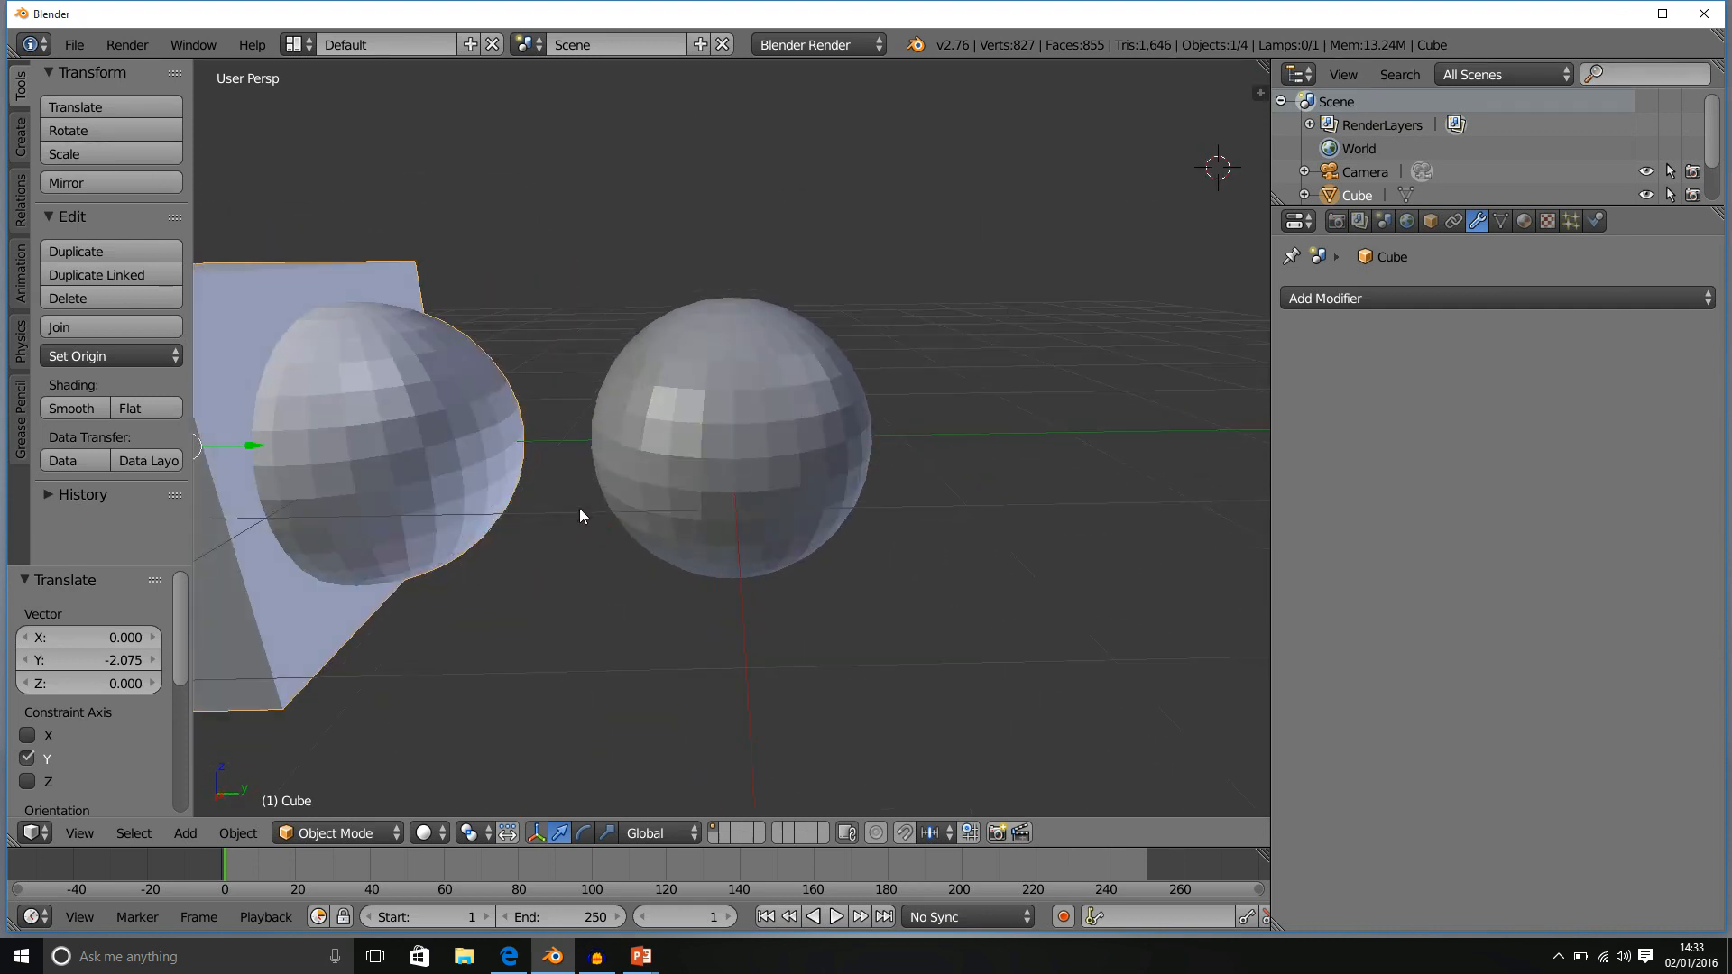
right_click(758, 370)
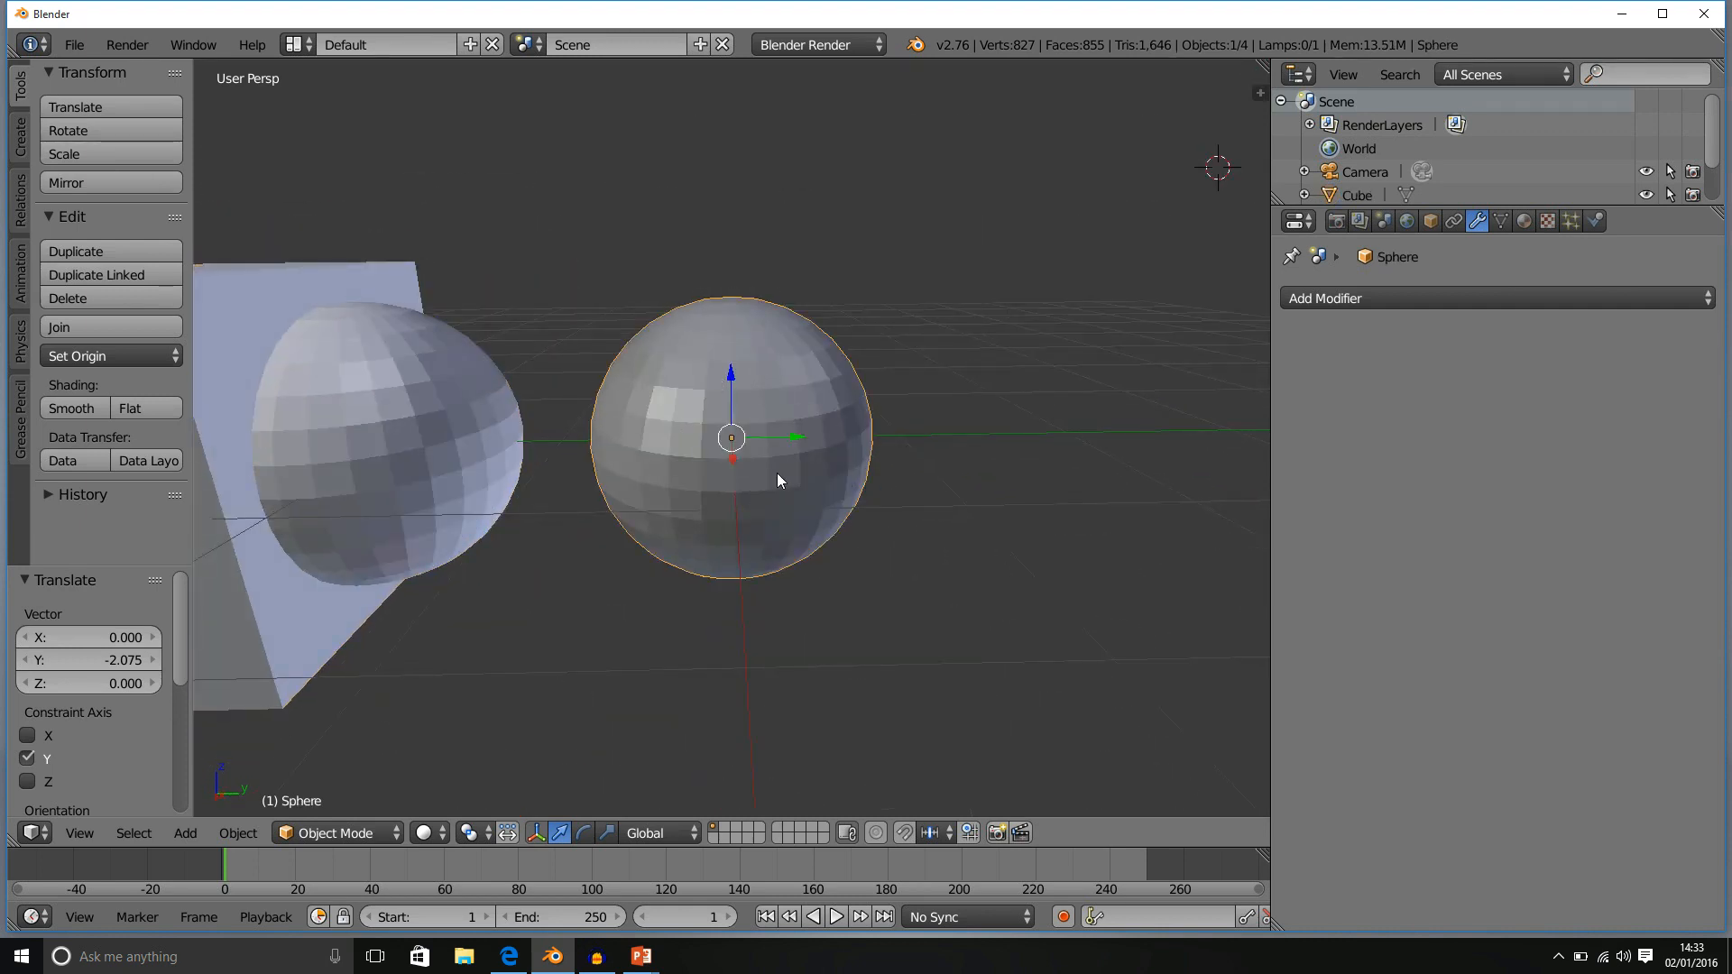
right_click(273, 487)
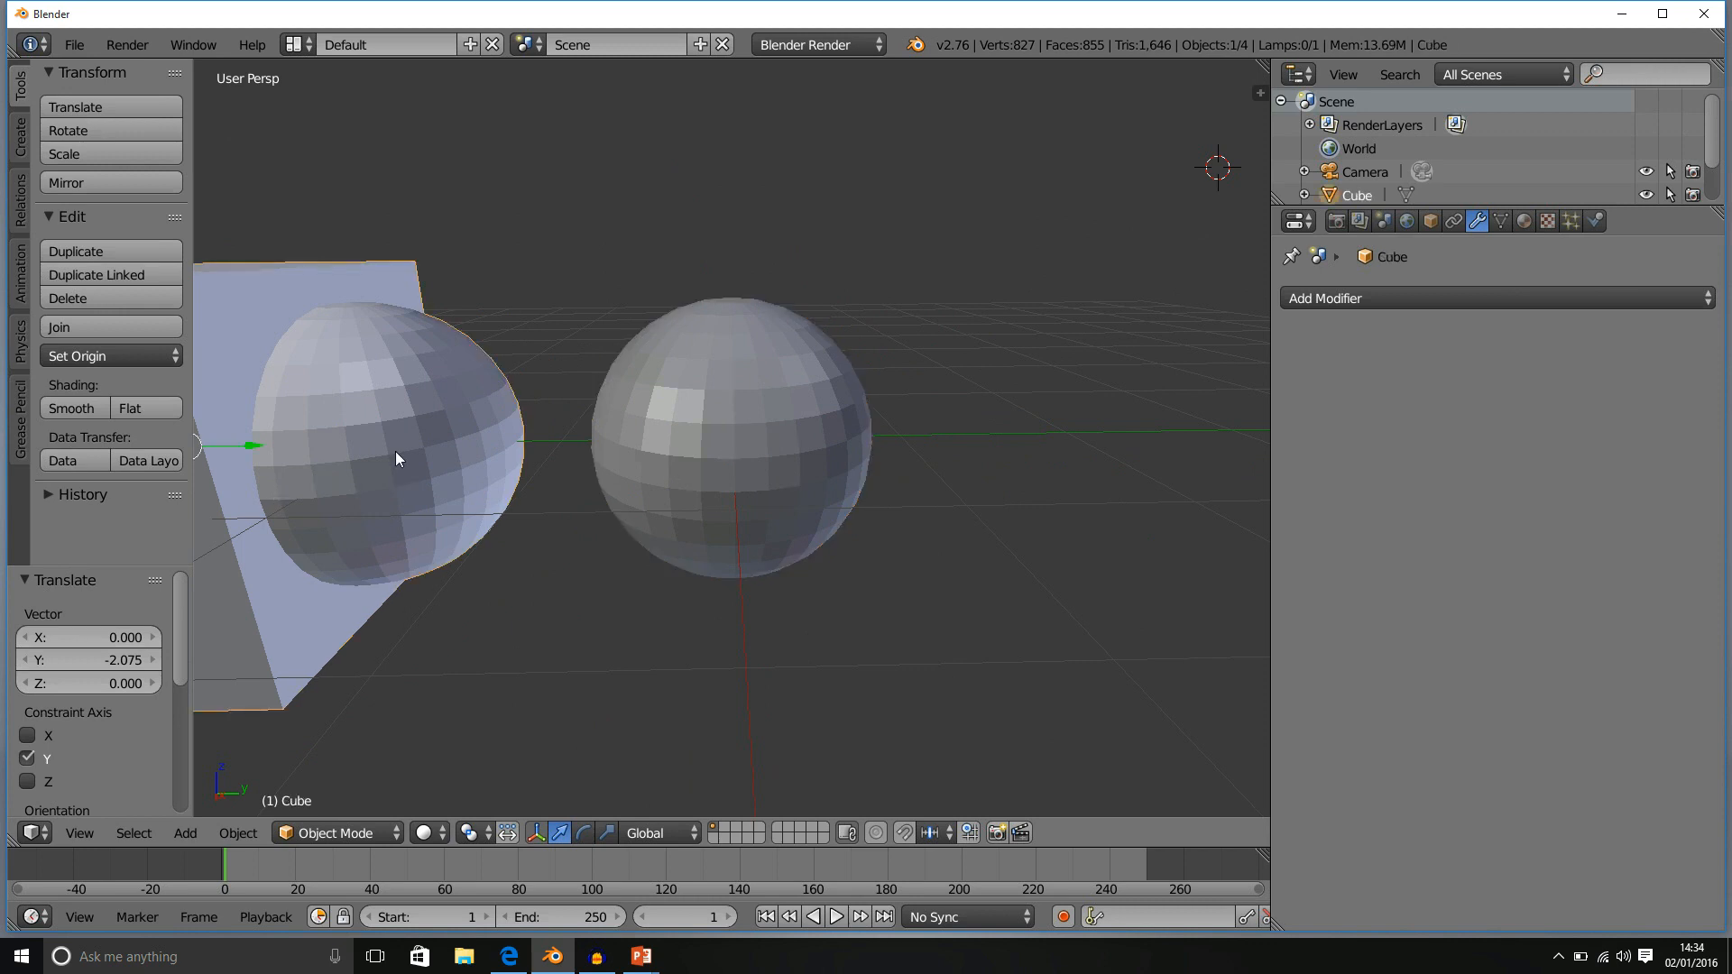
middle_drag(395, 451, 402, 408)
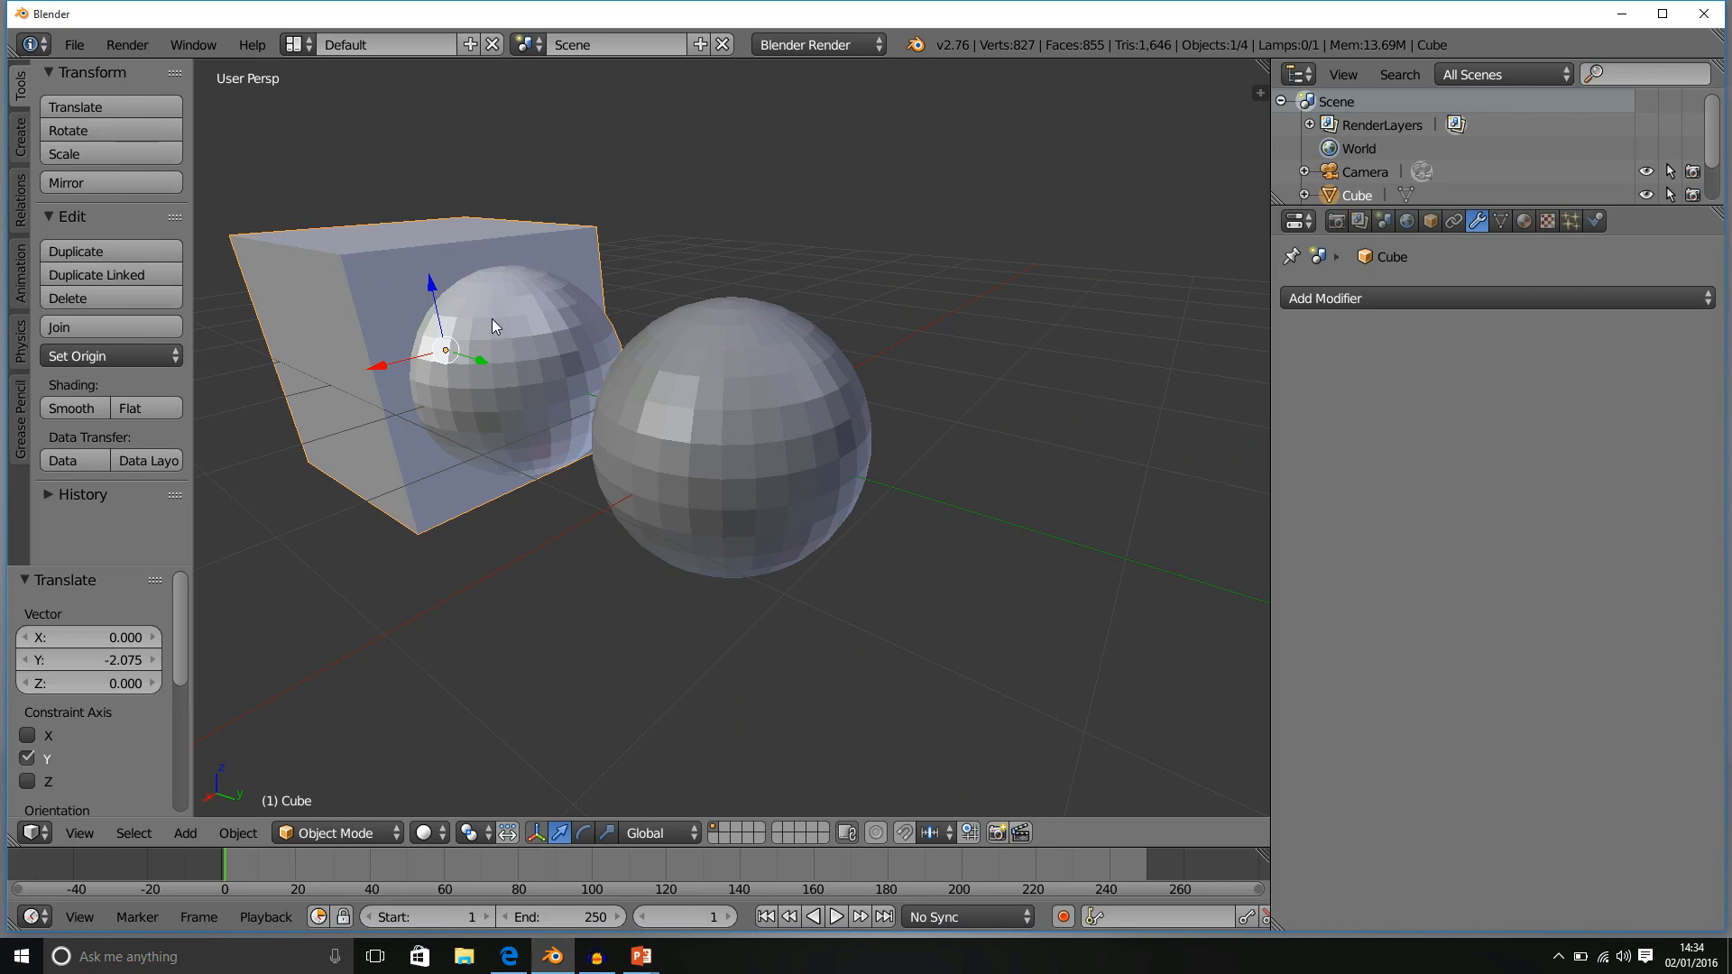
middle_drag(491, 317, 591, 341)
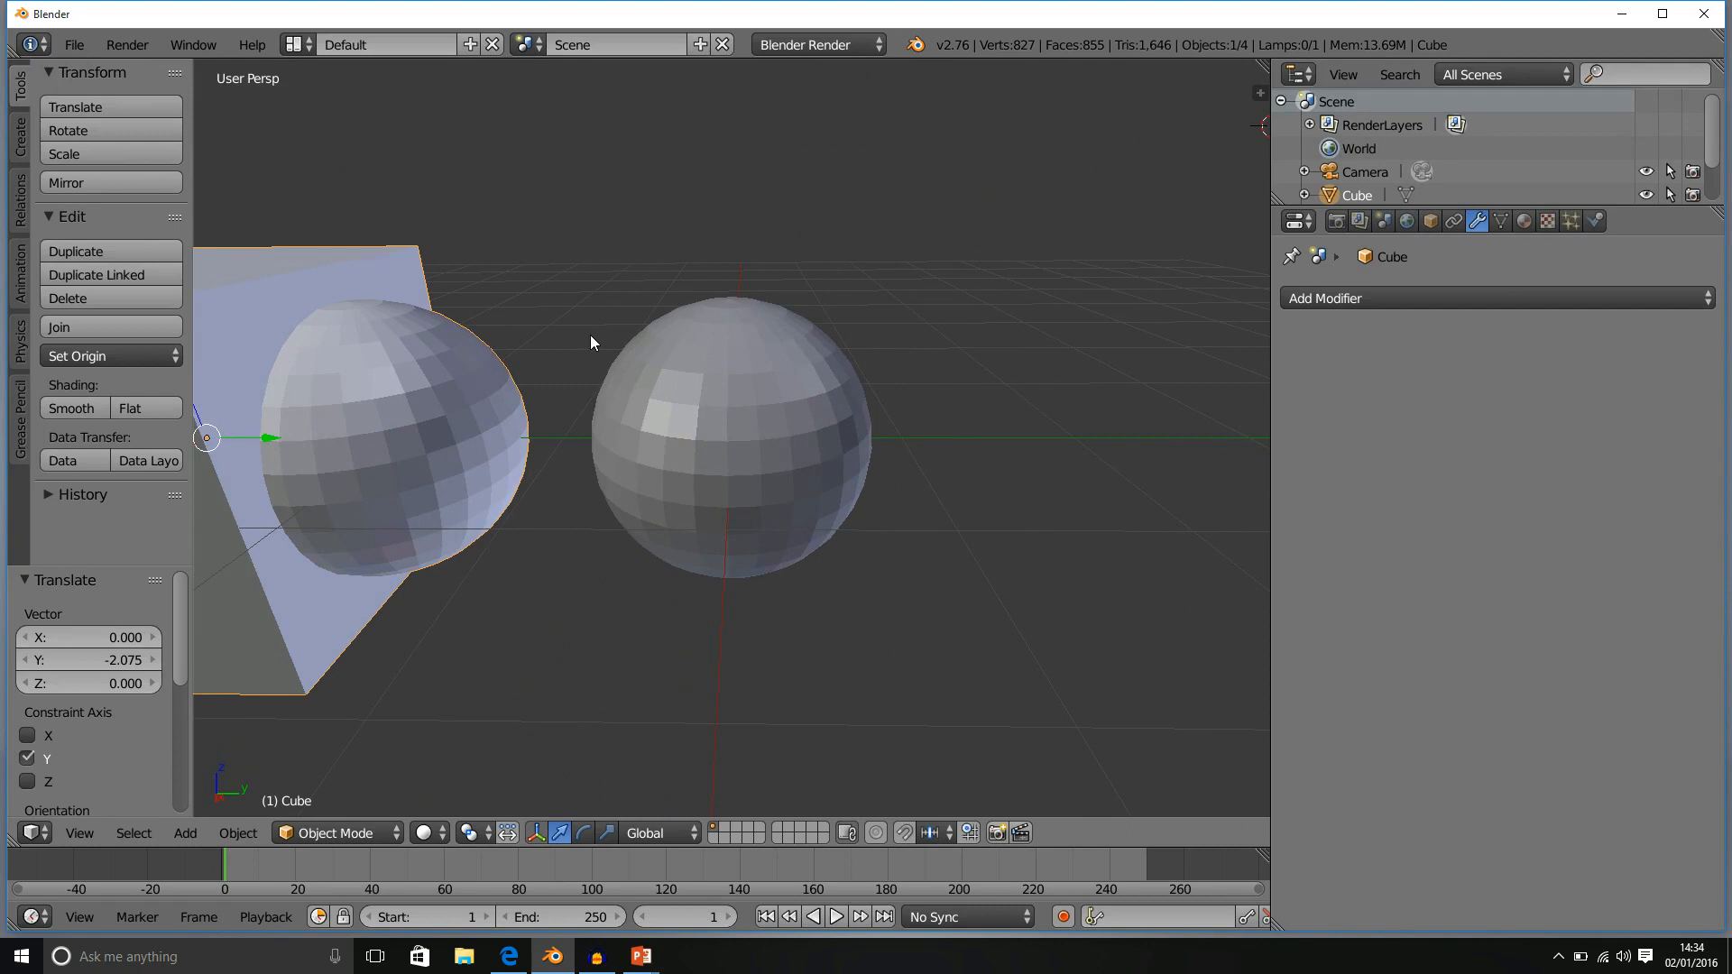
Undo the selection changes, the combined shape's move and the application of the Union modifier.
key(ctrl+z)
key(ctrl+z)
key(ctrl+z)
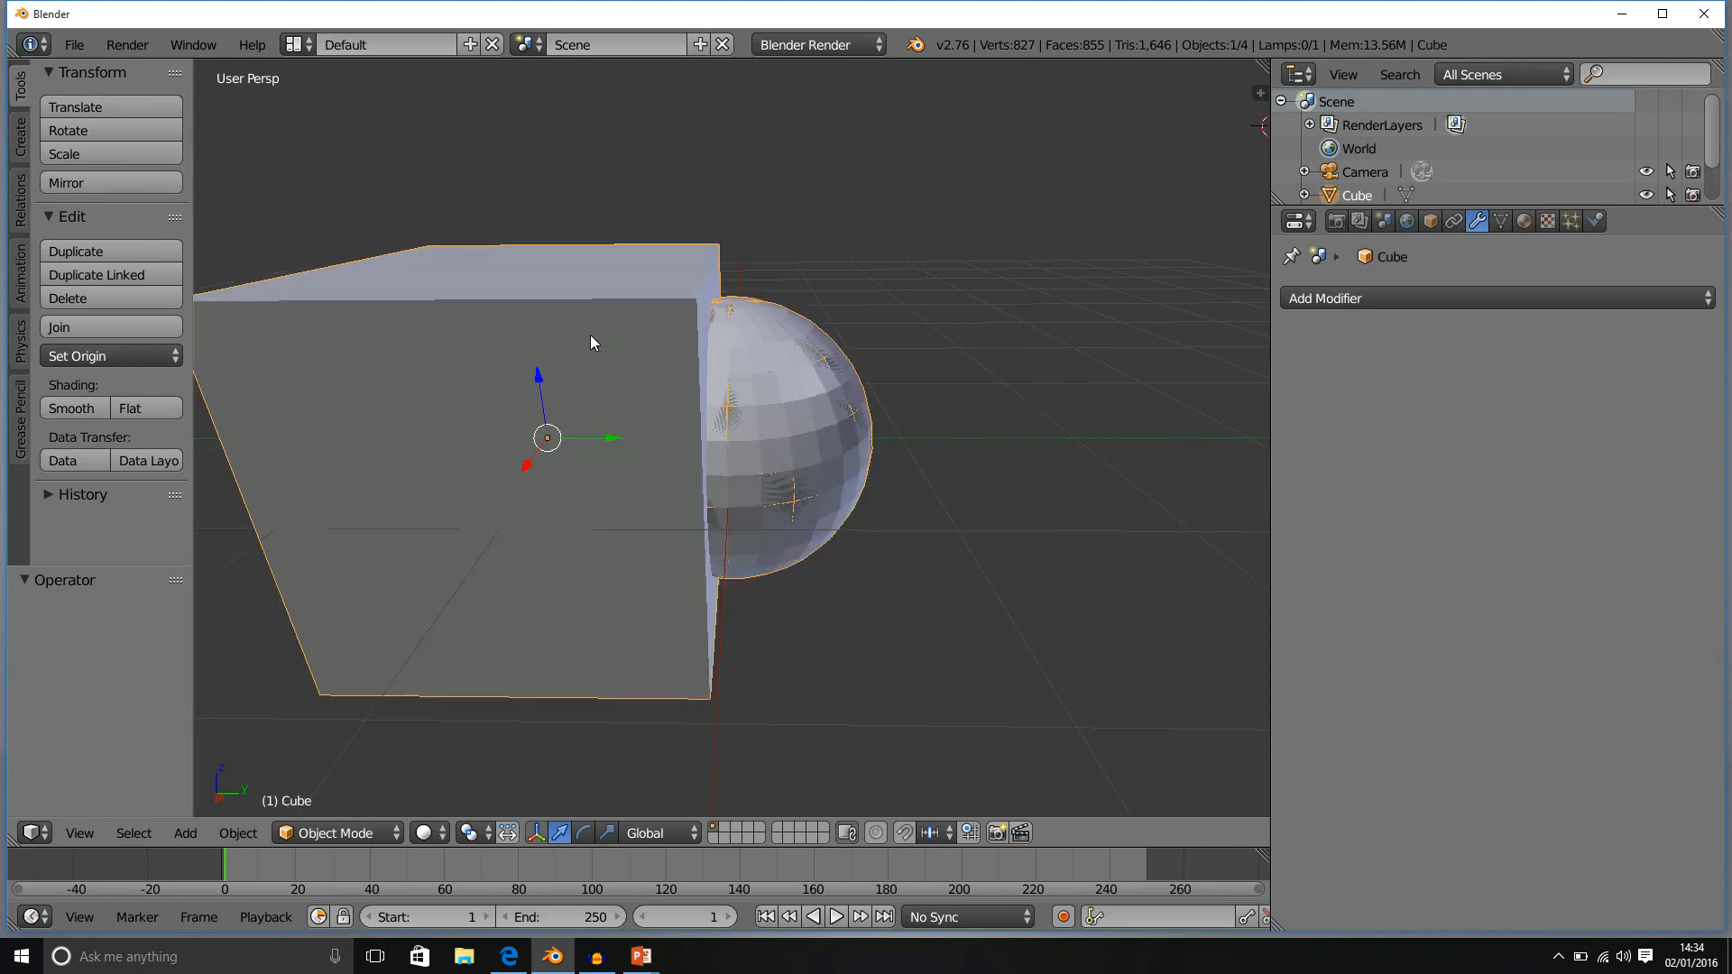
key(ctrl+z)
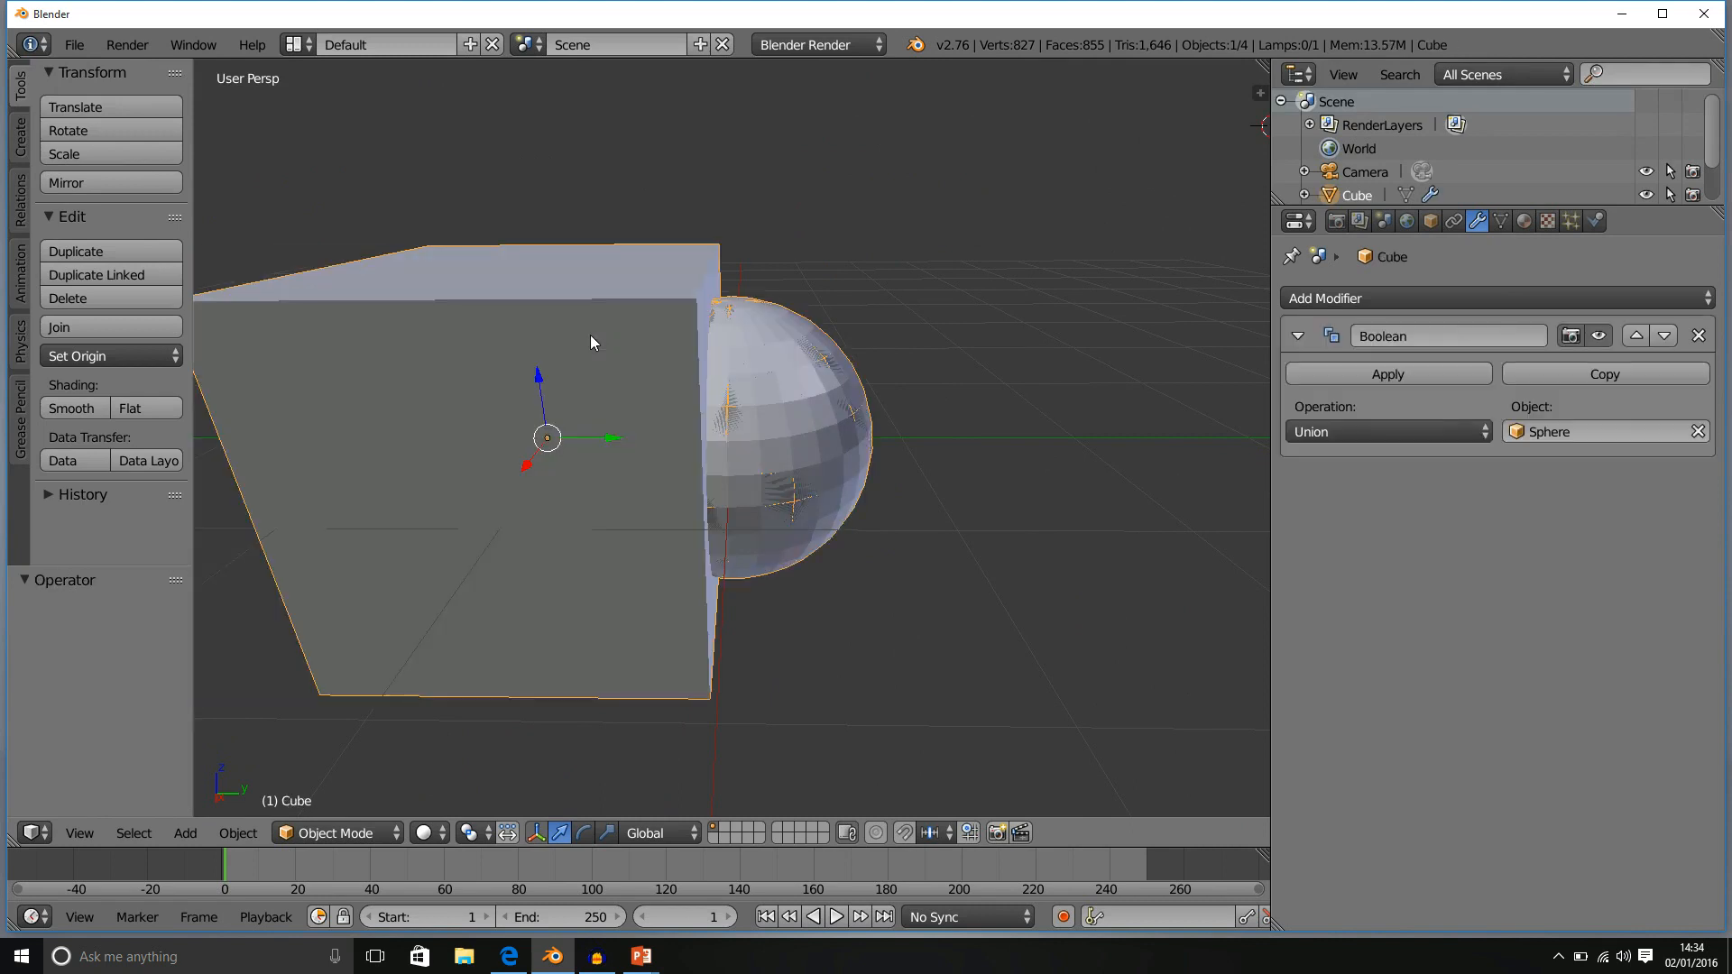
Set the cube's Boolean operation to Difference and show the objects in Wireframe shading.
click(1410, 430)
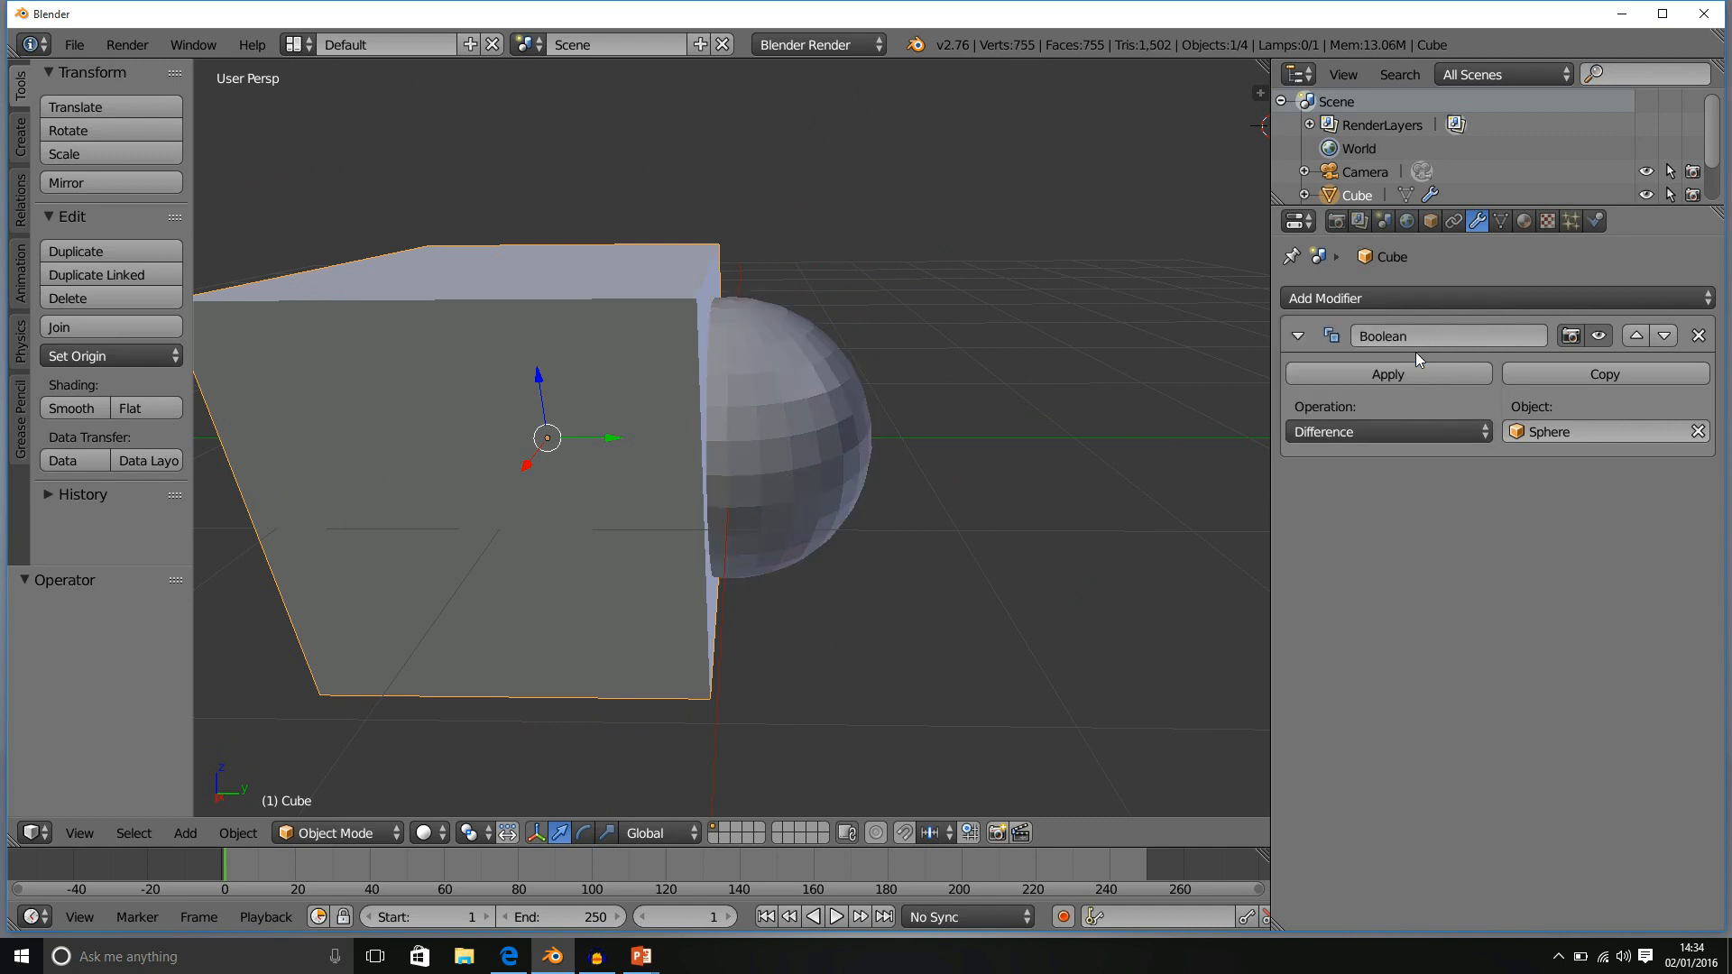
click(1415, 352)
mouse_move(811, 588)
middle_down()
mouse_move(727, 580)
mouse_move(622, 619)
mouse_move(831, 580)
mouse_move(799, 534)
mouse_move(769, 577)
mouse_move(807, 574)
middle_up()
click(426, 833)
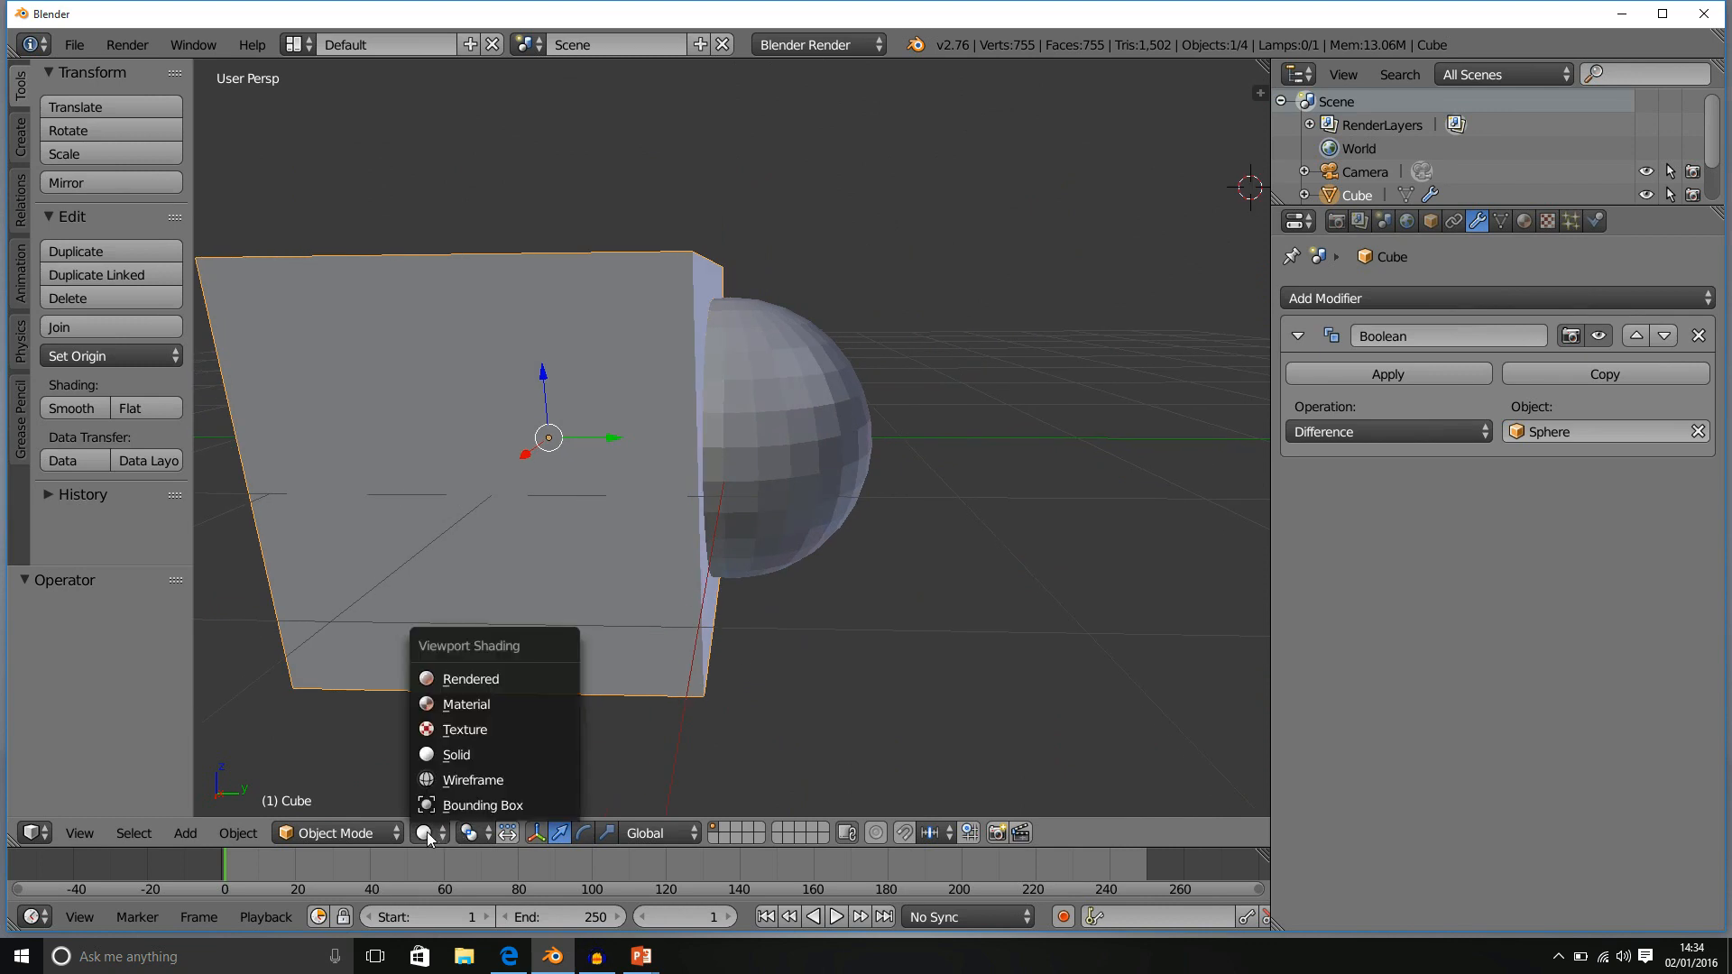
click(464, 780)
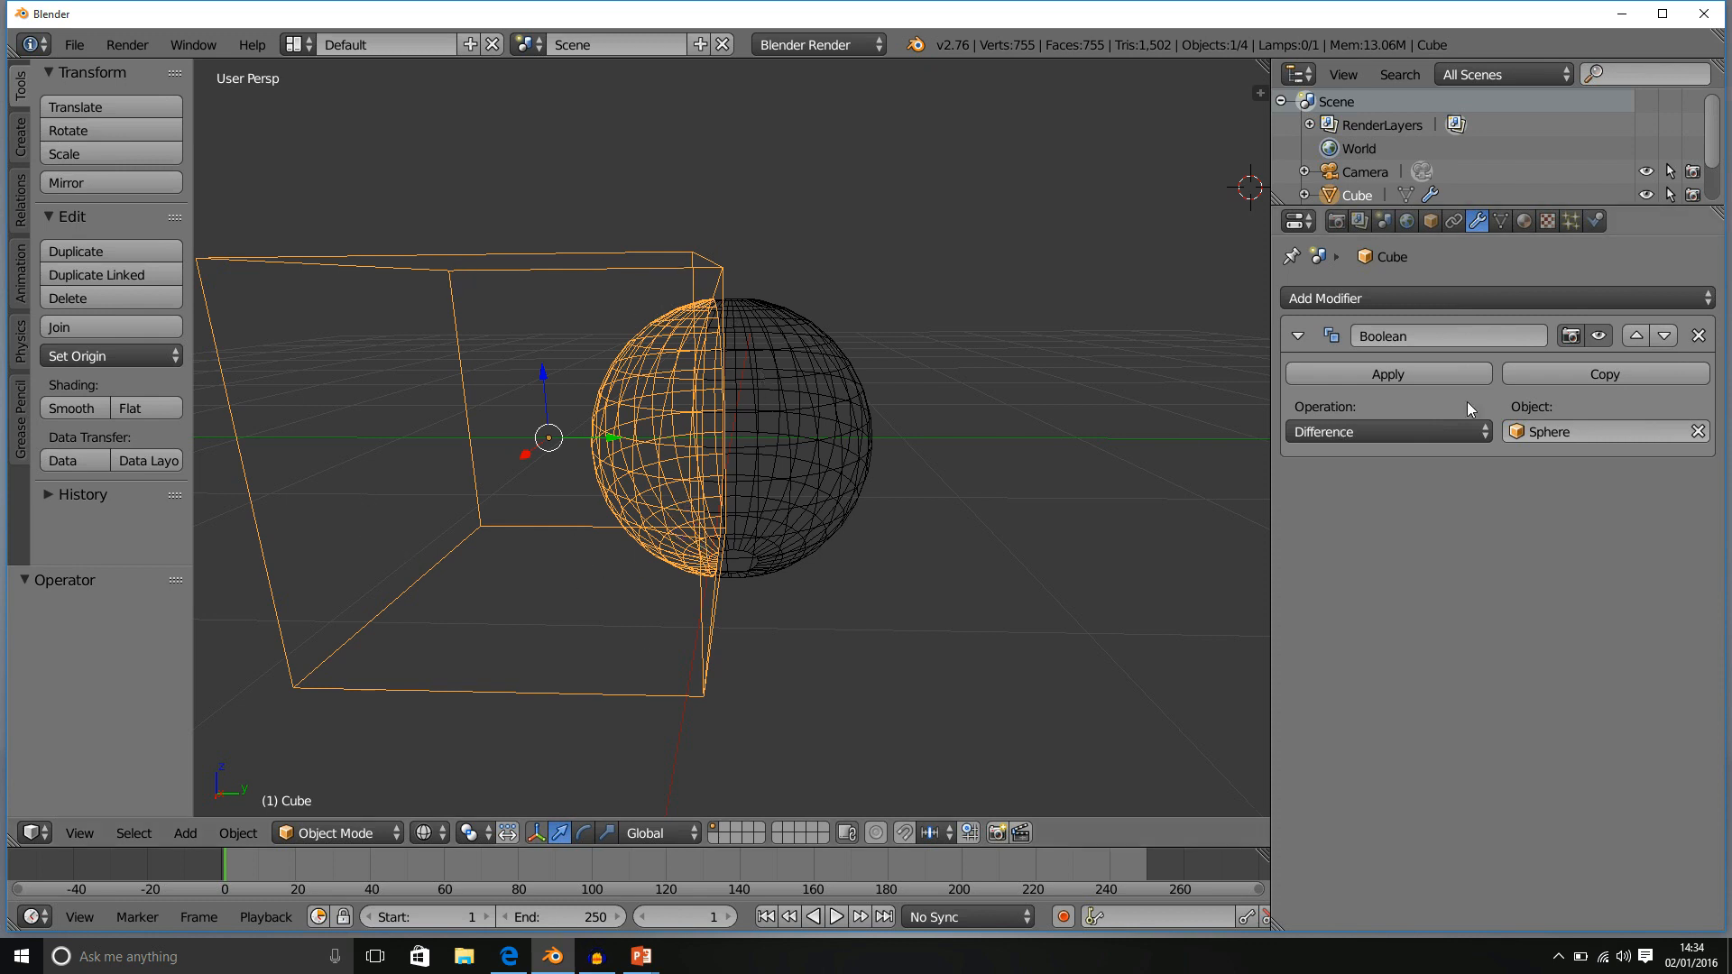
Apply the Difference modifier, move the cube about -1.17 units along Y, and display it in Solid shading.
click(1447, 372)
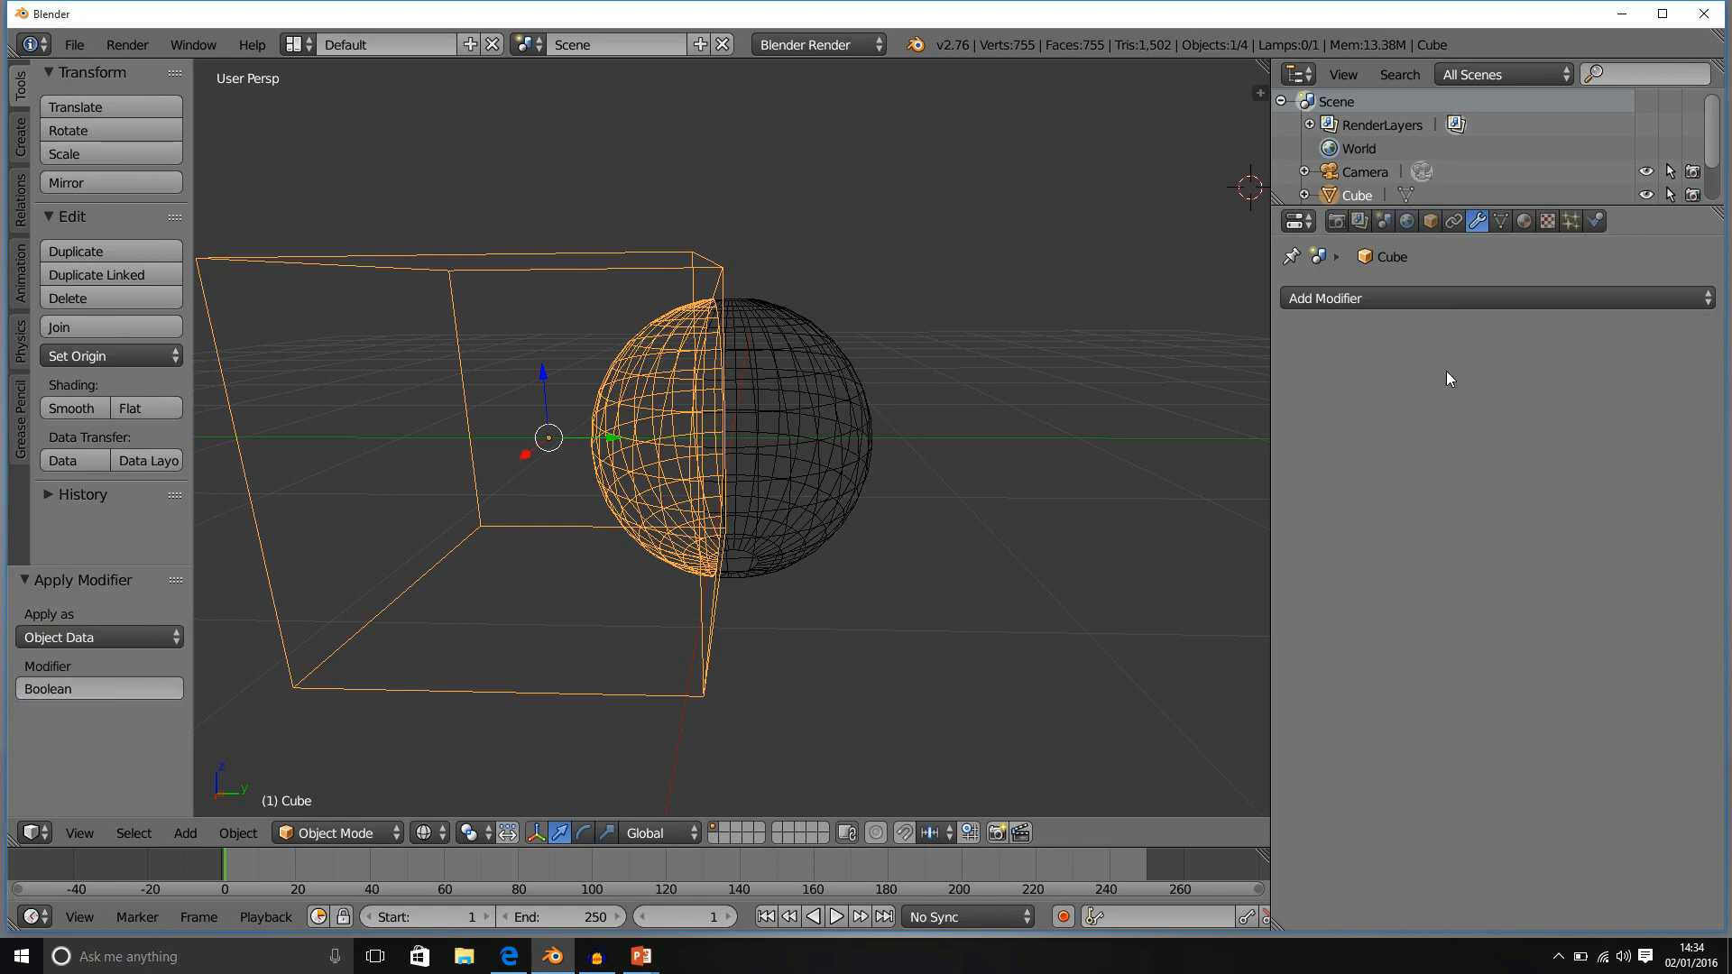
drag(611, 435, 422, 435)
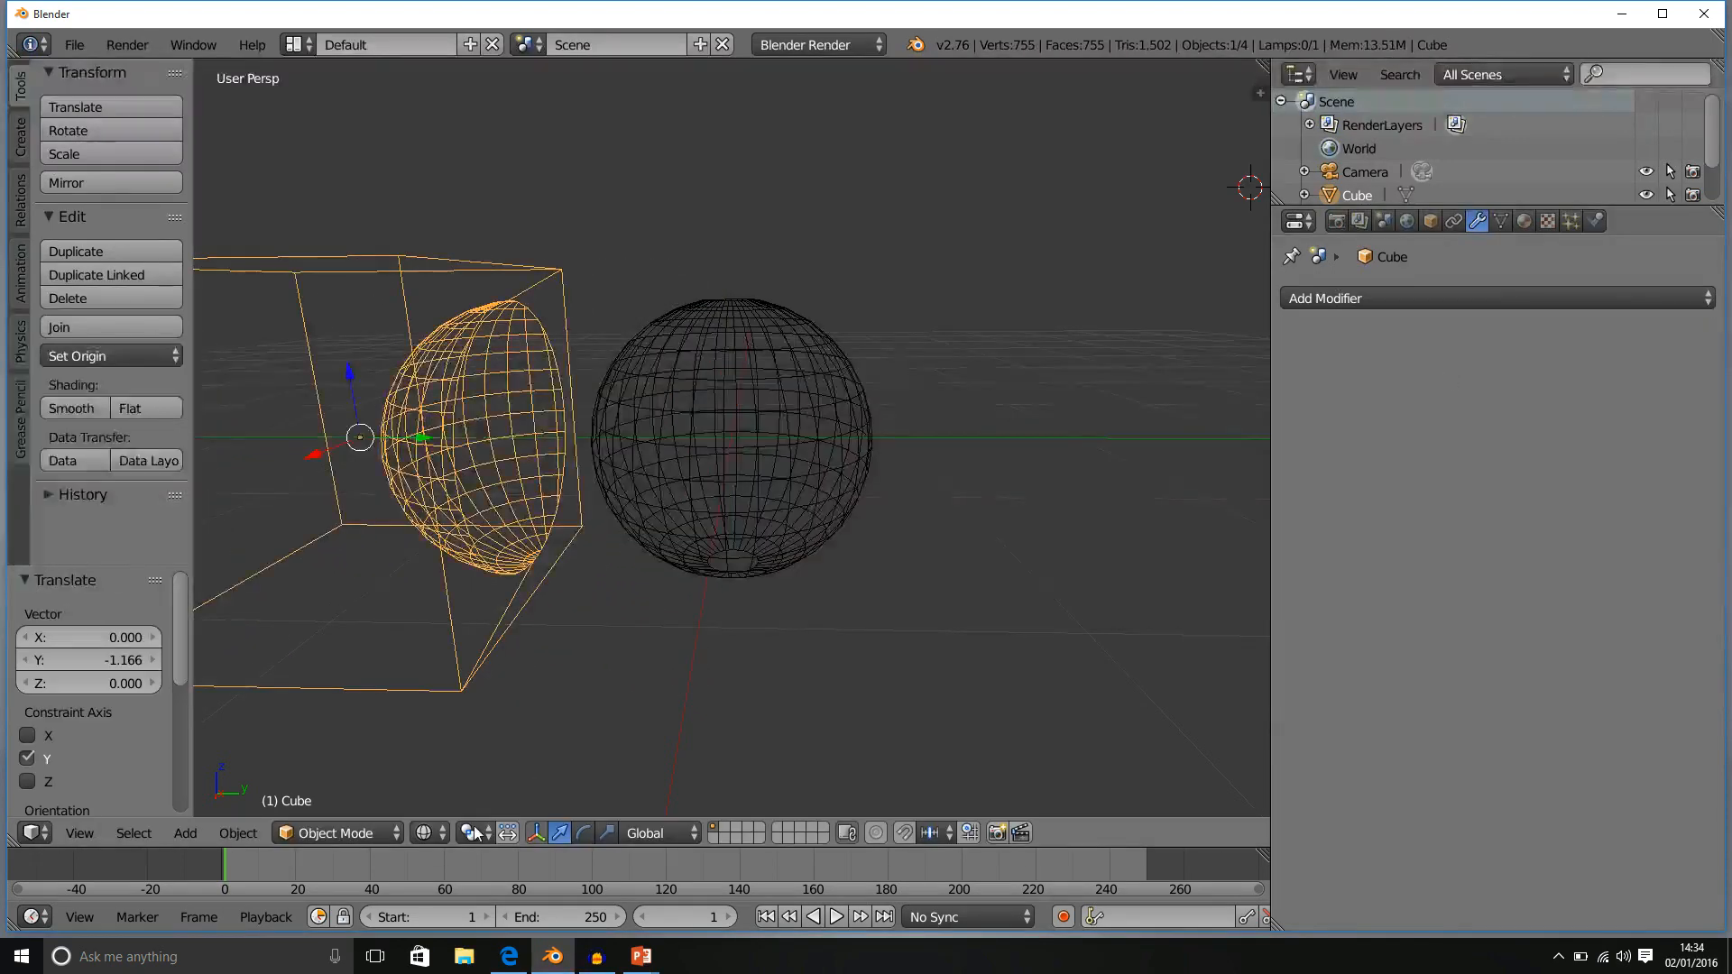
click(425, 834)
click(454, 760)
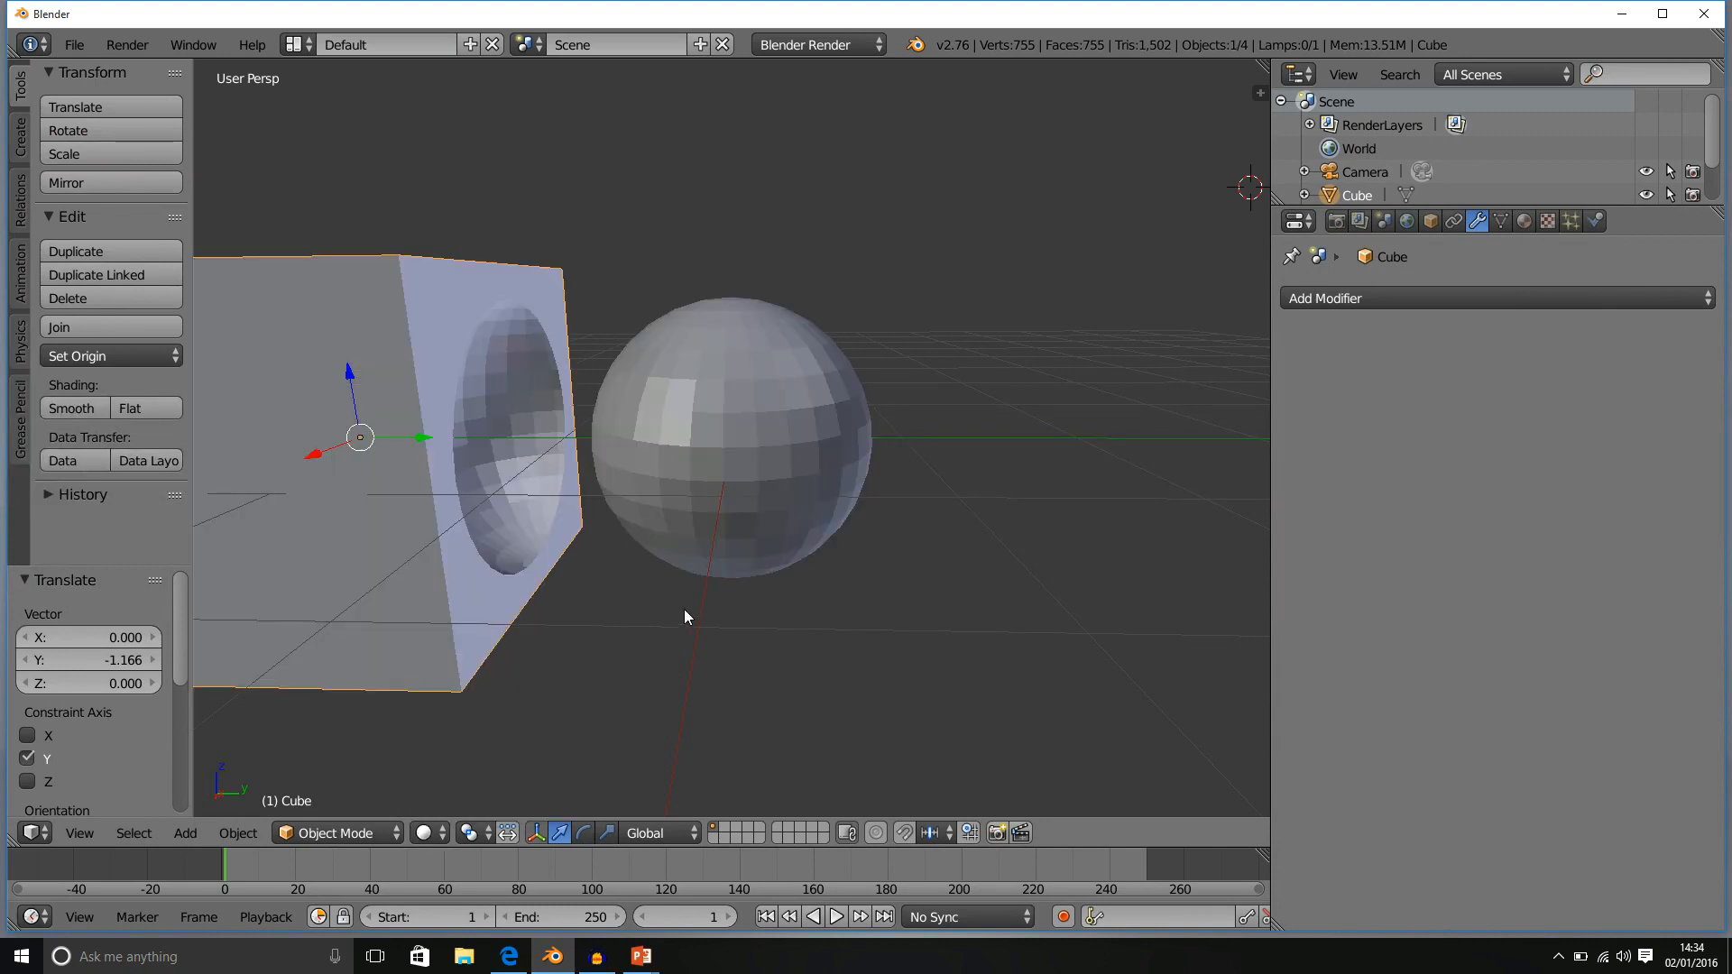
Examine the spherical hollow cut into the cube's face from several angles.
middle_drag(685, 611, 641, 601)
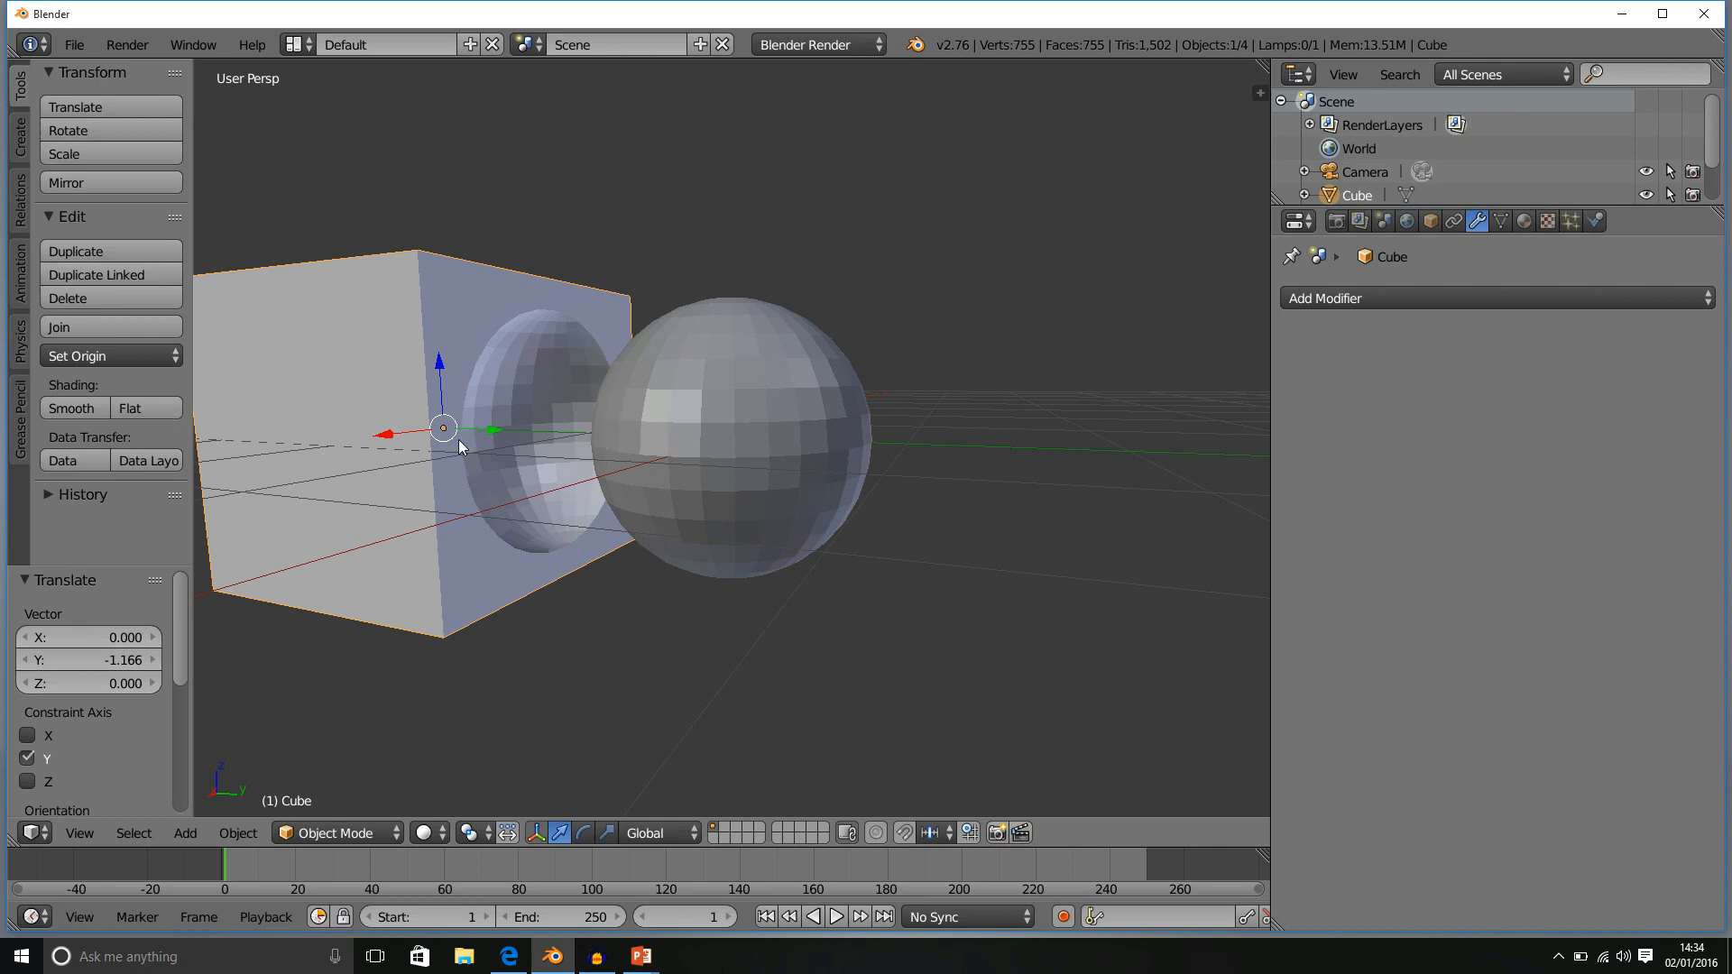
middle_drag(763, 416, 792, 441)
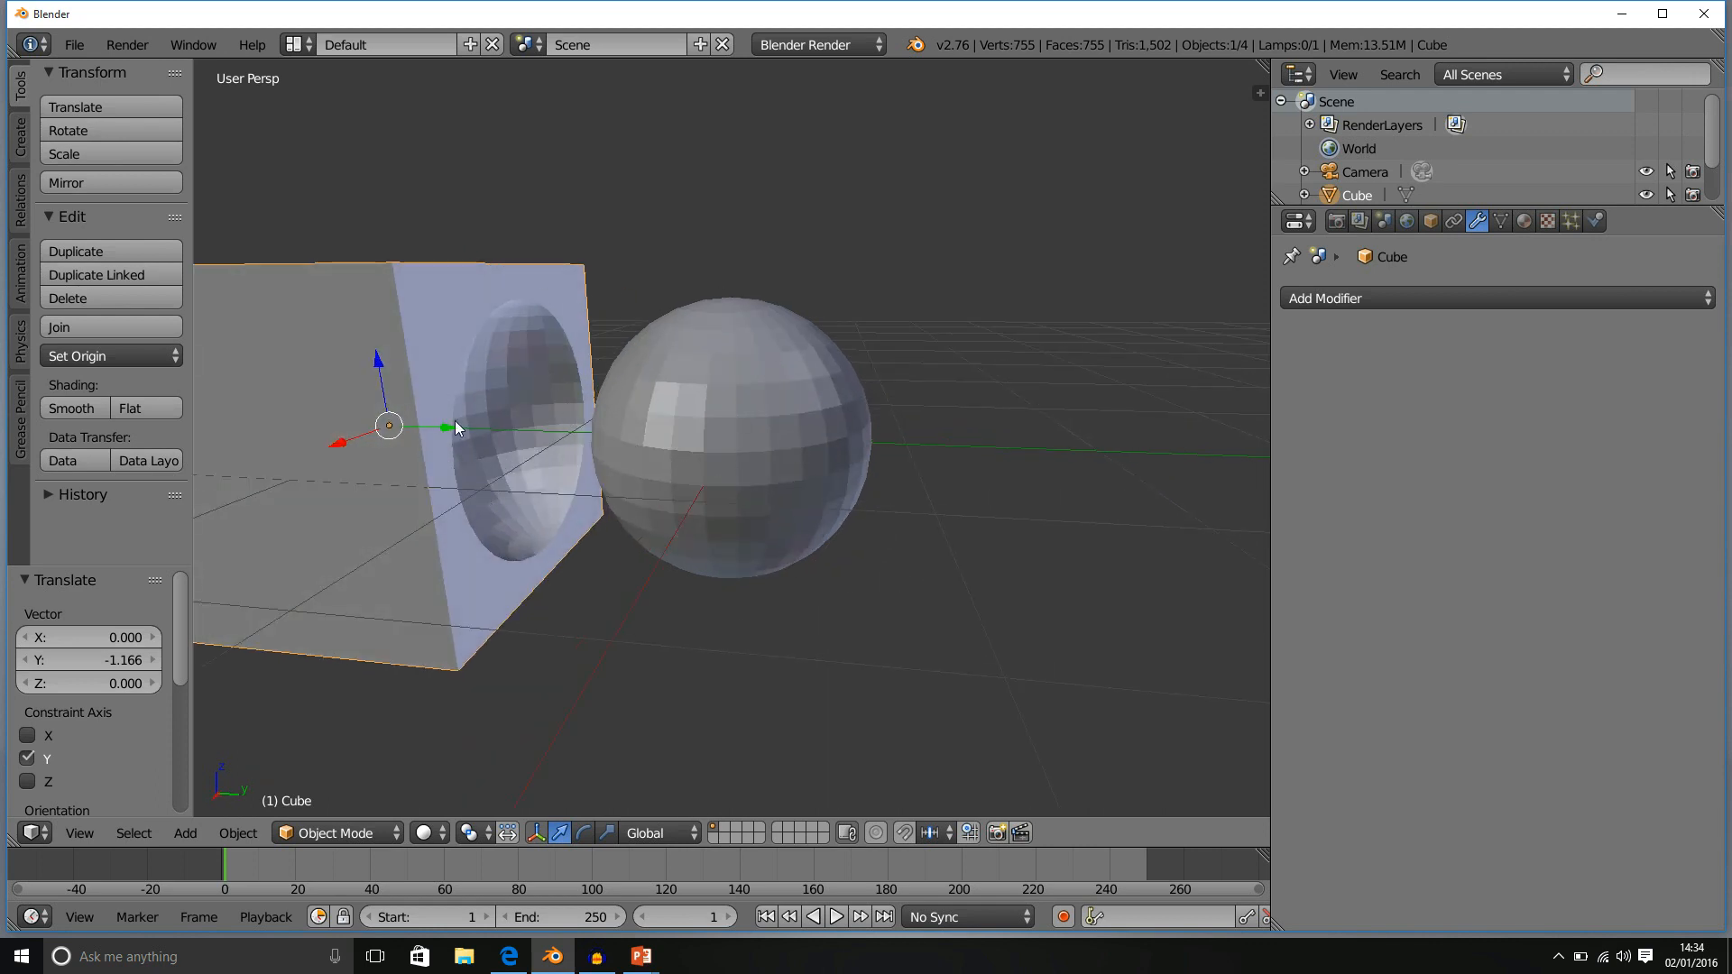
middle_drag(455, 424, 531, 456)
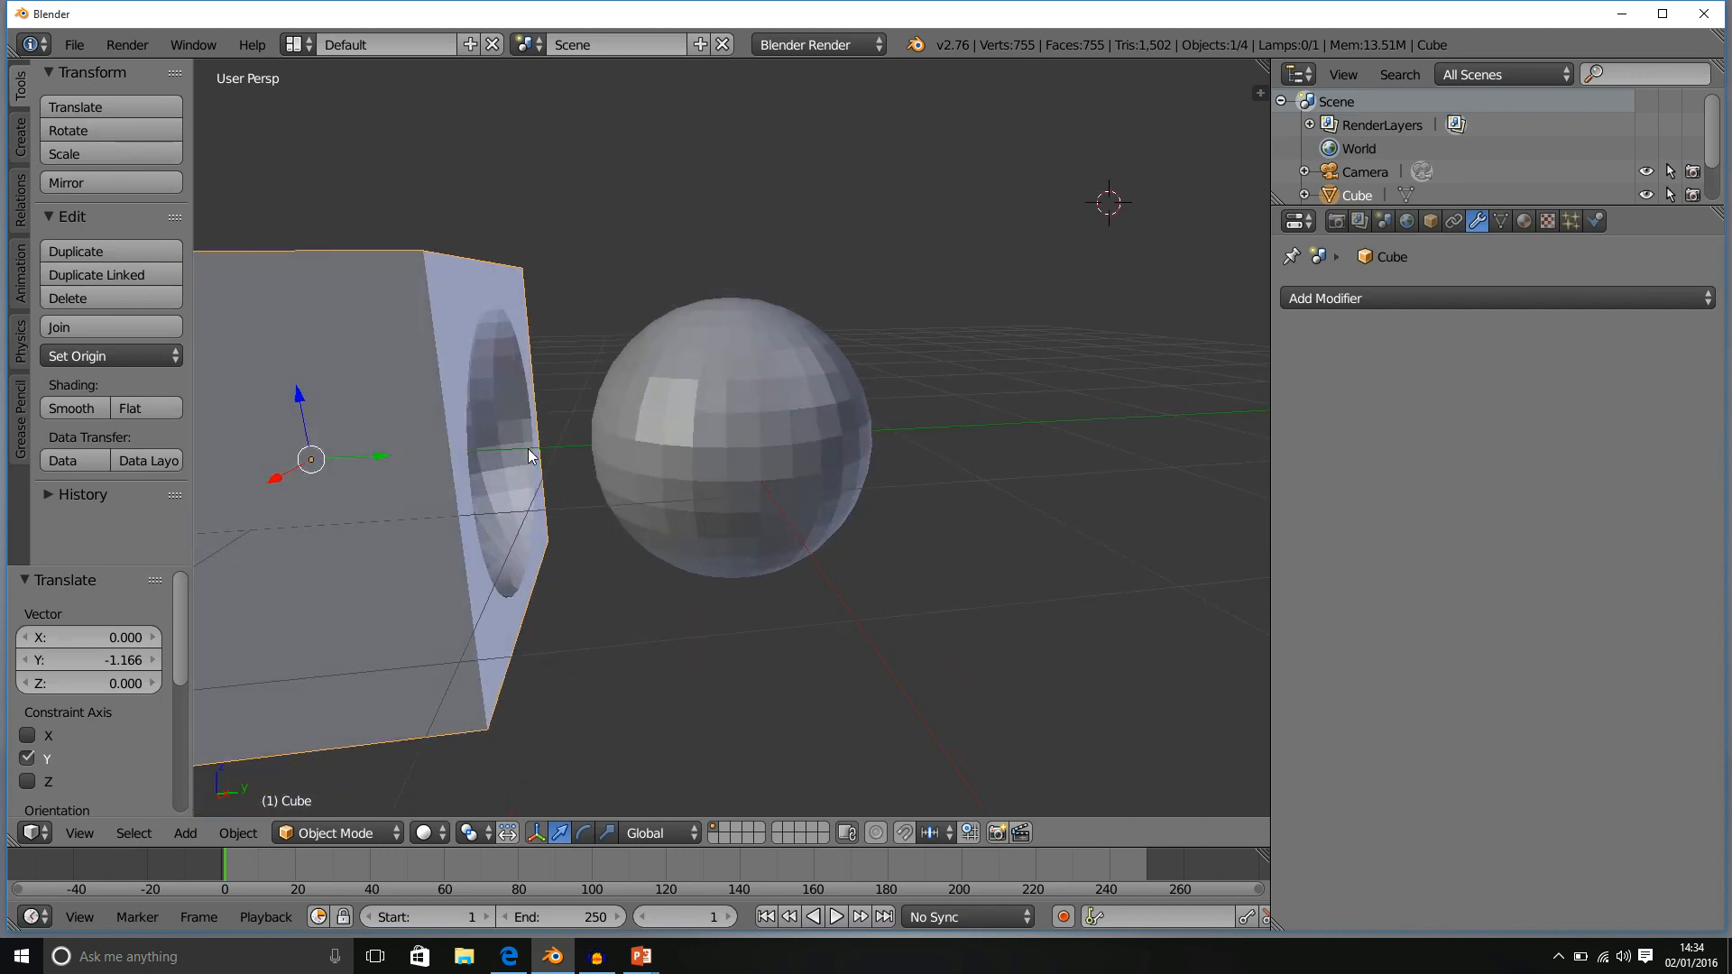
middle_drag(595, 364, 566, 350)
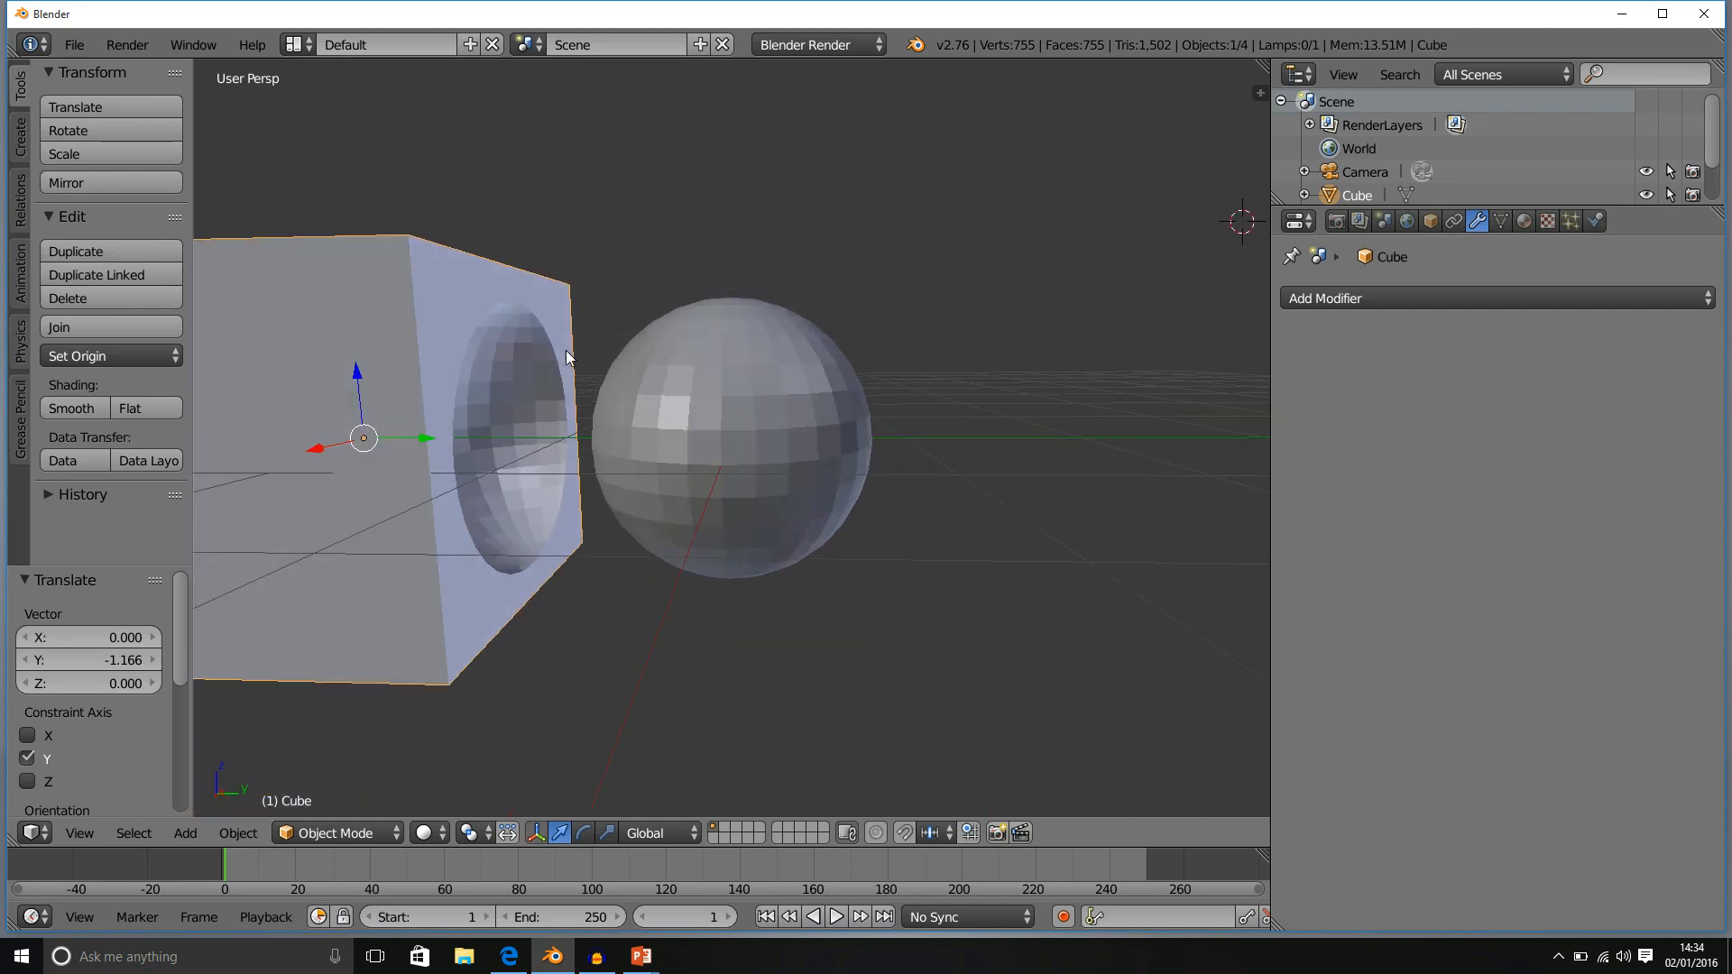
Undo the hollowed cube's move and the application of the Difference modifier.
click(1383, 301)
click(1380, 300)
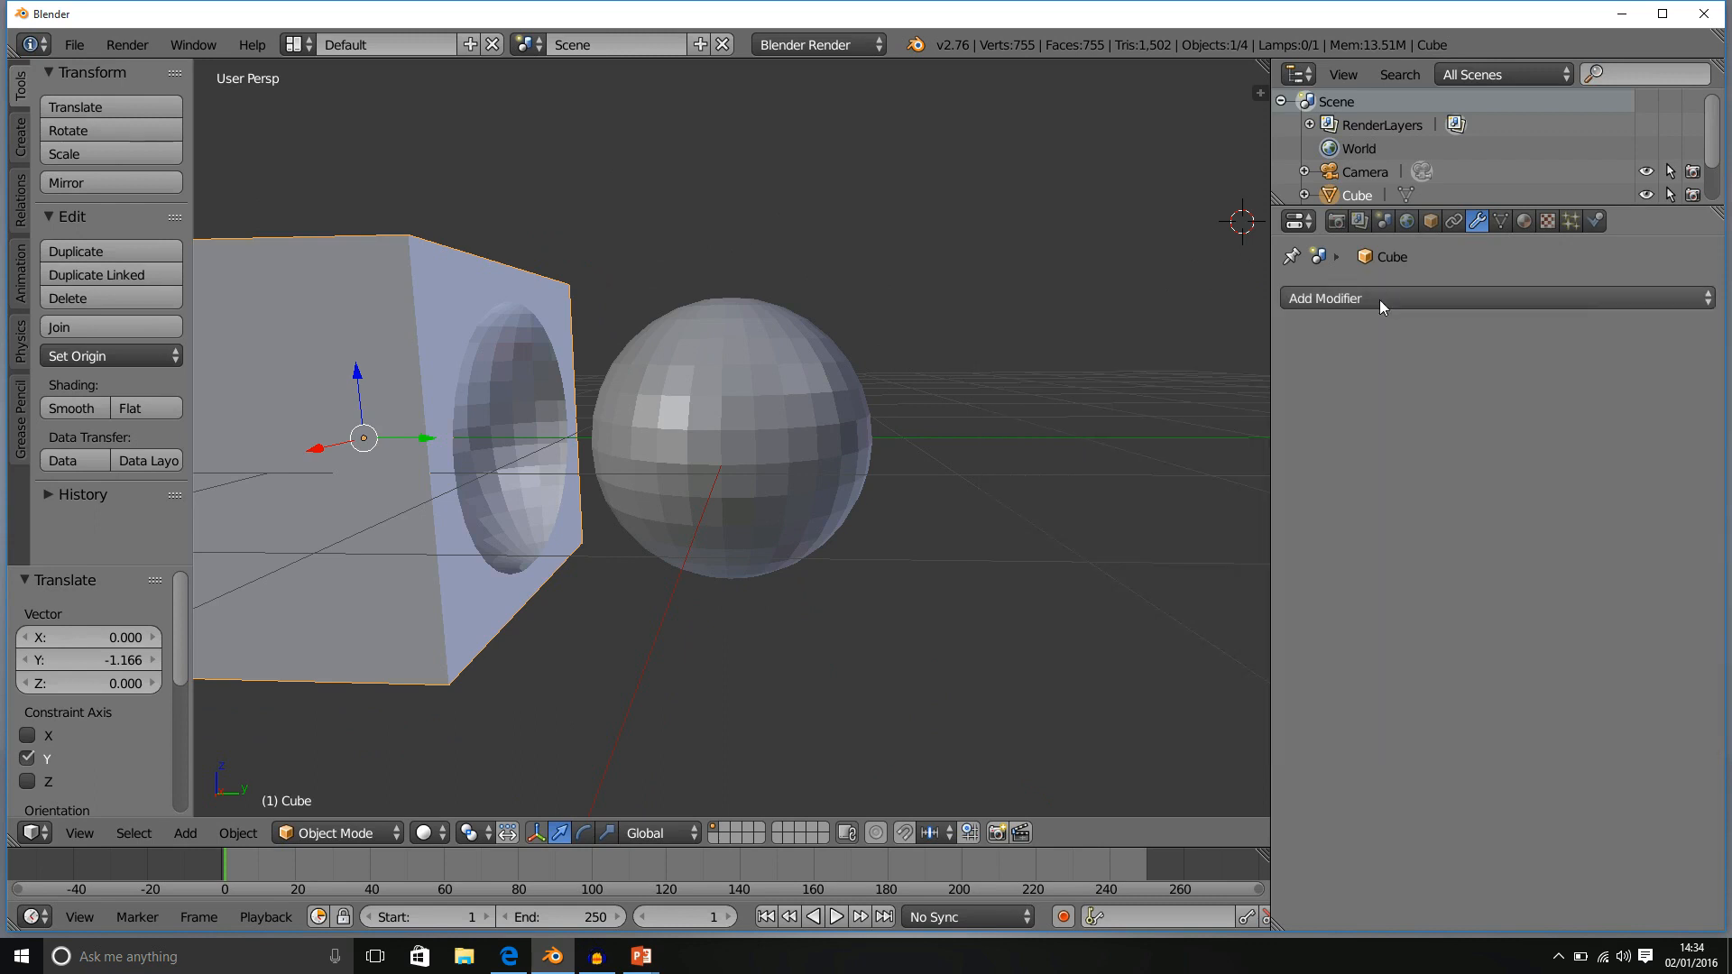
key(ctrl+z)
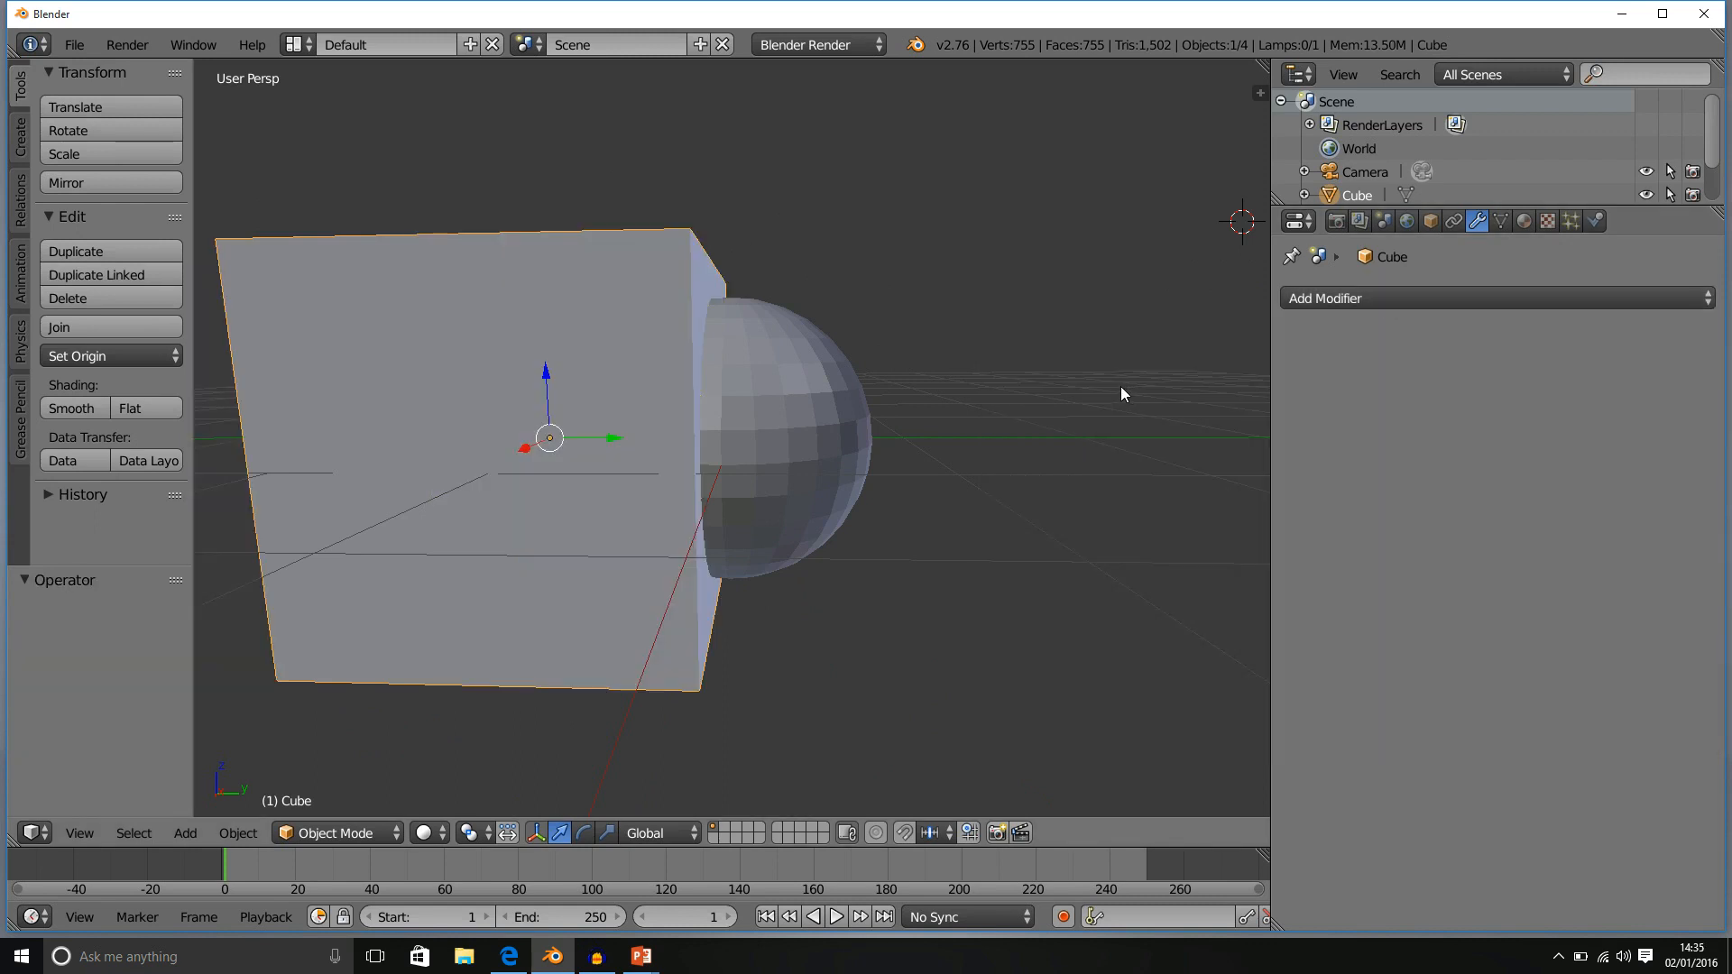
key(ctrl+z)
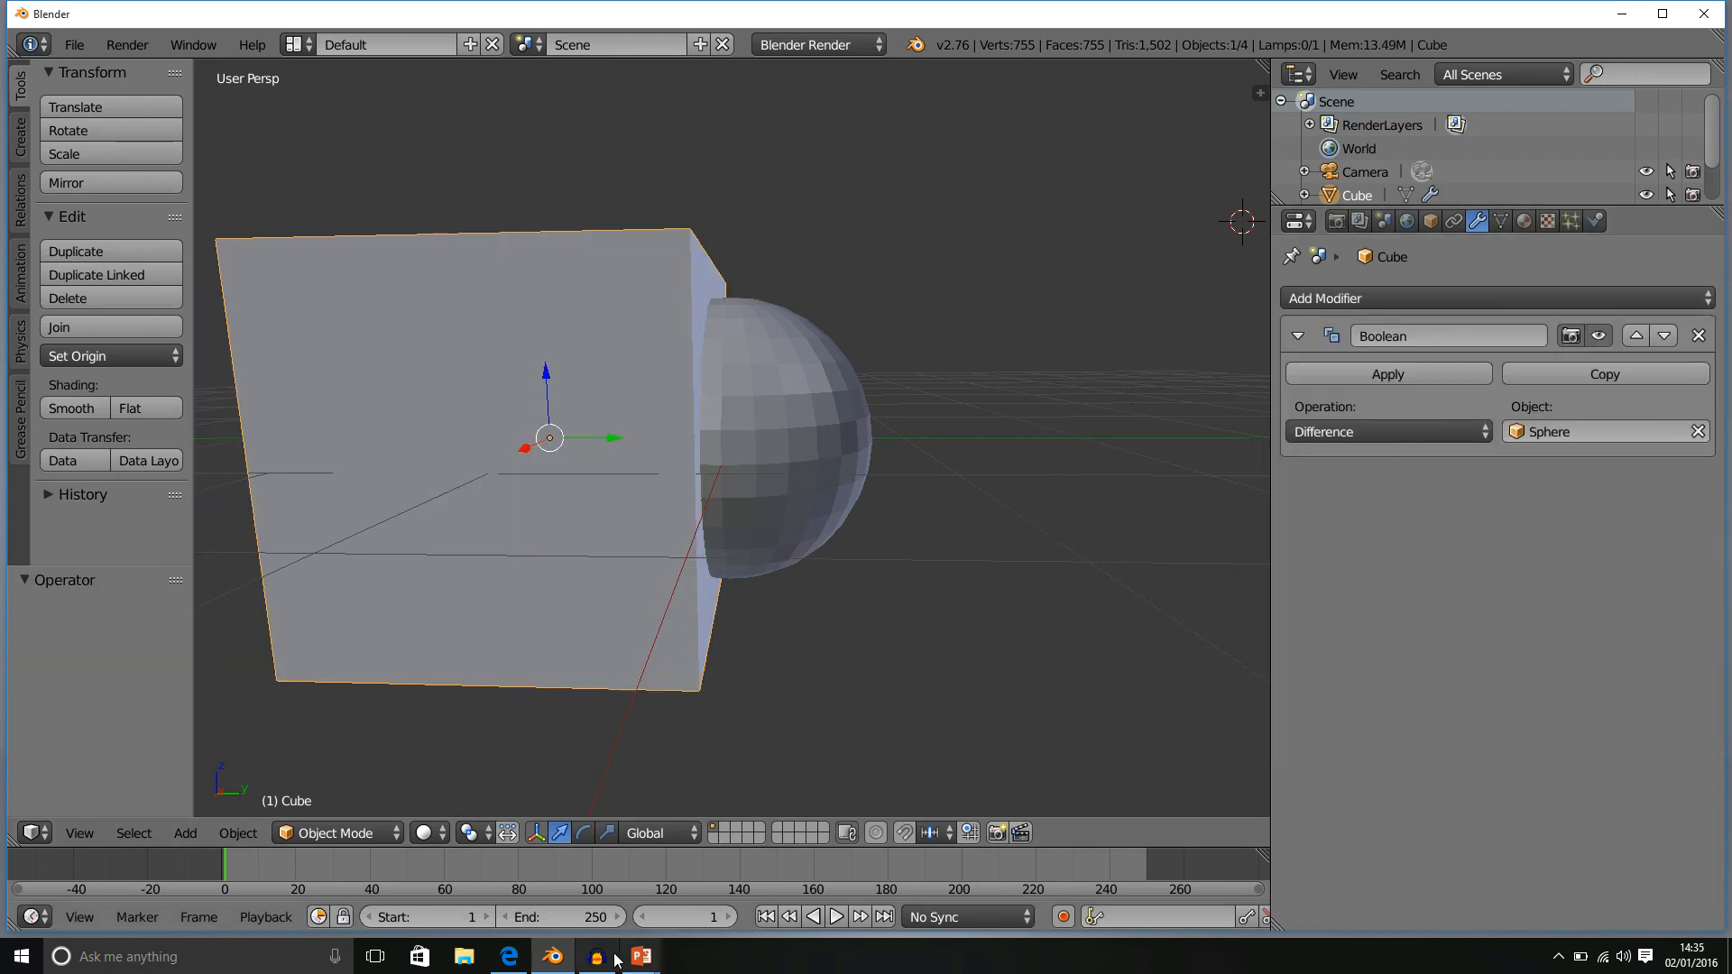
Switch to the PowerPoint slide show with the Boolean modifier summary and challenge.
mouse_move(641, 957)
click(686, 898)
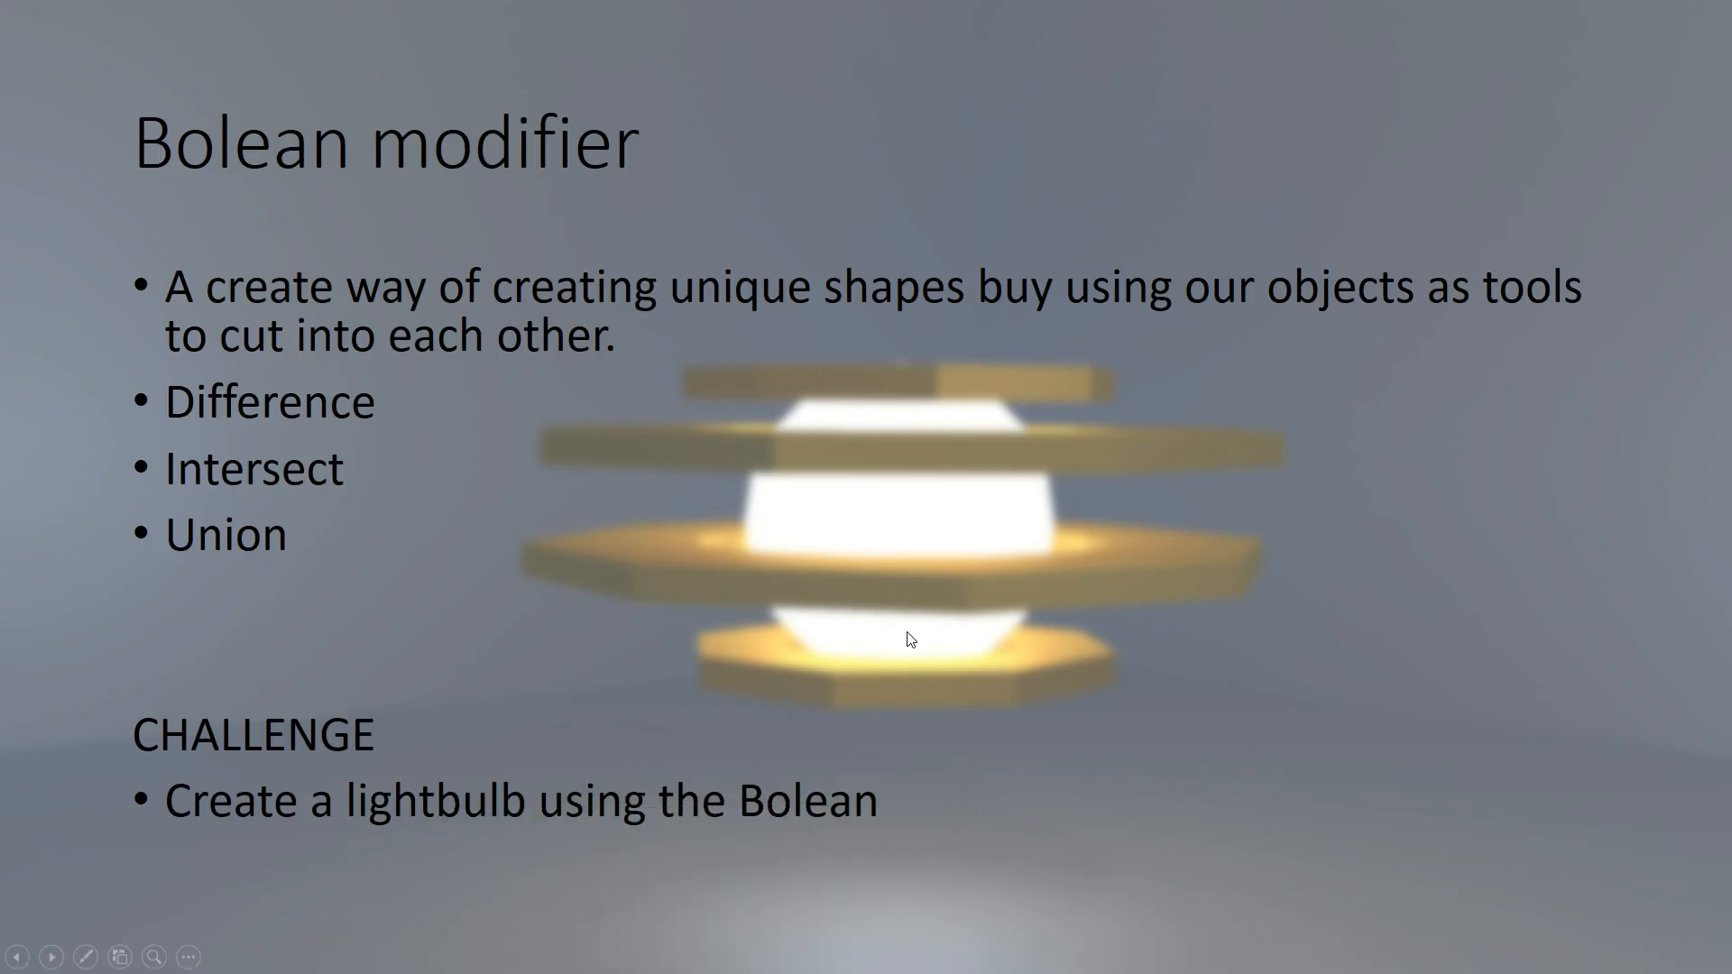